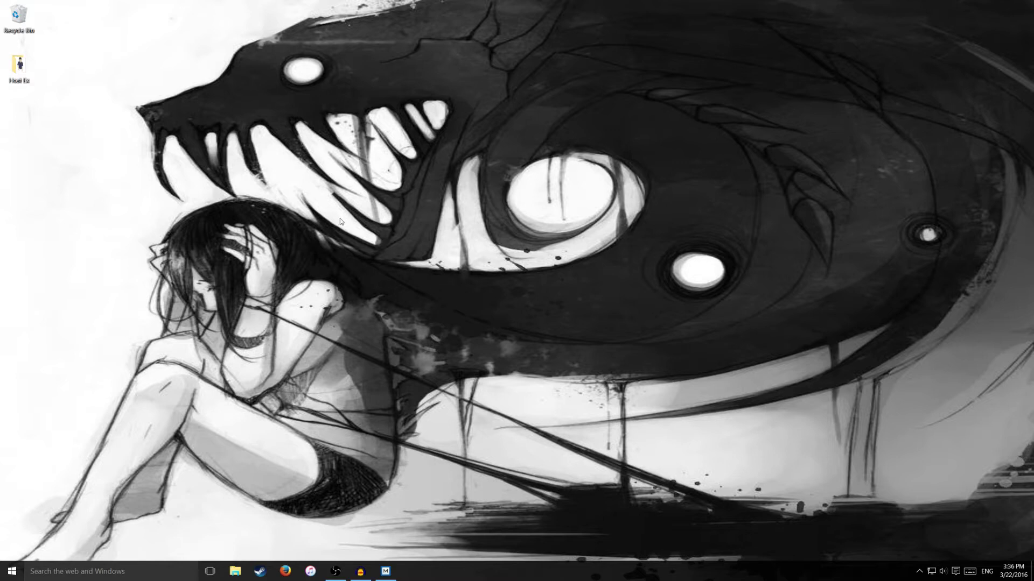
- Launch Clip Studio Paint and open the Host Ex file from the desktop's Host Ex folder
{"action": "left_click", "coordinate": [5, 574]}
{"action": "left_click", "coordinate": [160, 333]}
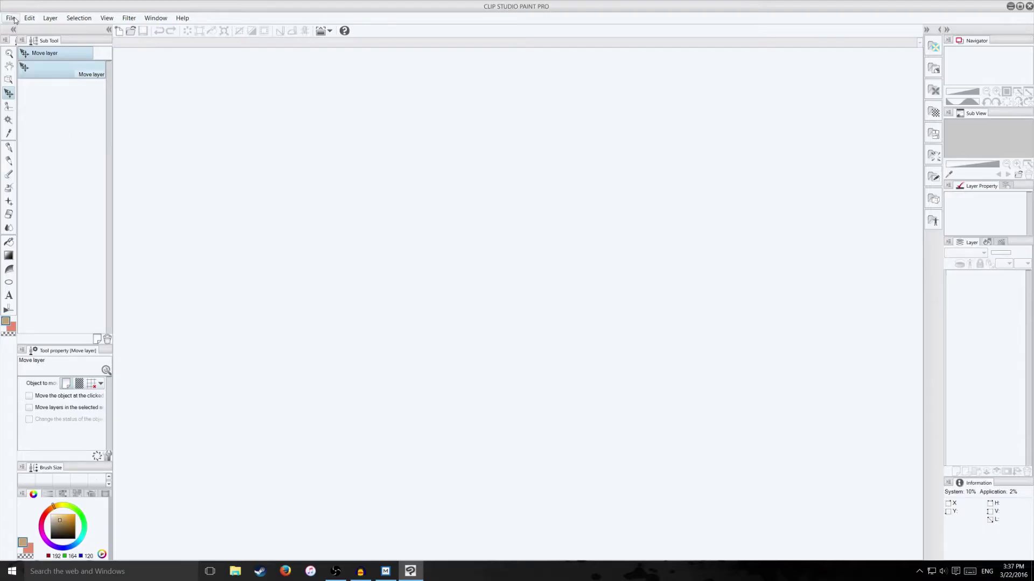
{"action": "left_click", "coordinate": [11, 18]}
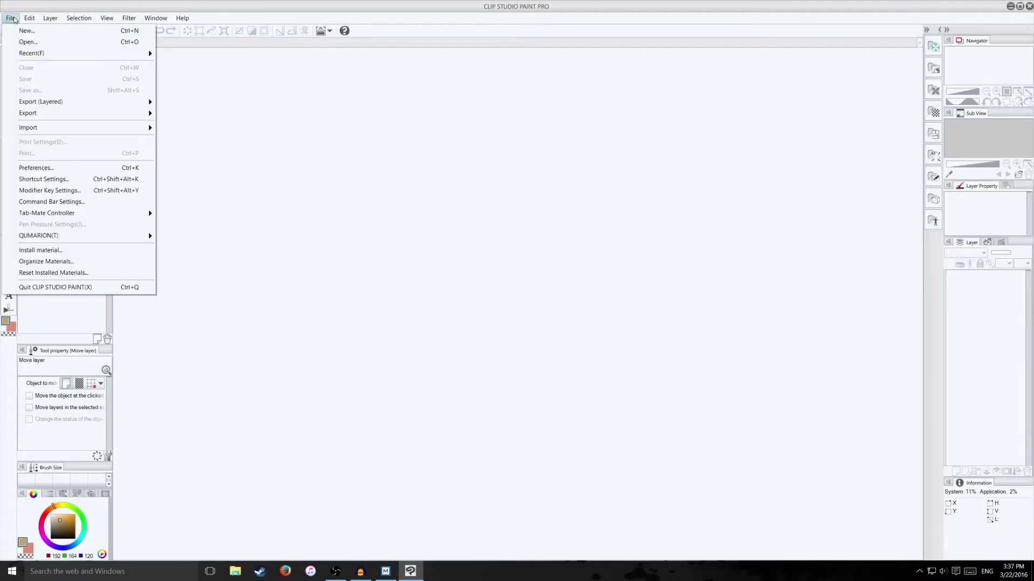
{"action": "left_click", "coordinate": [24, 39]}
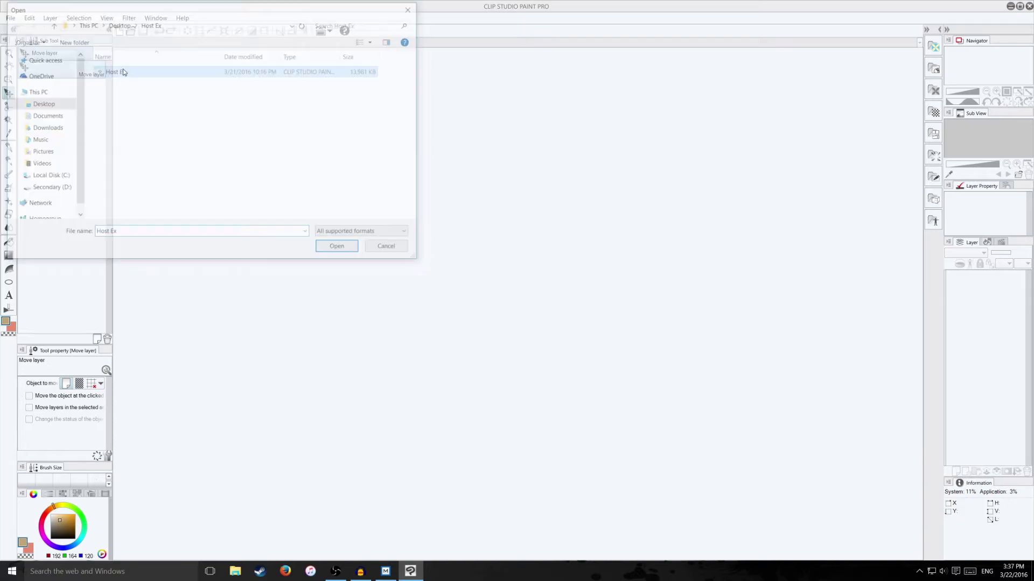
{"action": "double_click", "coordinate": [122, 70]}
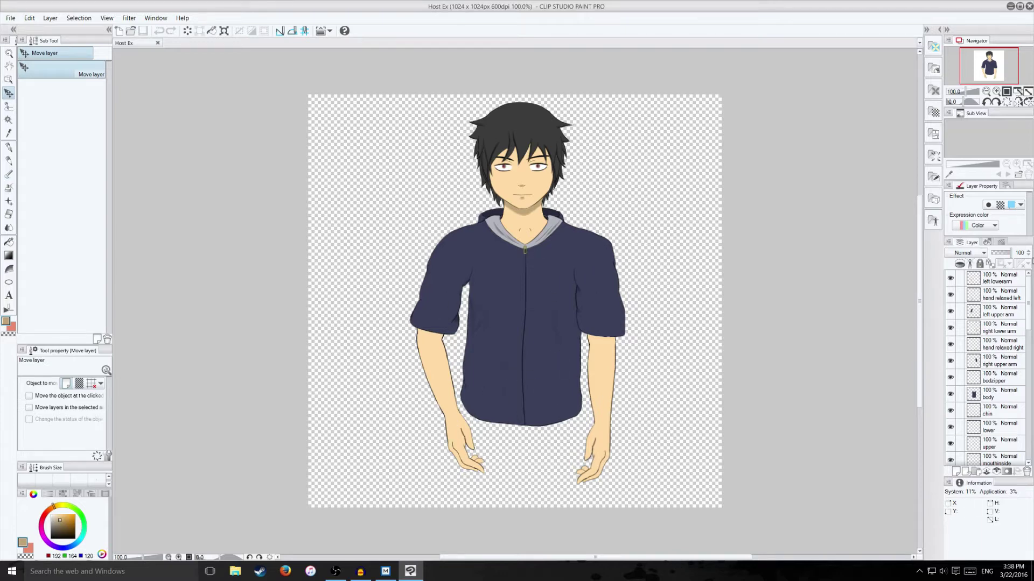
- Hide the upper arm, lower arm and hand layers on both sides, plus the bodzipper and body layers
{"action": "left_click", "coordinate": [950, 278]}
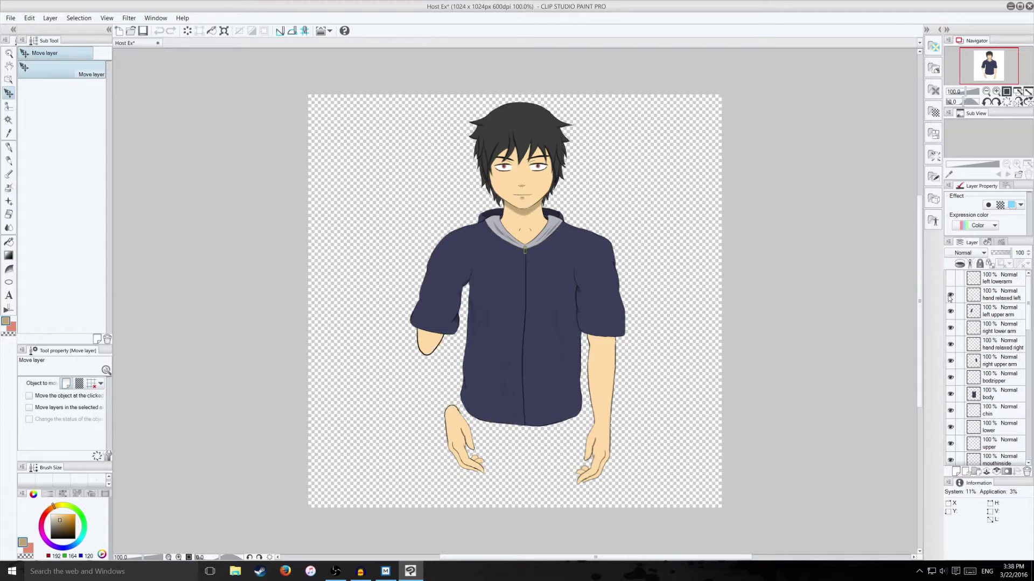
{"action": "left_click", "coordinate": [950, 294]}
{"action": "left_click", "coordinate": [950, 311]}
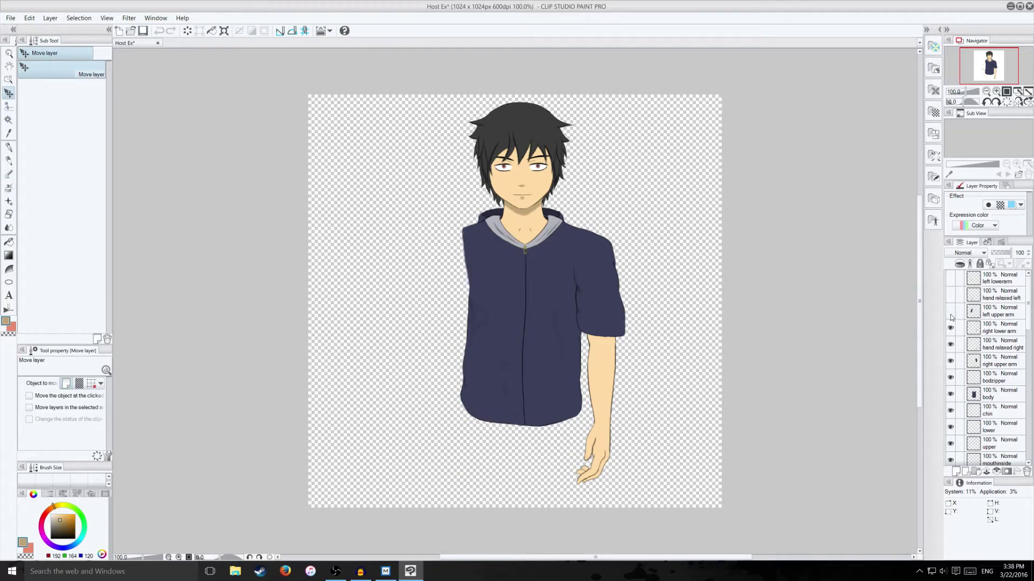
{"action": "left_click", "coordinate": [951, 327]}
{"action": "left_click", "coordinate": [950, 344]}
{"action": "left_click", "coordinate": [950, 361]}
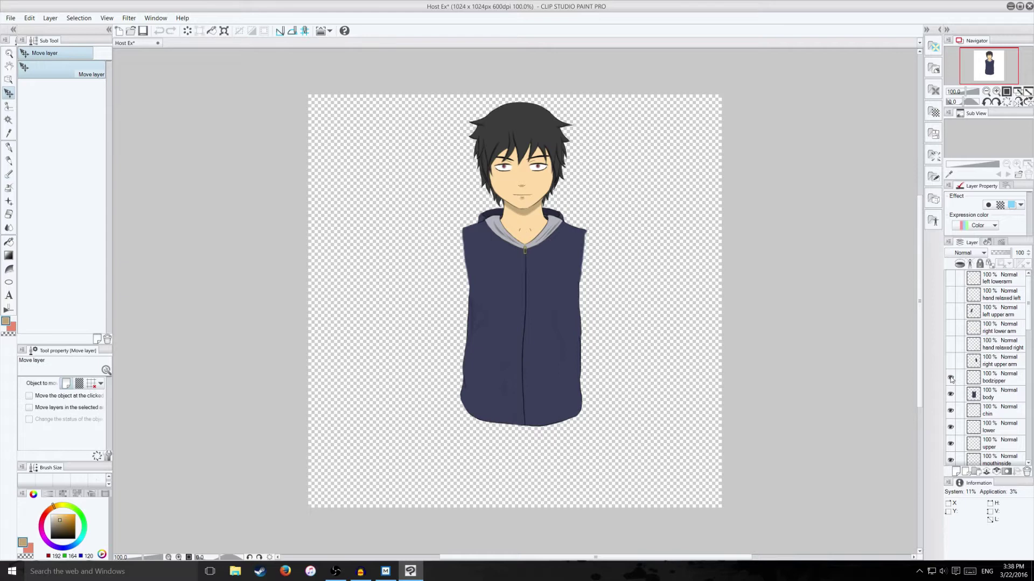
{"action": "left_click", "coordinate": [950, 394]}
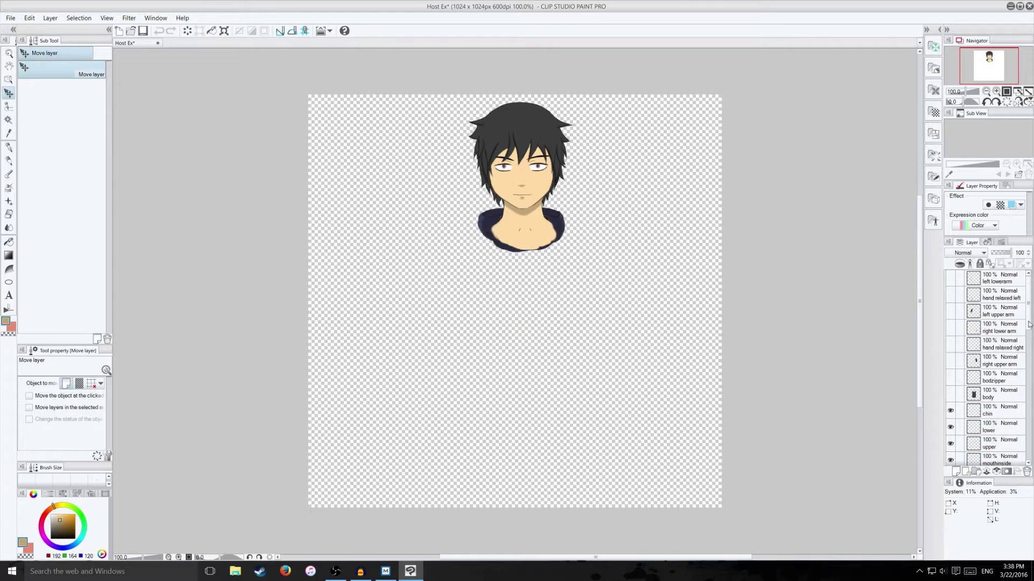
- Hide the chin layer and the lower, upper and mouthinside layers of the mouth
{"action": "scroll", "coordinate": [996, 333], "scroll_direction": "down", "scroll_amount": 5}
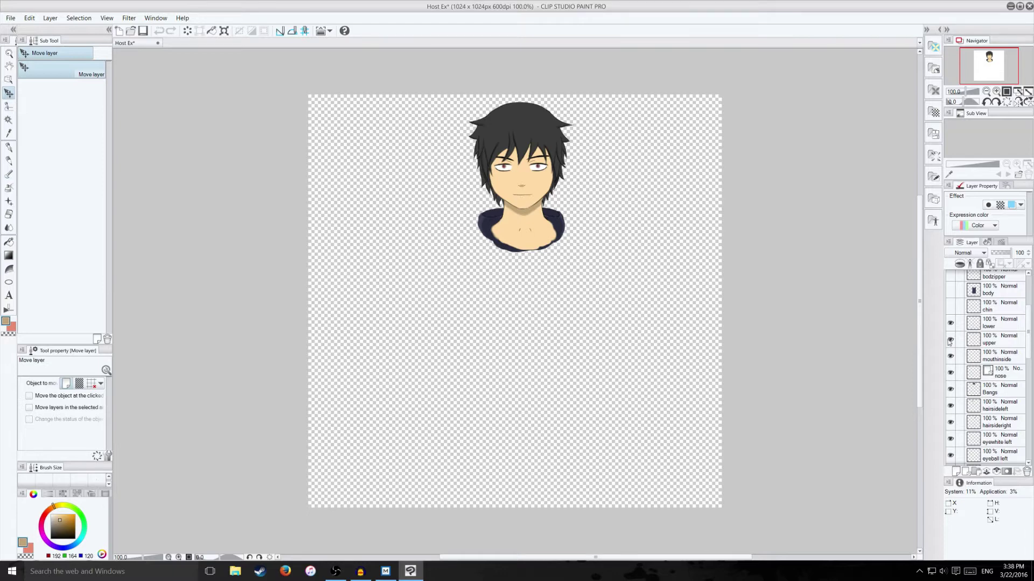
{"action": "left_click", "coordinate": [988, 325]}
{"action": "left_click", "coordinate": [994, 355], "text": "shift"}
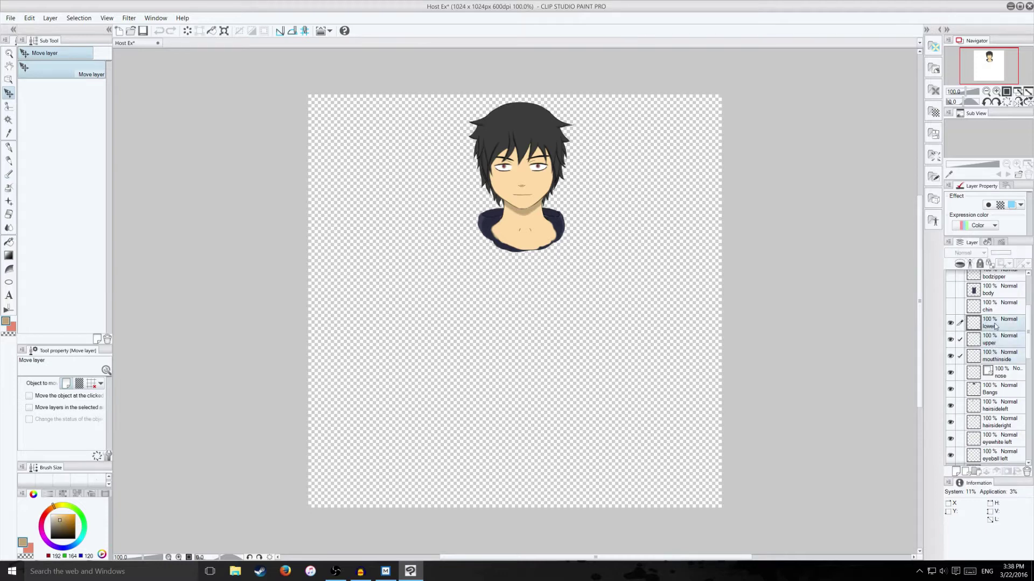
{"action": "left_click", "coordinate": [995, 326]}
{"action": "left_click", "coordinate": [951, 324]}
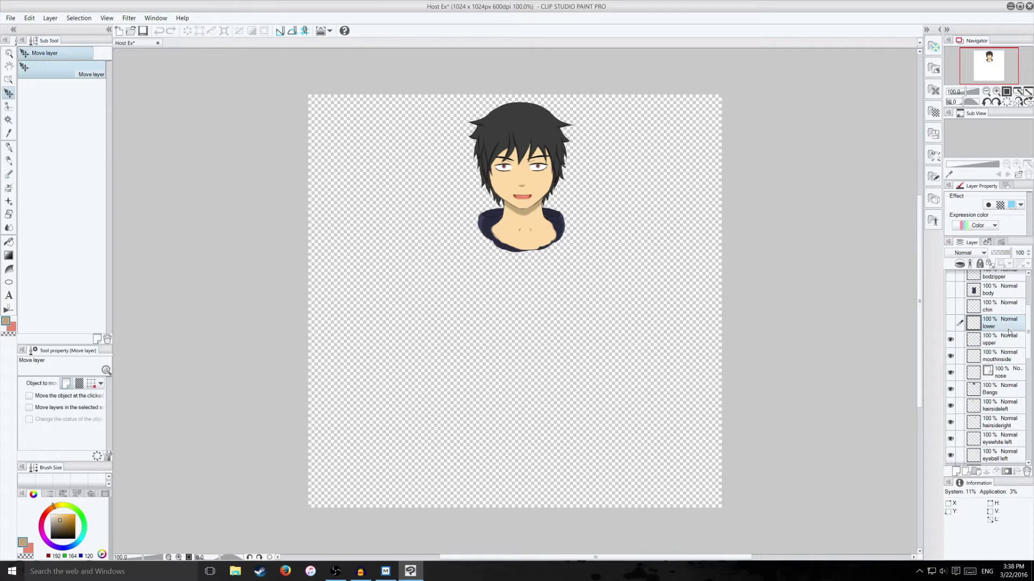
{"action": "left_click", "coordinate": [951, 339]}
{"action": "left_click", "coordinate": [996, 356]}
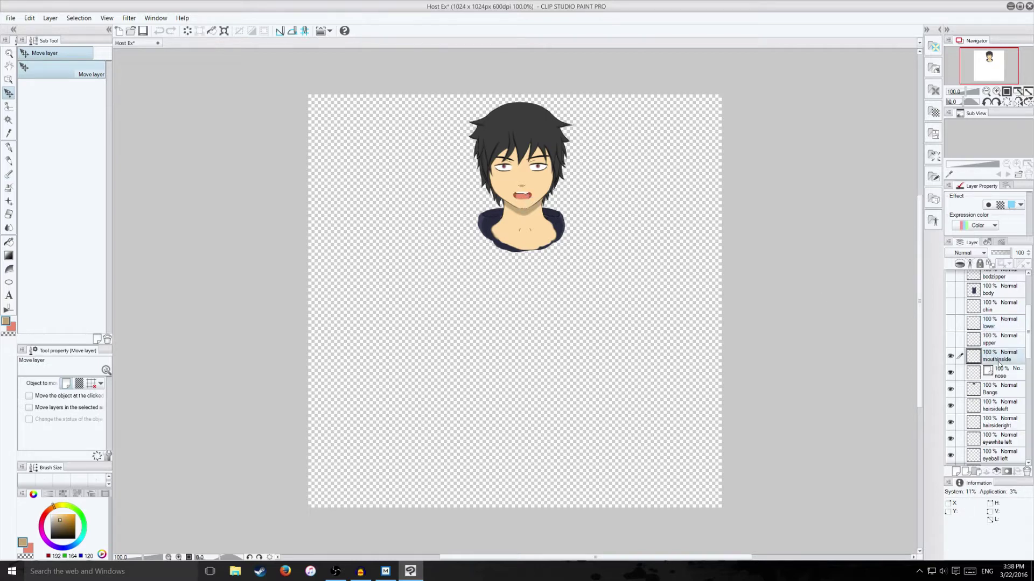
{"action": "left_click", "coordinate": [951, 357]}
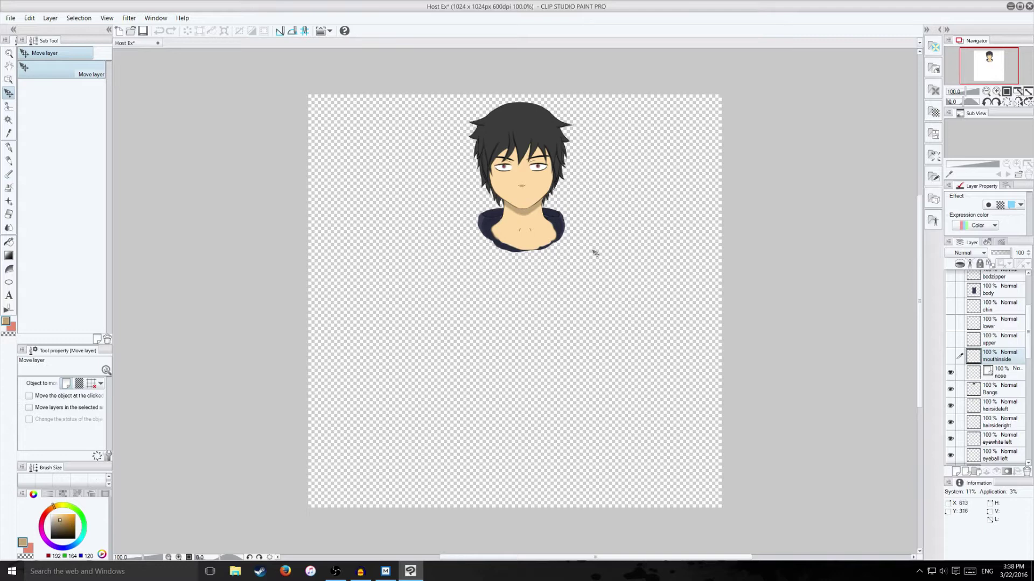
- Hide the nose, Bangs, hairsideleft and hairsideright layers
{"action": "left_click", "coordinate": [951, 373]}
{"action": "left_click", "coordinate": [951, 390]}
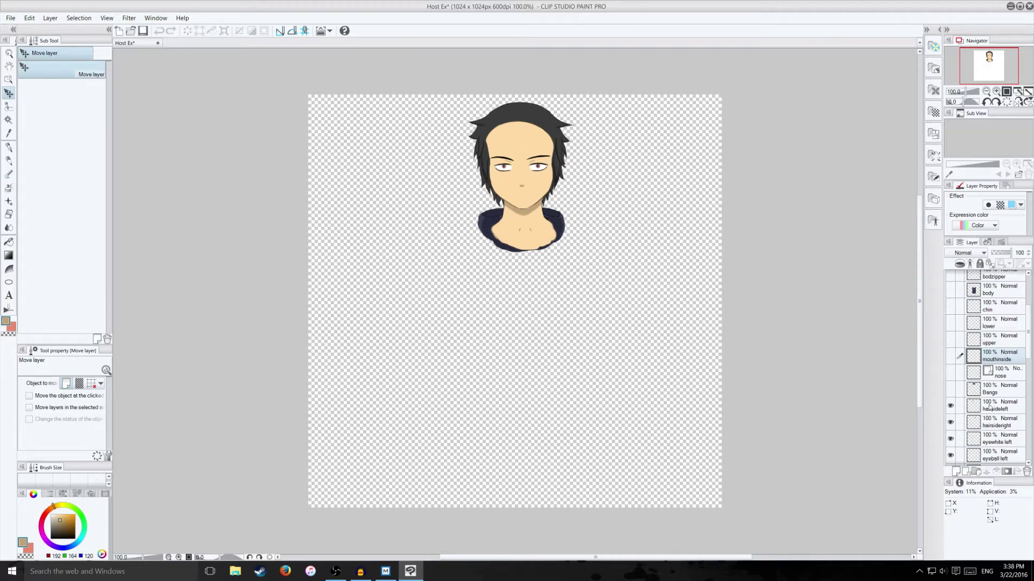
{"action": "left_click", "coordinate": [951, 406]}
{"action": "left_click", "coordinate": [951, 423]}
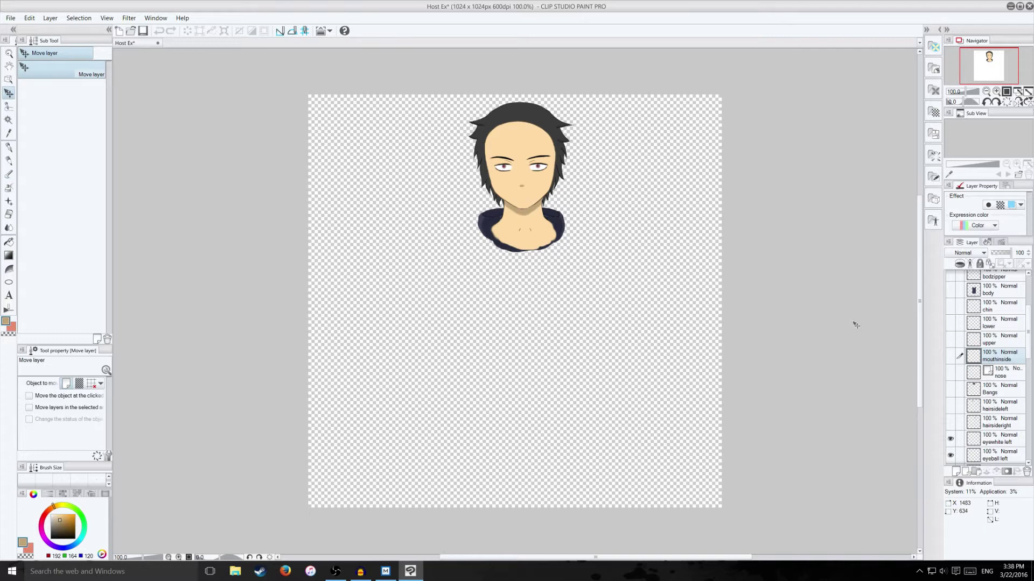
- Hide the left and right eyewhite, eyeball, eyeline and eyebrow layers
{"action": "left_click_drag", "start_coordinate": [1029, 343], "coordinate": [1031, 361]}
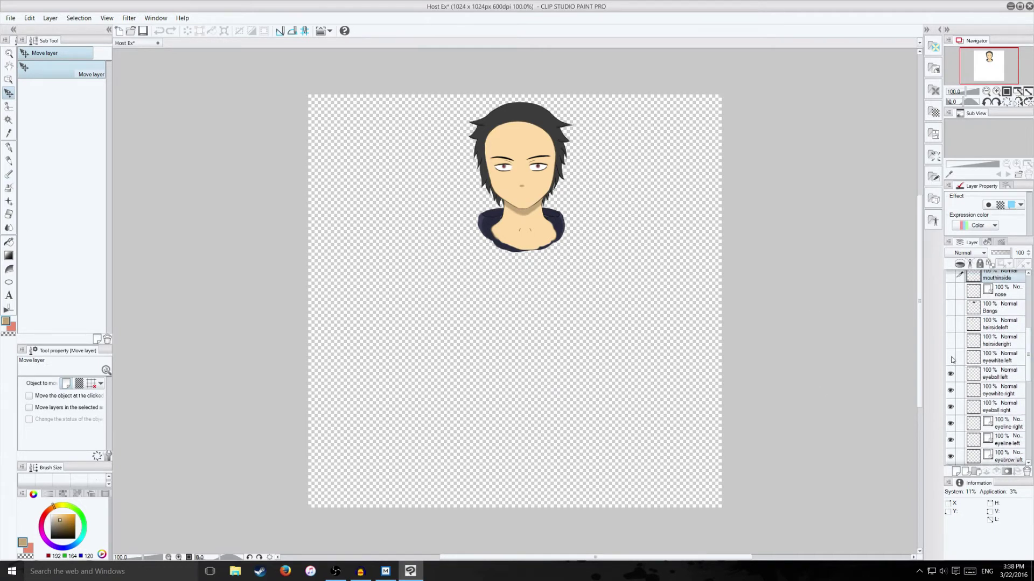
{"action": "left_click", "coordinate": [950, 374]}
{"action": "left_click", "coordinate": [951, 390]}
{"action": "left_click", "coordinate": [951, 407]}
{"action": "left_click", "coordinate": [950, 457]}
{"action": "left_click_drag", "start_coordinate": [1027, 385], "coordinate": [1028, 410]}
{"action": "left_click", "coordinate": [951, 335]}
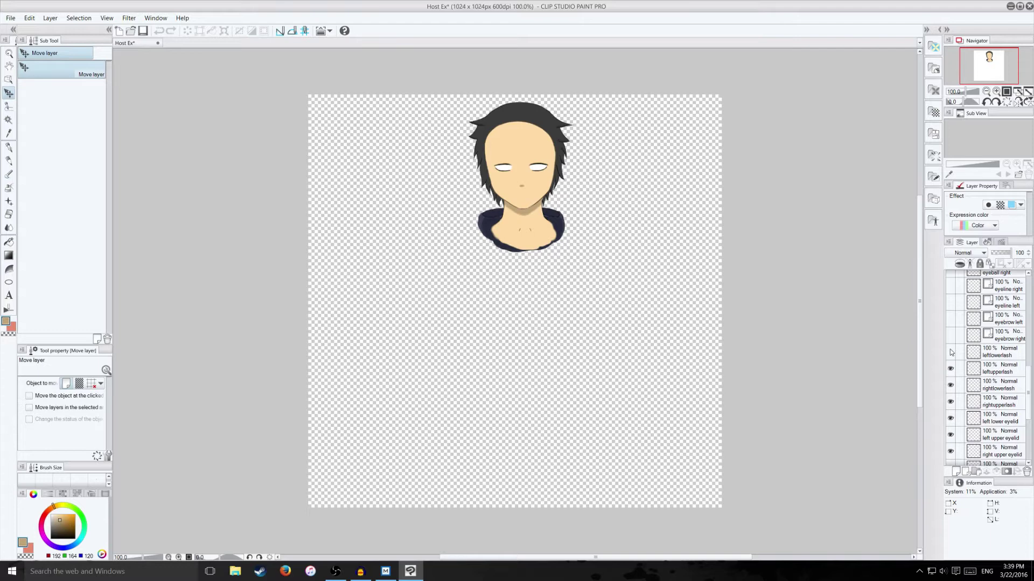
- Hide the upper and lower lash layers of both eyes
{"action": "left_click", "coordinate": [951, 352]}
{"action": "left_click", "coordinate": [950, 369]}
{"action": "left_click", "coordinate": [950, 386]}
{"action": "left_click", "coordinate": [950, 402]}
- Hide the face layer and the upper and lower eyelid layers of both eyes
{"action": "scroll", "coordinate": [985, 377], "scroll_direction": "down", "scroll_amount": 5}
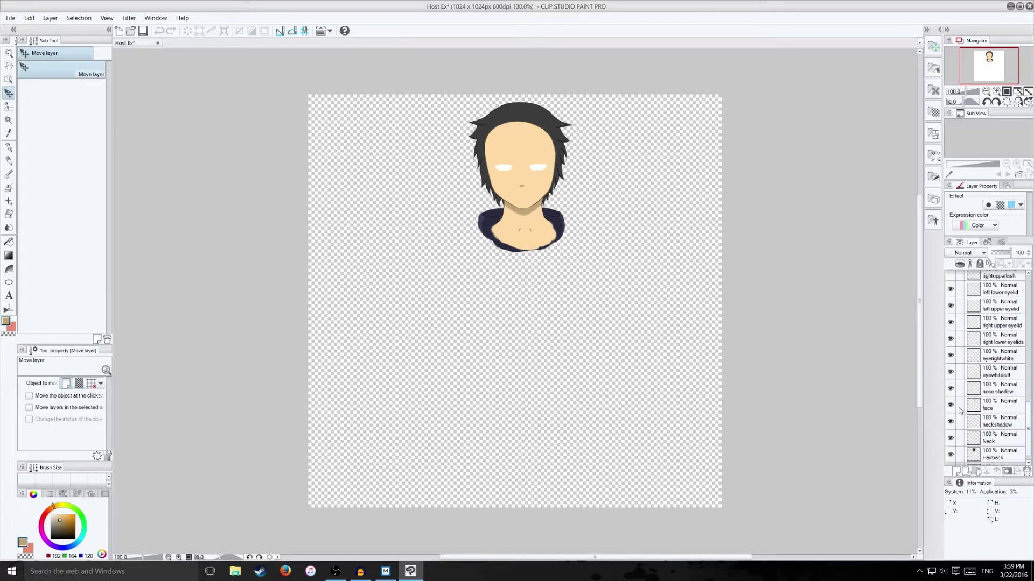
{"action": "left_click", "coordinate": [951, 406]}
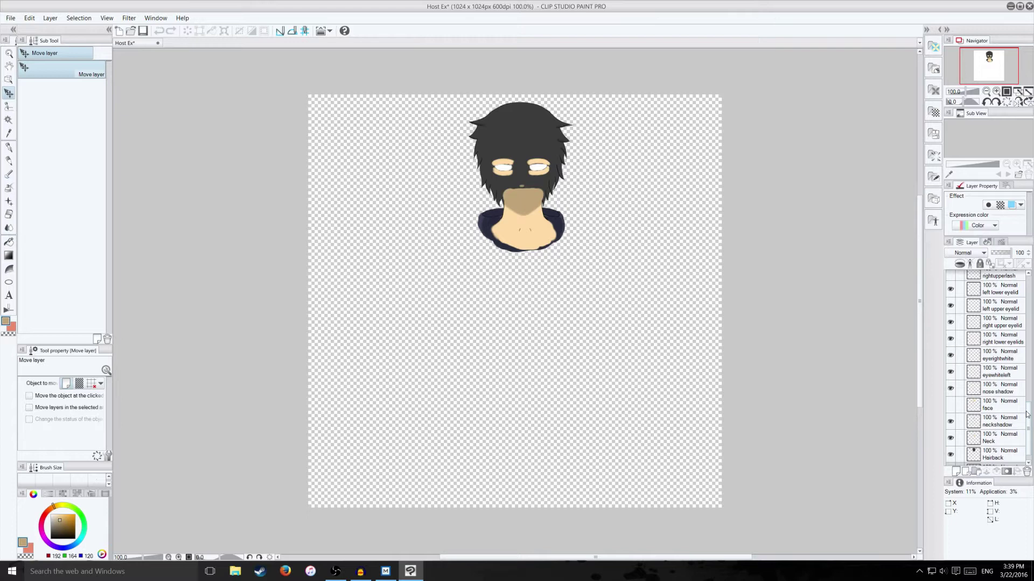
{"action": "scroll", "coordinate": [1004, 364], "scroll_direction": "up", "scroll_amount": 3}
{"action": "left_click", "coordinate": [1005, 362]}
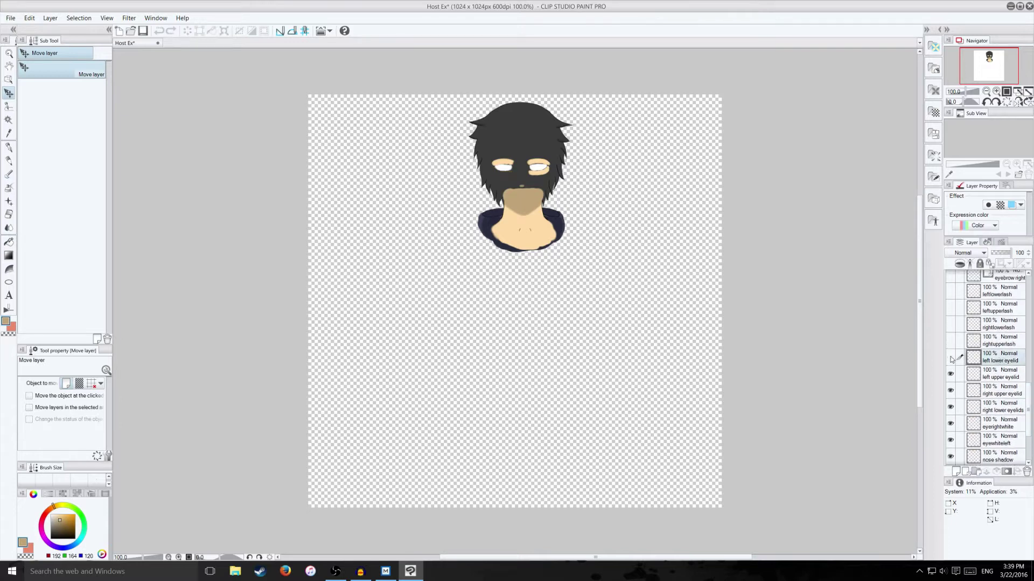
{"action": "left_click", "coordinate": [951, 376]}
{"action": "left_click", "coordinate": [950, 374]}
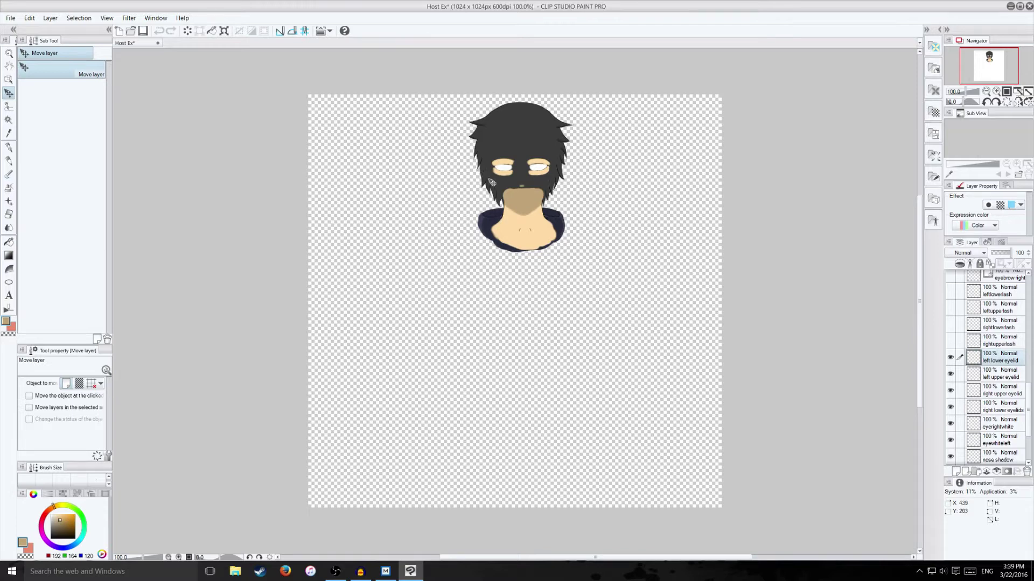
{"action": "left_click", "coordinate": [951, 357]}
{"action": "left_click", "coordinate": [951, 374]}
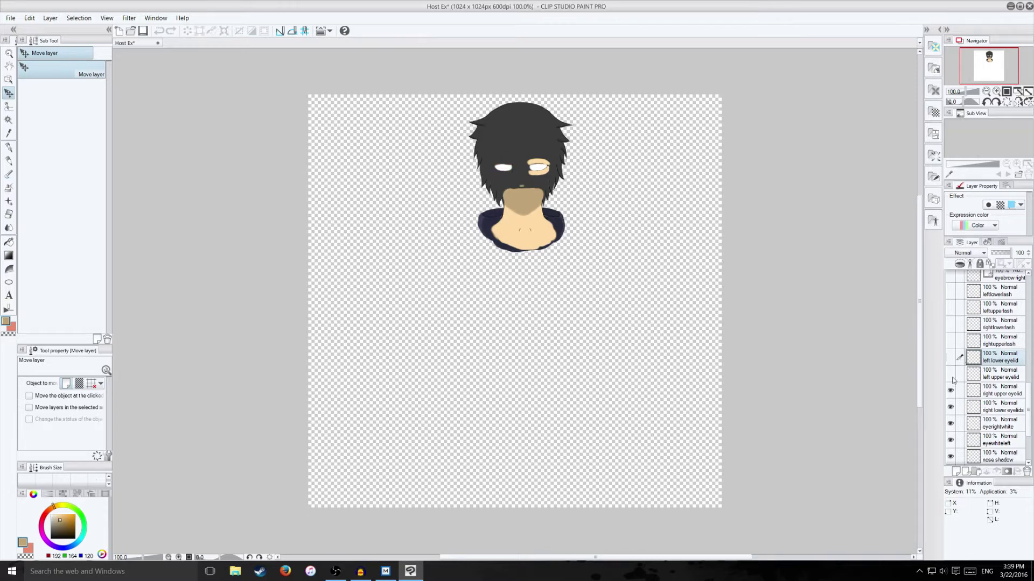
{"action": "left_click", "coordinate": [951, 391]}
{"action": "left_click", "coordinate": [951, 407]}
- Hide the eyerightwhite, eyewhiteleft, nose shadow, neckshadow and Neck layers
{"action": "left_click_drag", "start_coordinate": [1027, 397], "coordinate": [1029, 414]}
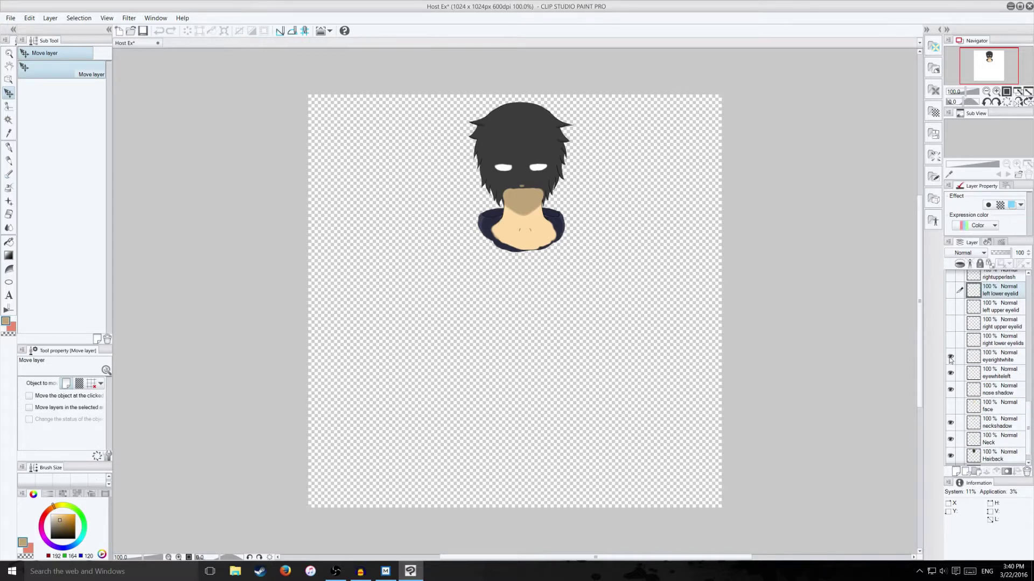
{"action": "left_click", "coordinate": [951, 357]}
{"action": "left_click", "coordinate": [951, 374]}
{"action": "left_click", "coordinate": [951, 390]}
{"action": "left_click", "coordinate": [951, 423]}
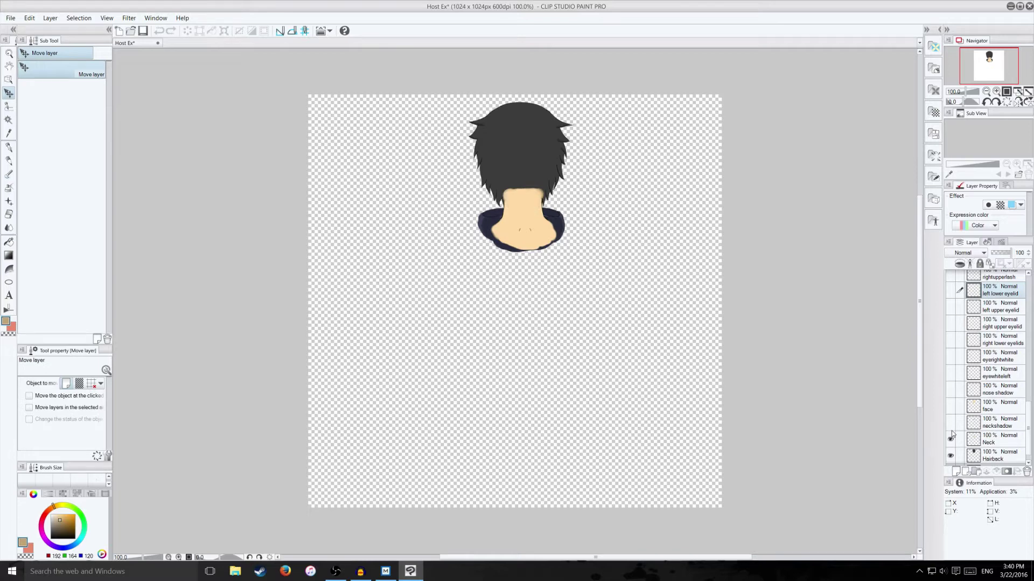
{"action": "left_click", "coordinate": [951, 442]}
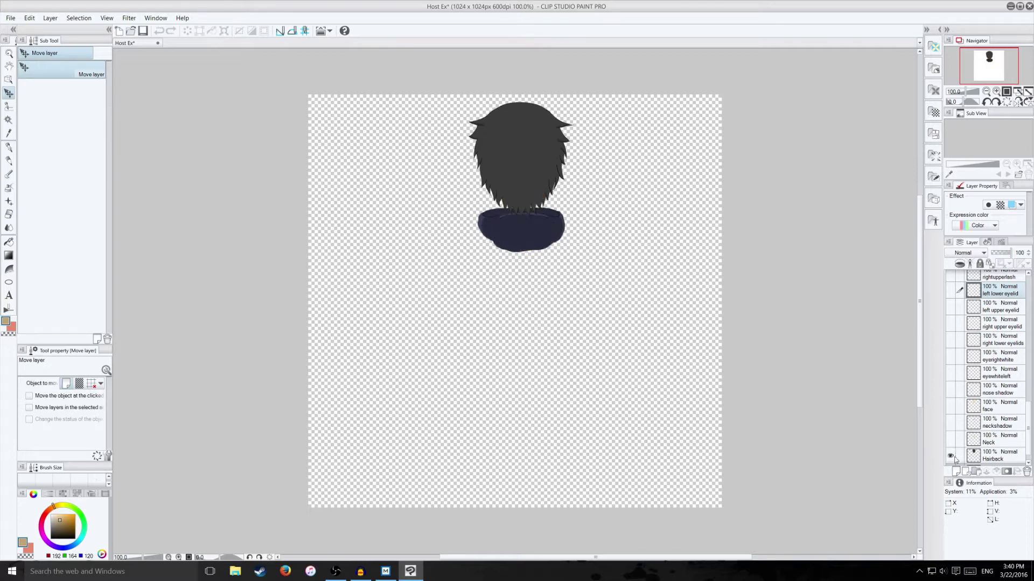
- Hide the Hairback and Backhood layers at the bottom of the layer stack
{"action": "scroll", "coordinate": [1029, 438], "scroll_direction": "down", "scroll_amount": 1}
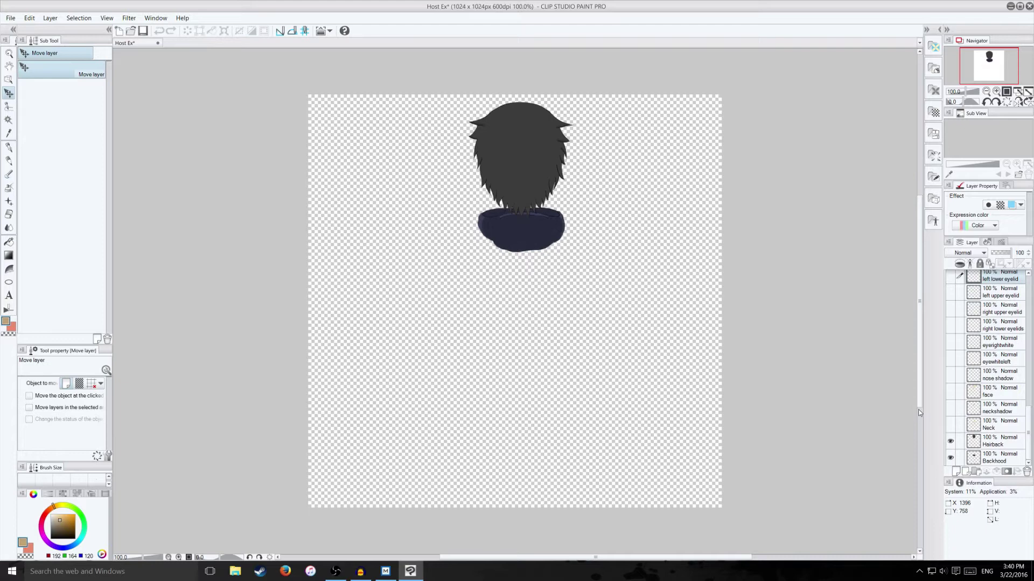
{"action": "left_click", "coordinate": [950, 442]}
{"action": "left_click", "coordinate": [950, 458]}
- Show only the lower and upper mouth layers to examine how they meet, and hide both again
{"action": "left_click_drag", "start_coordinate": [1030, 431], "coordinate": [1029, 325]}
{"action": "left_click", "coordinate": [950, 356]}
{"action": "left_click", "coordinate": [951, 373]}
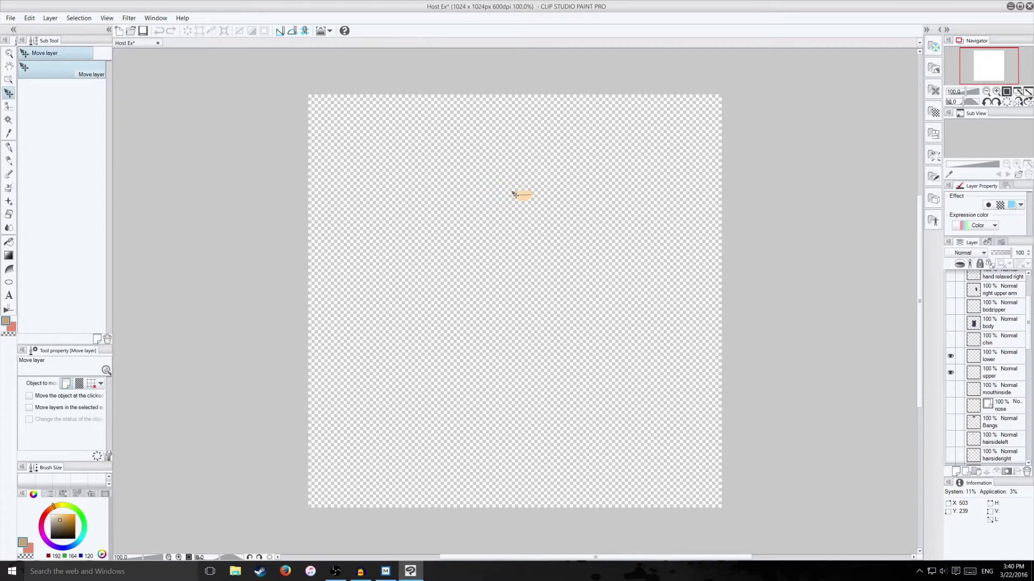
{"action": "left_click_drag", "start_coordinate": [513, 193], "coordinate": [516, 199]}
{"action": "scroll", "coordinate": [1030, 322], "scroll_direction": "up", "scroll_amount": 2}
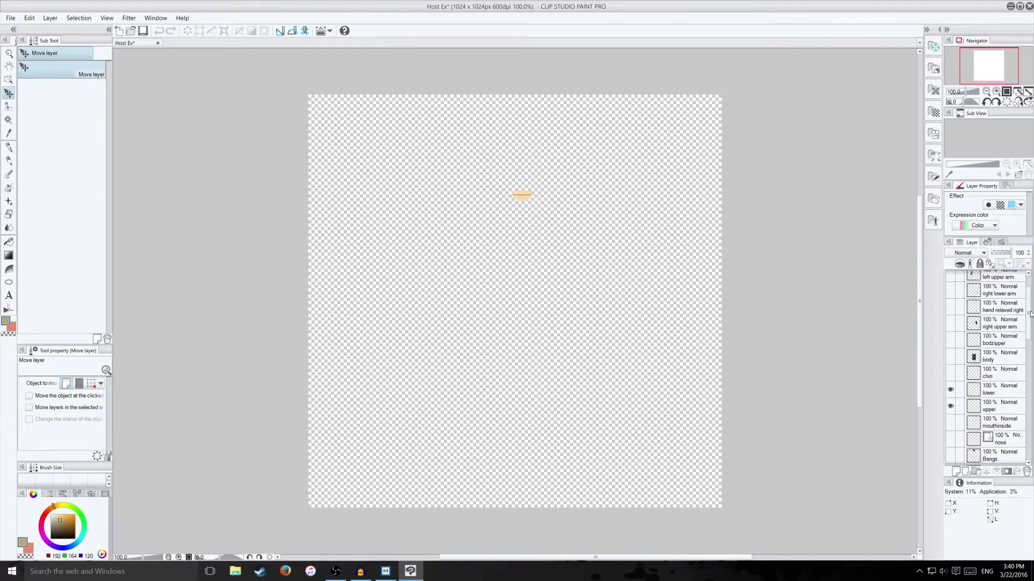
{"action": "left_click", "coordinate": [951, 389]}
{"action": "left_click", "coordinate": [951, 406]}
{"action": "left_click_drag", "start_coordinate": [1030, 338], "coordinate": [1032, 450]}
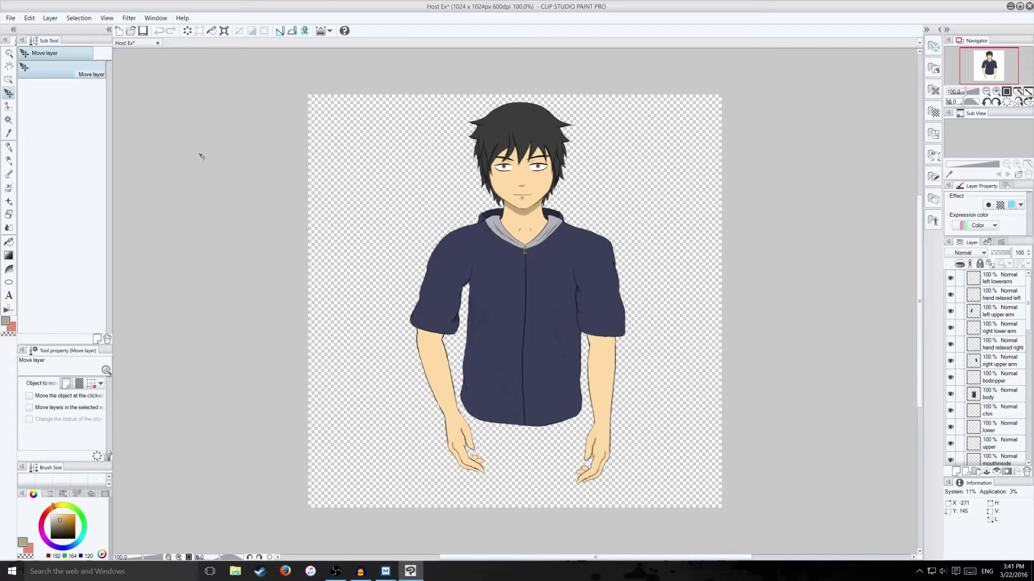
- Save a copy of the character as a Photoshop Document named Host Ex in the desktop's Host Ex folder
{"action": "left_click", "coordinate": [10, 18]}
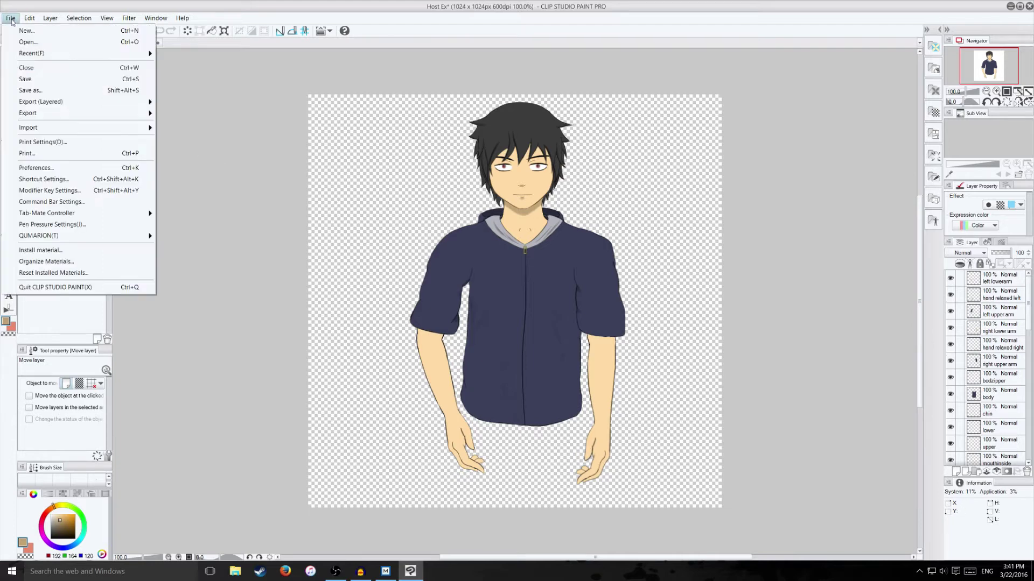
{"action": "left_click", "coordinate": [54, 92]}
{"action": "left_click", "coordinate": [226, 224]}
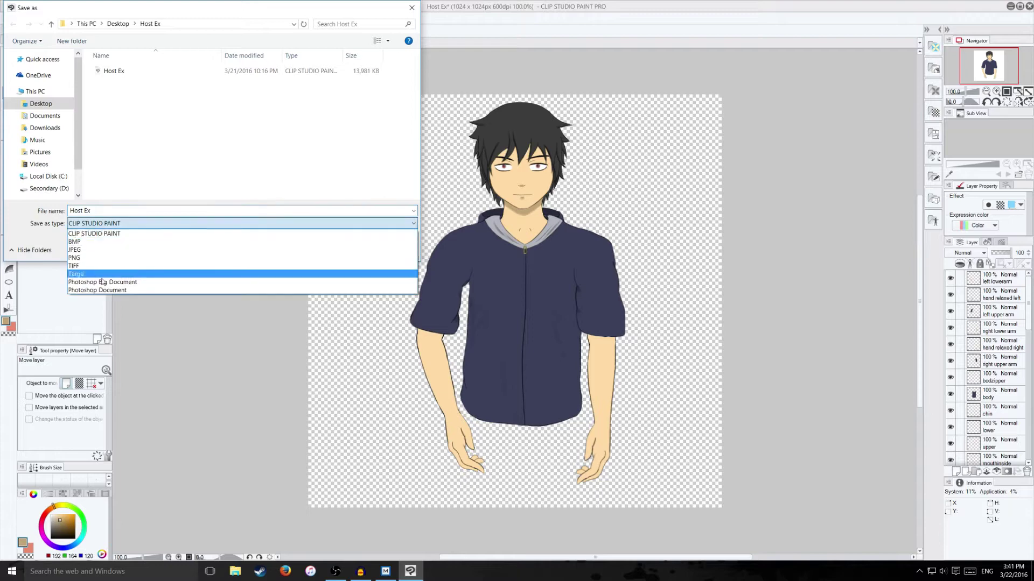
{"action": "left_click", "coordinate": [130, 290]}
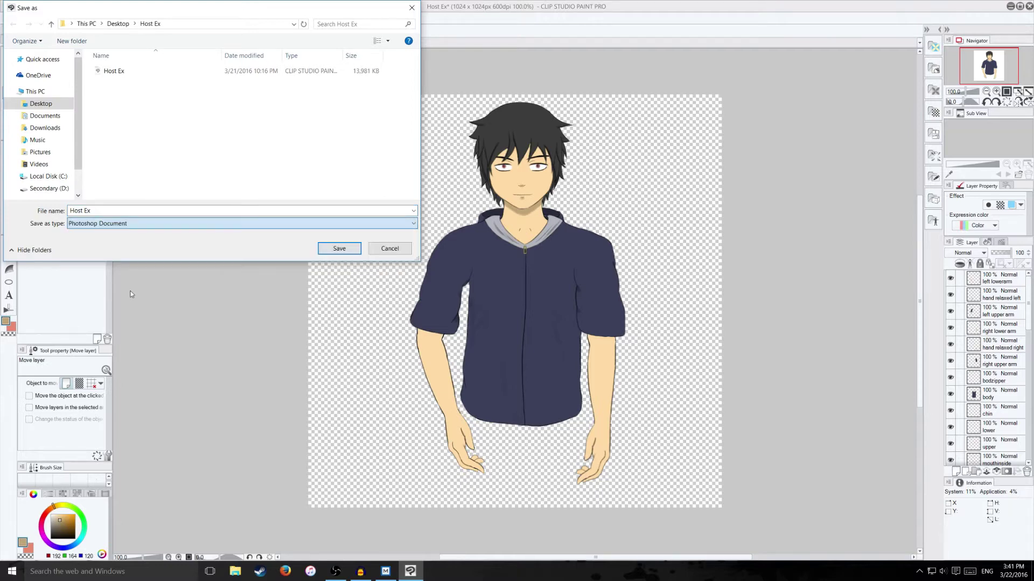
{"action": "left_click", "coordinate": [30, 104]}
{"action": "double_click", "coordinate": [117, 80]}
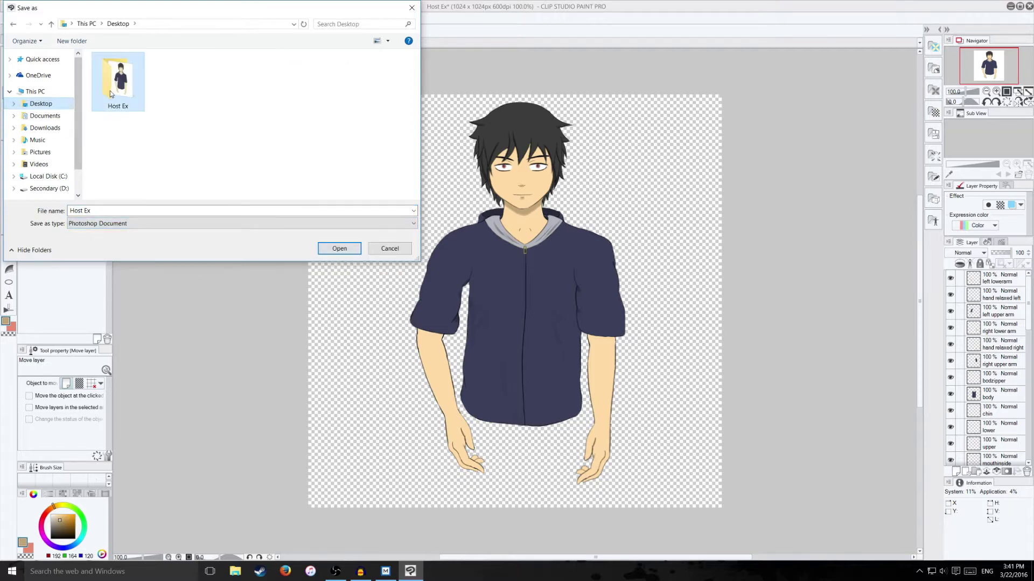
{"action": "left_click", "coordinate": [339, 249]}
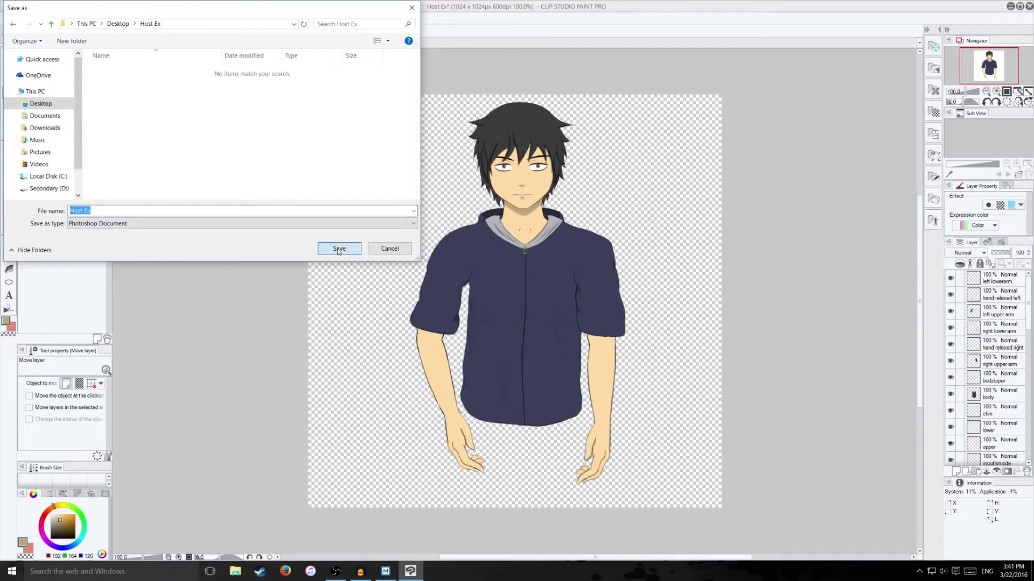
{"action": "left_click", "coordinate": [545, 221]}
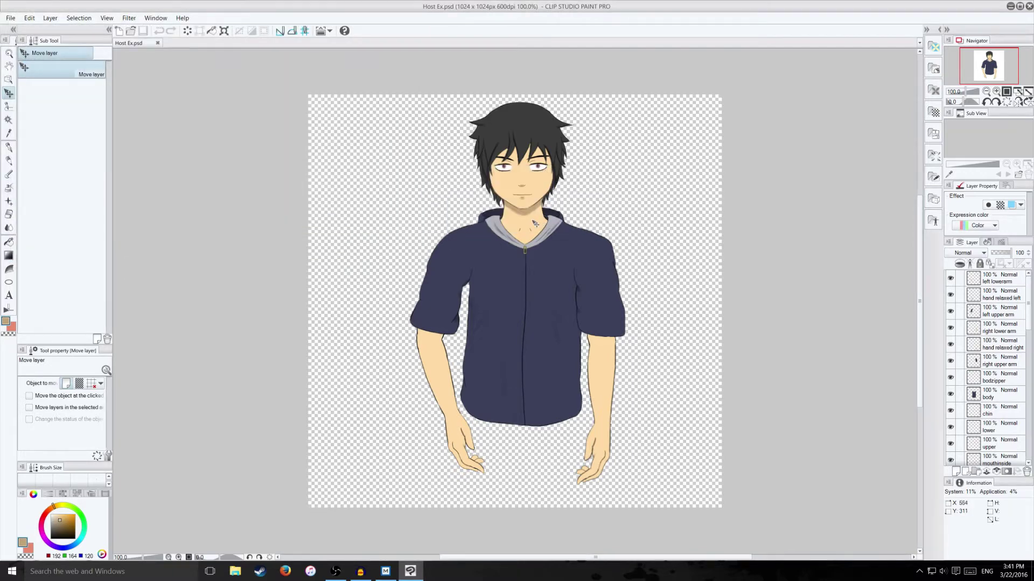
- Minimize the drawing program and start Live2D Cubism Modeler as the FREE version, declining to organize the backup folder
{"action": "left_click", "coordinate": [1011, 7]}
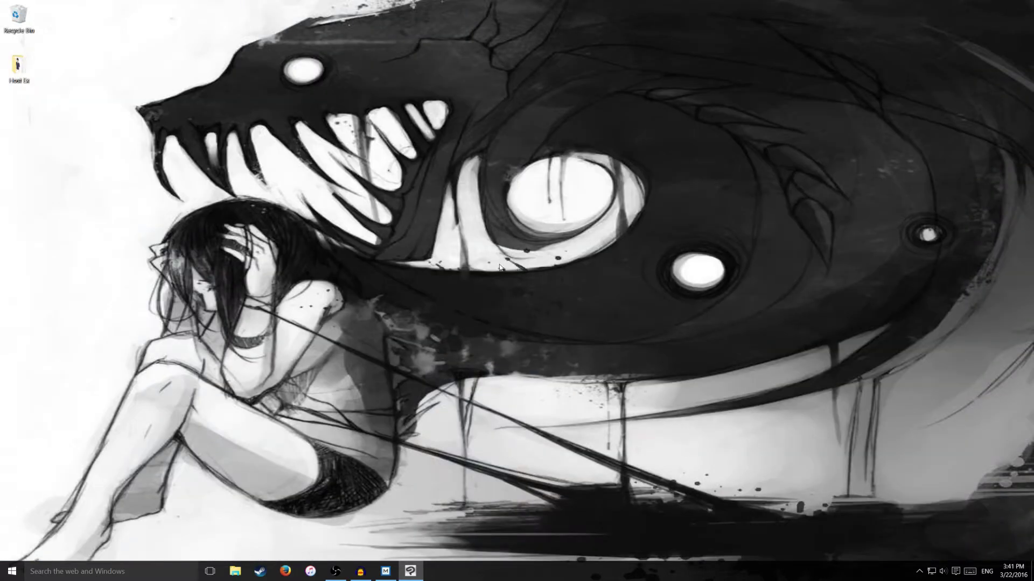
{"action": "left_click", "coordinate": [12, 571]}
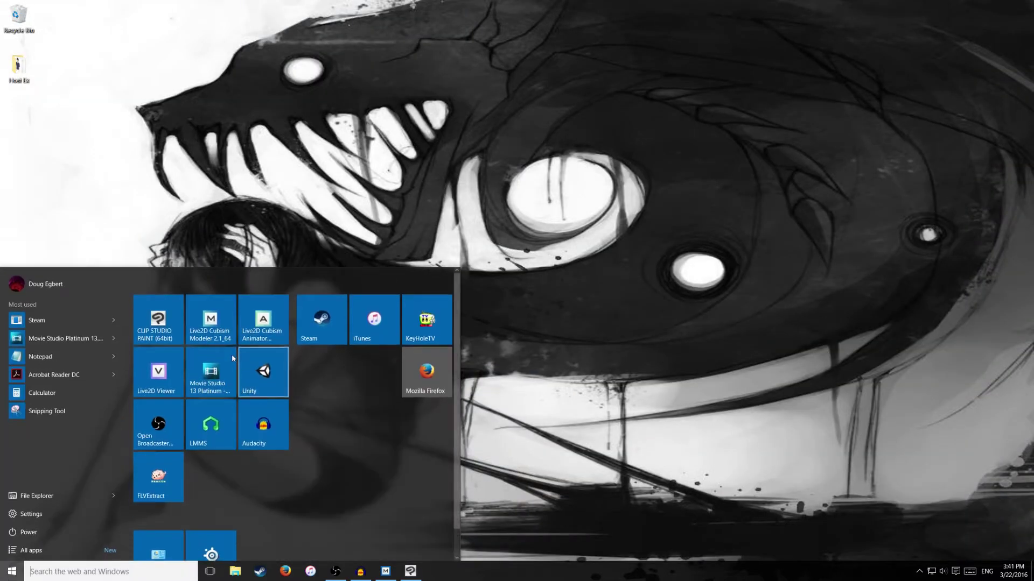
{"action": "left_click", "coordinate": [202, 317]}
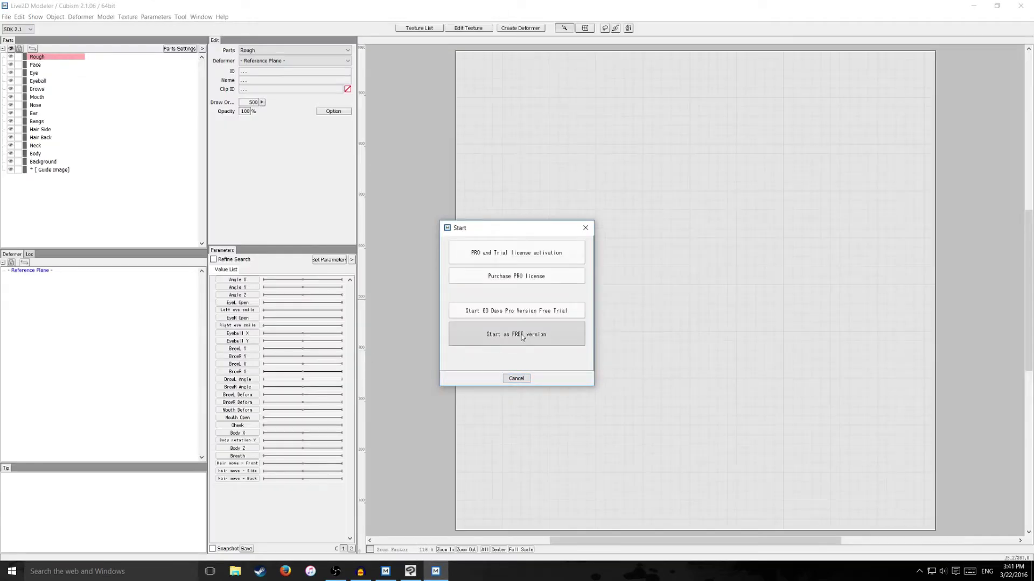
{"action": "left_click", "coordinate": [521, 337]}
{"action": "left_click", "coordinate": [516, 304]}
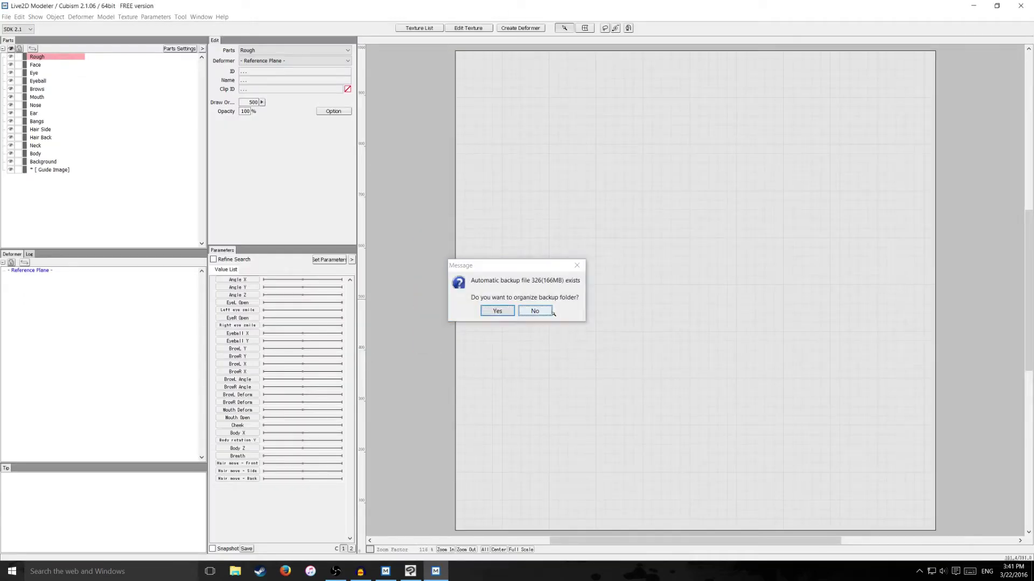
{"action": "left_click", "coordinate": [550, 311]}
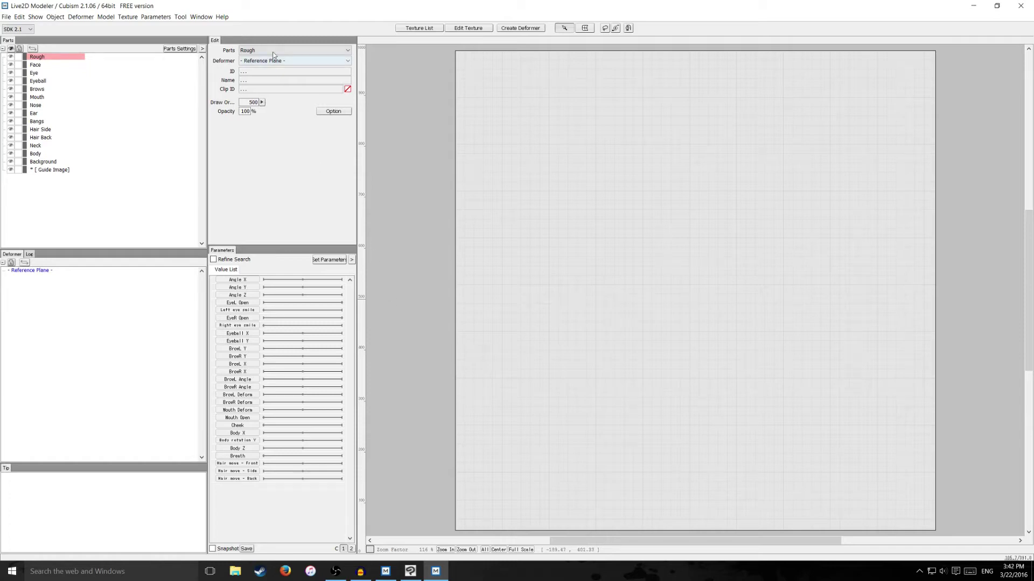
- Load Host Ex.psd from the desktop's Host Ex folder for PSD import
{"action": "left_click", "coordinate": [5, 17]}
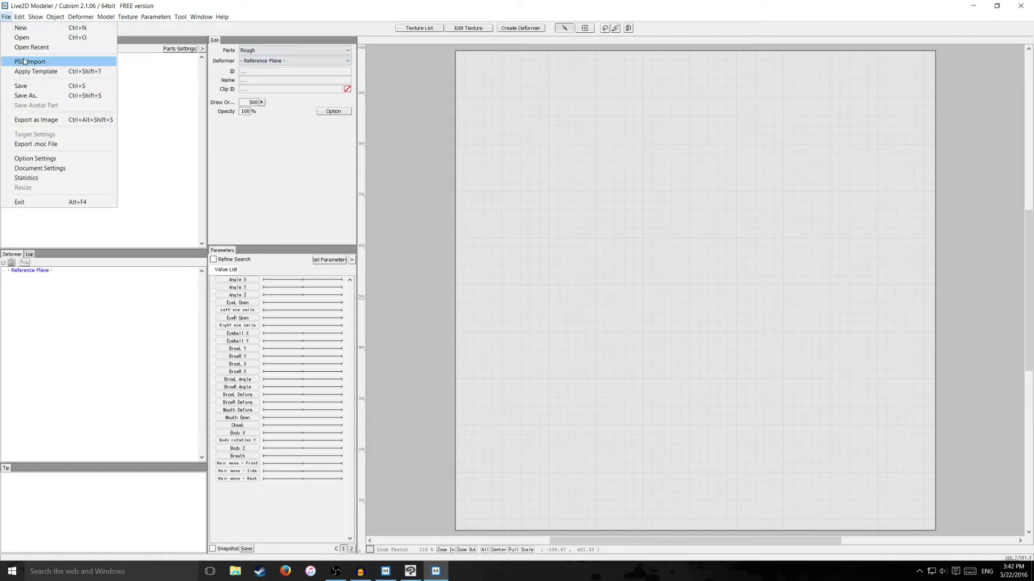
{"action": "left_click", "coordinate": [23, 62]}
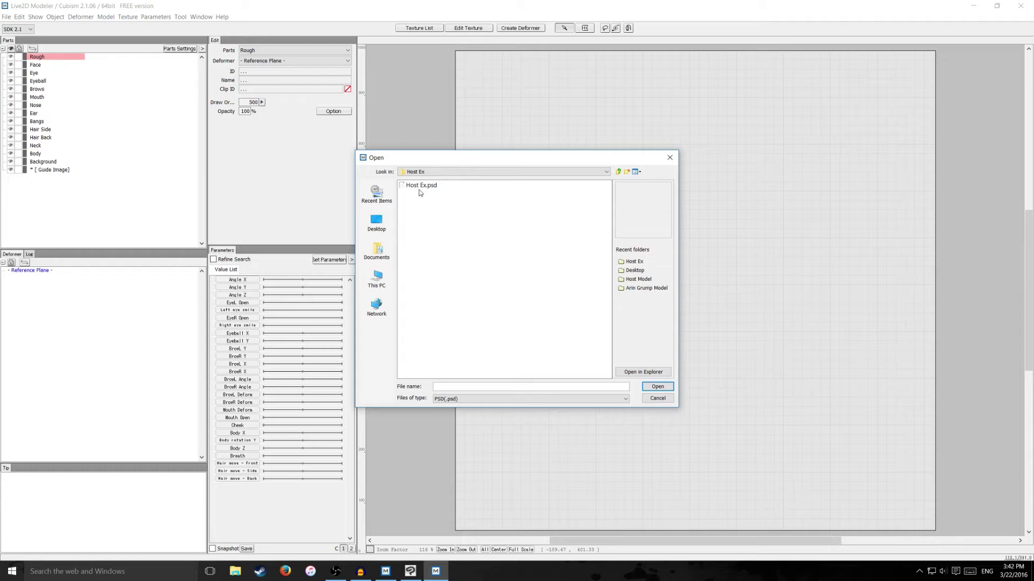
{"action": "left_click", "coordinate": [420, 186]}
{"action": "left_click", "coordinate": [376, 250]}
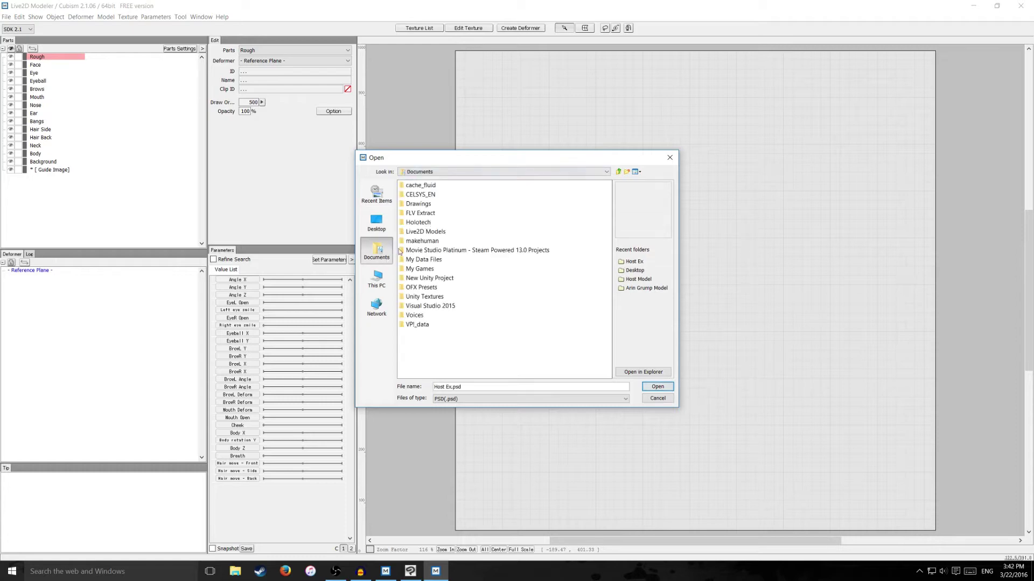
{"action": "left_click", "coordinate": [377, 223]}
{"action": "double_click", "coordinate": [420, 240]}
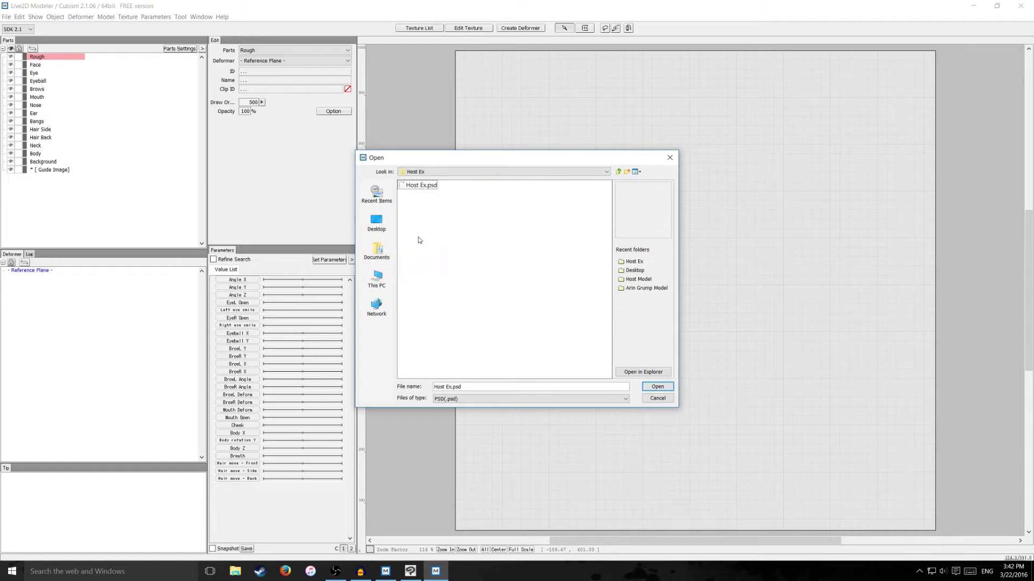
{"action": "left_click", "coordinate": [419, 186]}
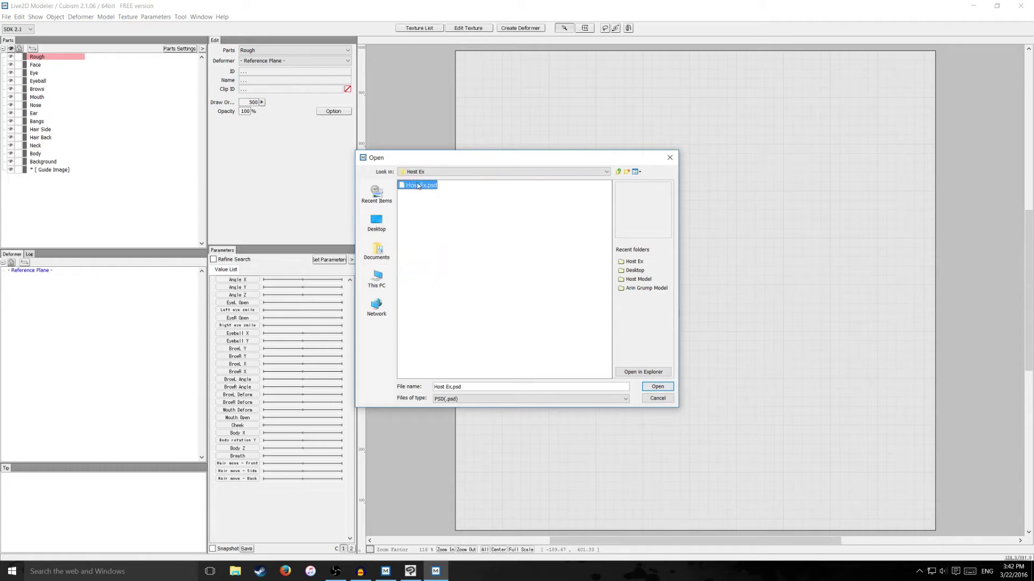
{"action": "left_click", "coordinate": [657, 388]}
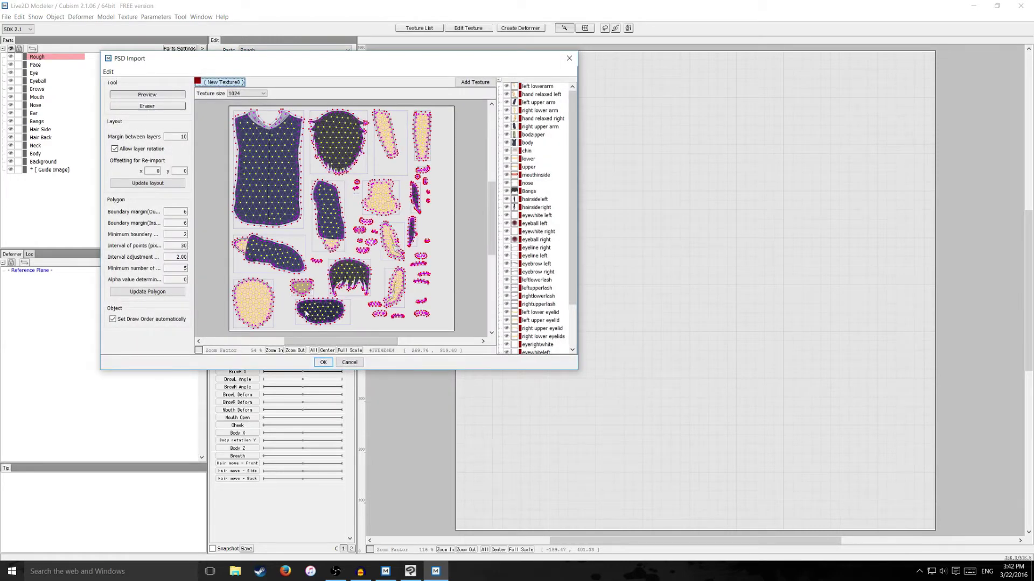
- Examine how the character's pieces and their polygon meshes are laid out on the 1024 texture in the PSD import preview
{"action": "scroll", "coordinate": [308, 269], "scroll_direction": "up", "scroll_amount": 2}
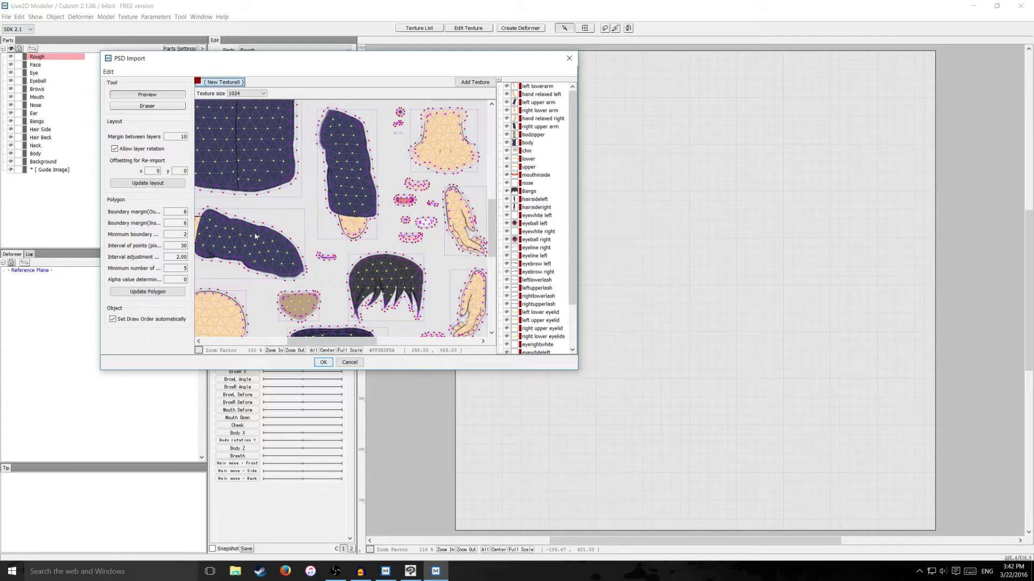
{"action": "scroll", "coordinate": [356, 331], "scroll_direction": "down", "scroll_amount": 3}
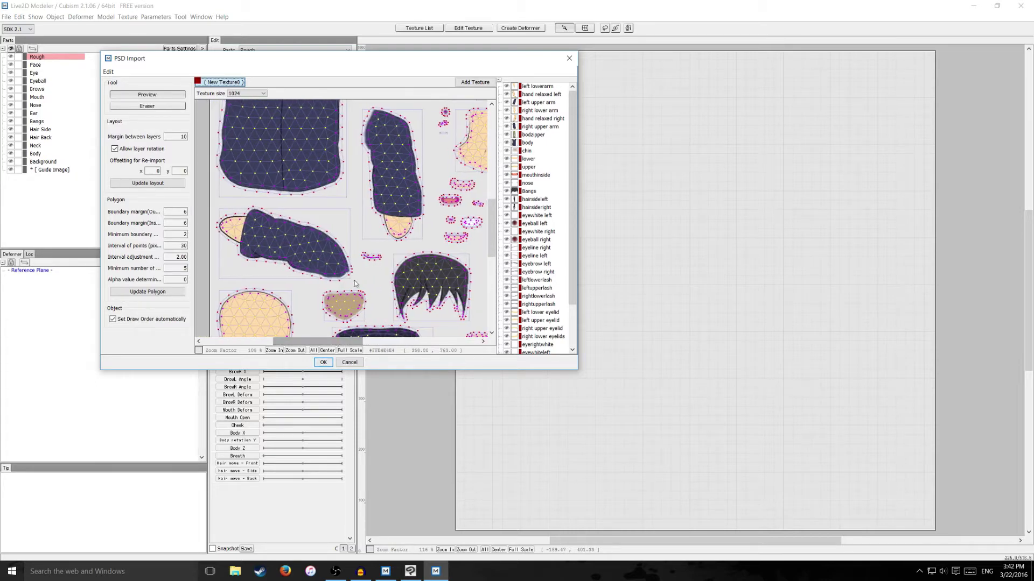
{"action": "scroll", "coordinate": [360, 330], "scroll_direction": "down", "scroll_amount": 1}
{"action": "scroll", "coordinate": [368, 340], "scroll_direction": "down", "scroll_amount": 1}
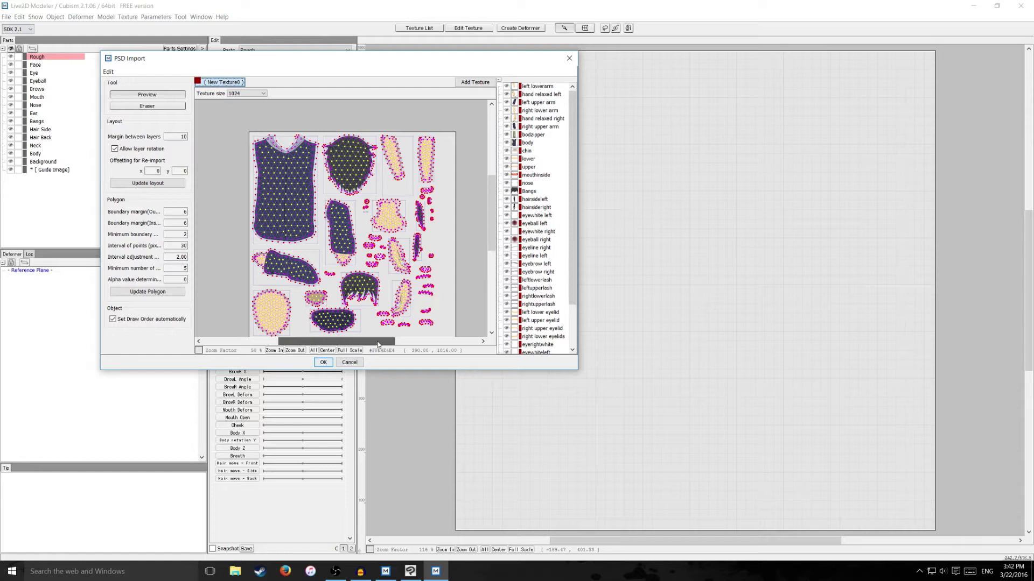
{"action": "scroll", "coordinate": [340, 268], "scroll_direction": "up", "scroll_amount": 1}
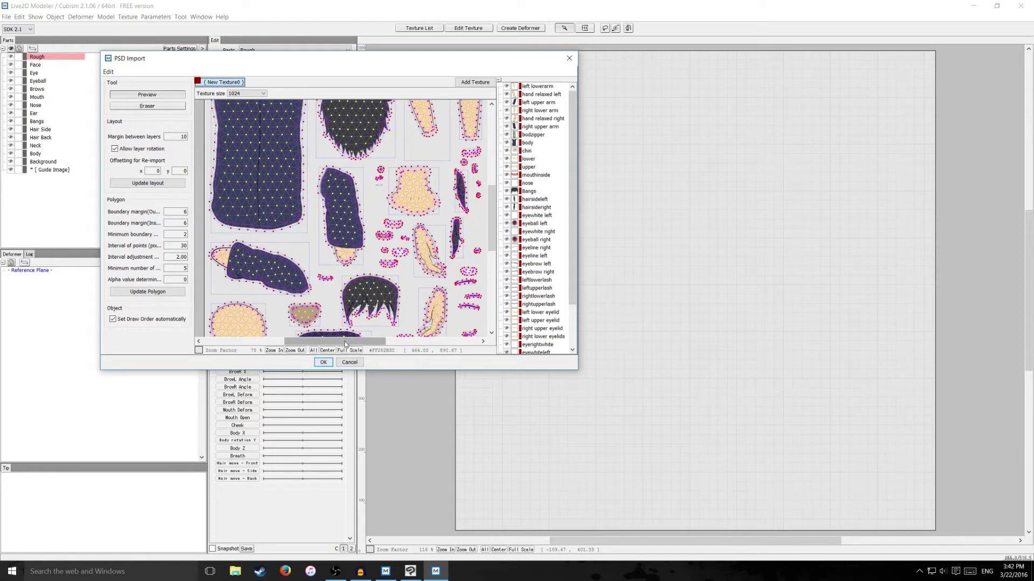
{"action": "left_click_drag", "start_coordinate": [346, 341], "coordinate": [336, 340]}
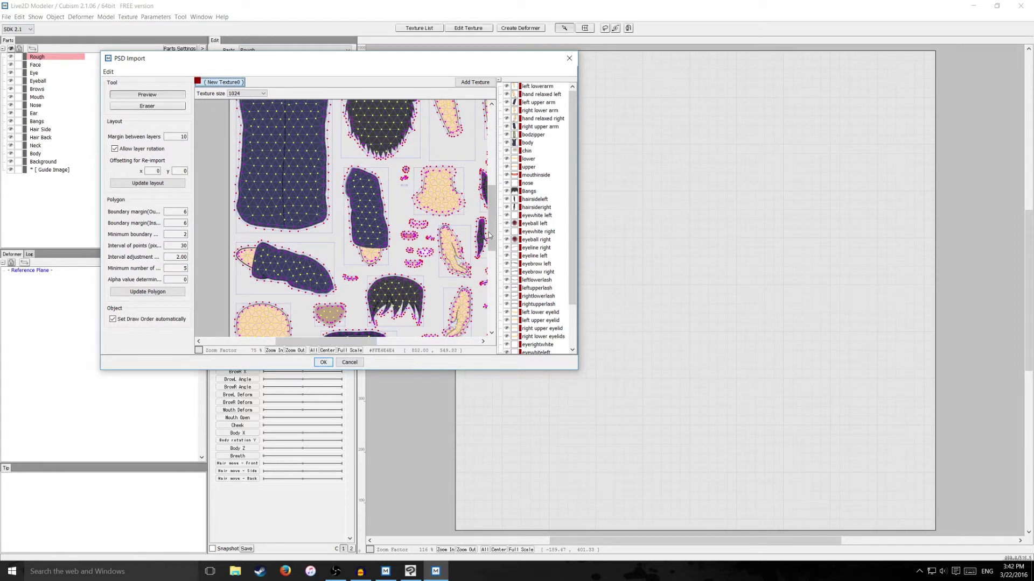
{"action": "left_click_drag", "start_coordinate": [491, 237], "coordinate": [491, 218]}
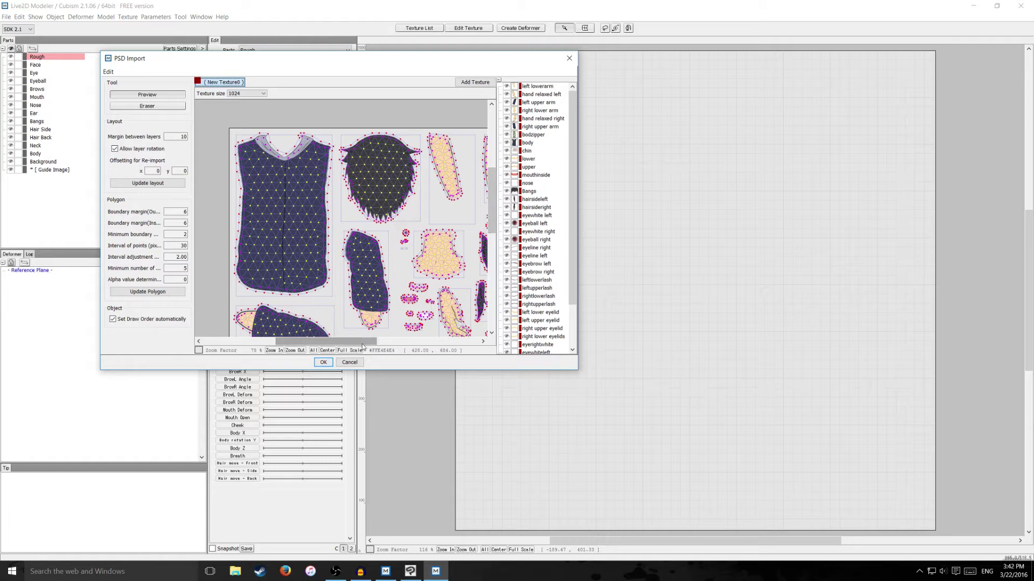
{"action": "scroll", "coordinate": [426, 288], "scroll_direction": "down", "scroll_amount": 2}
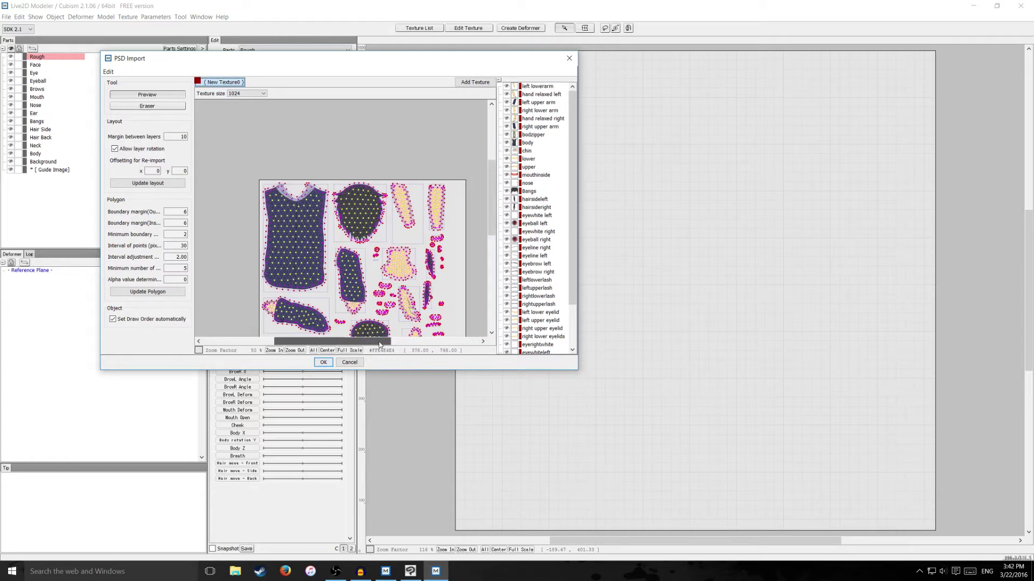
{"action": "left_click_drag", "start_coordinate": [490, 240], "coordinate": [489, 262]}
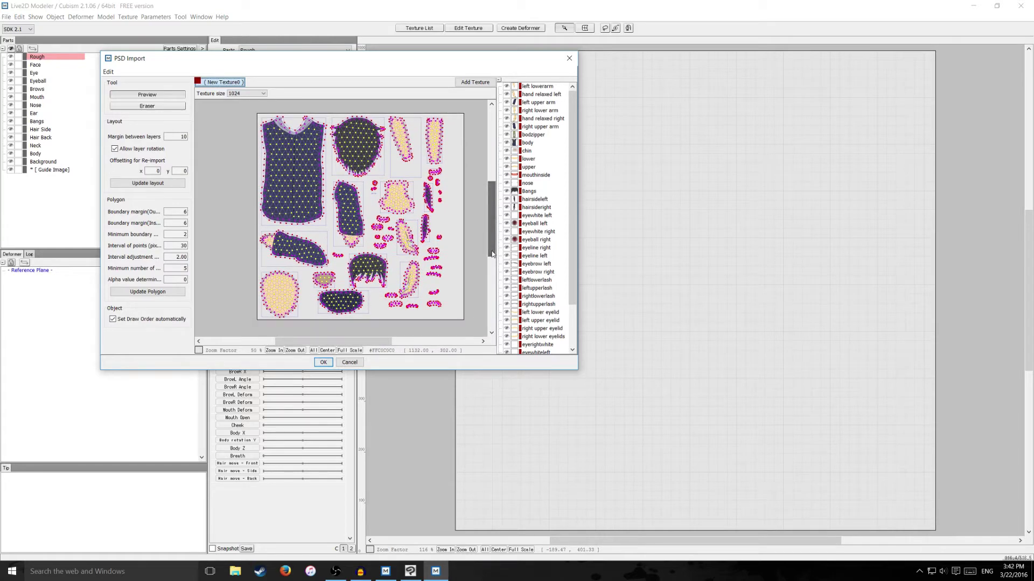
{"action": "left_click_drag", "start_coordinate": [379, 341], "coordinate": [383, 340]}
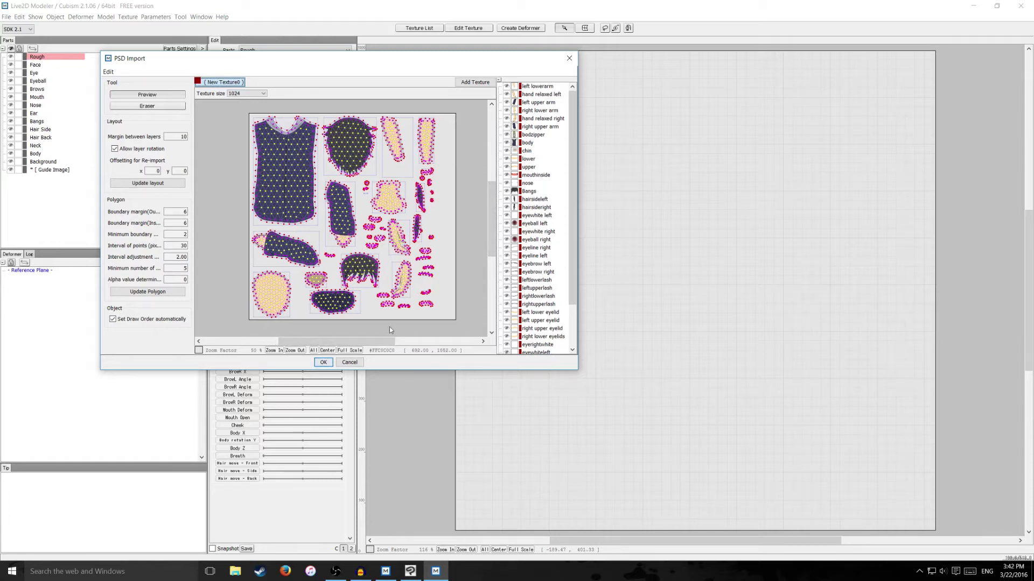
- Accept the PSD import with the default layout and polygon settings, and expand the PSD part down to its drawable objects
{"action": "left_click", "coordinate": [323, 363]}
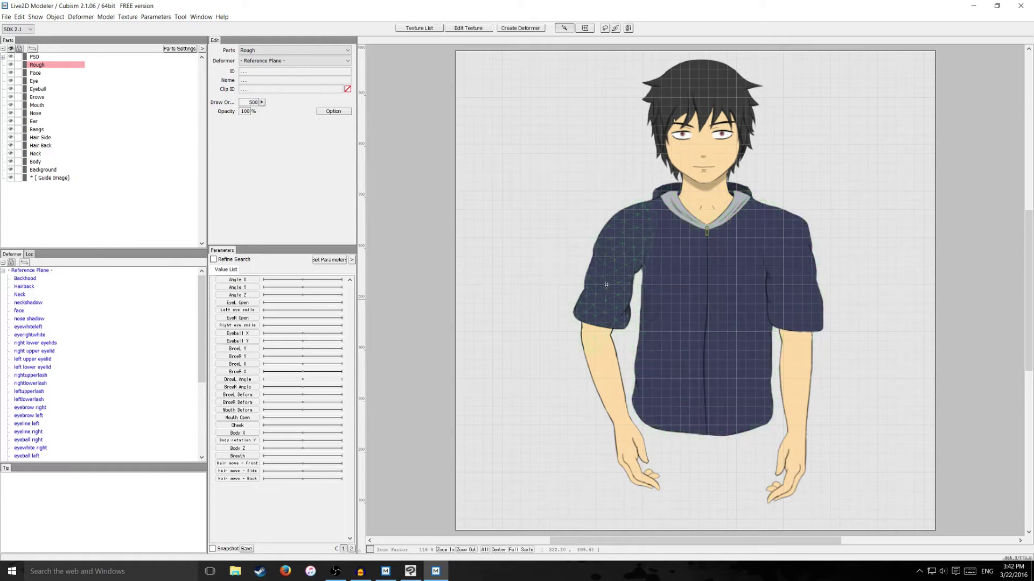
{"action": "left_click", "coordinate": [4, 58]}
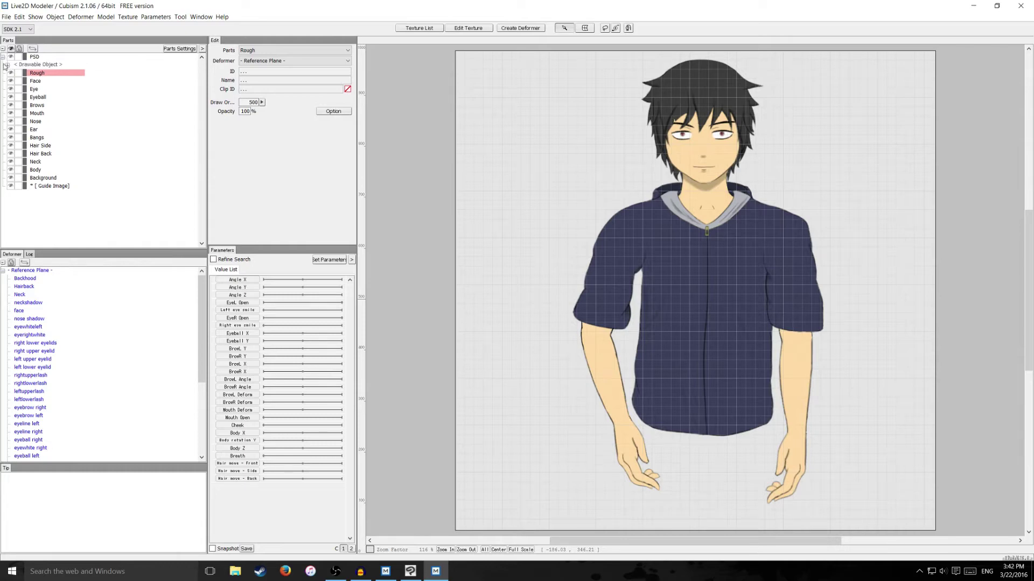
{"action": "left_click", "coordinate": [8, 64]}
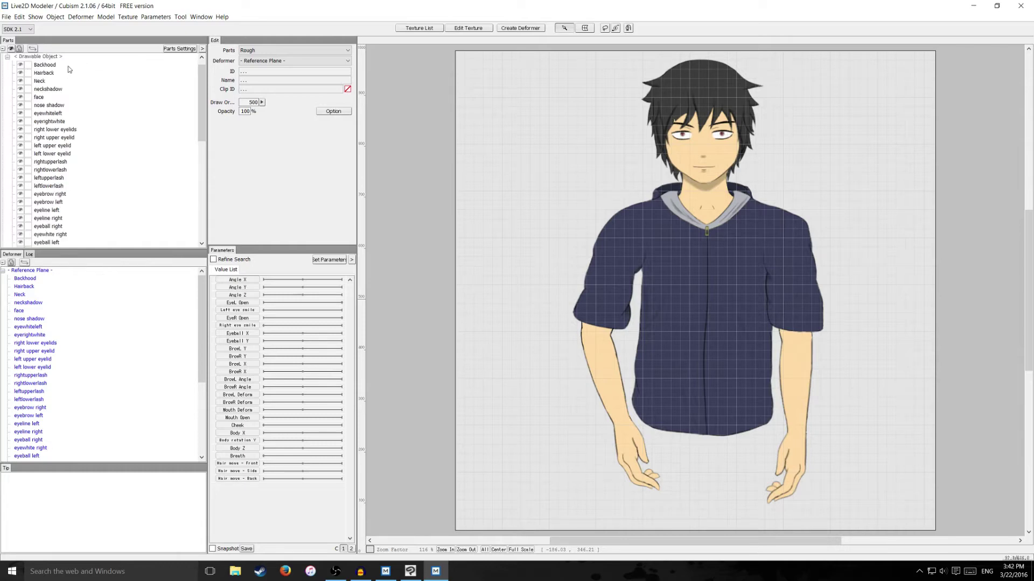
- Examine the imported drawable objects, selecting several from Backhood to the eyebrows, and look over the default part groups such as Face
{"action": "left_click", "coordinate": [47, 65]}
{"action": "left_click", "coordinate": [44, 73]}
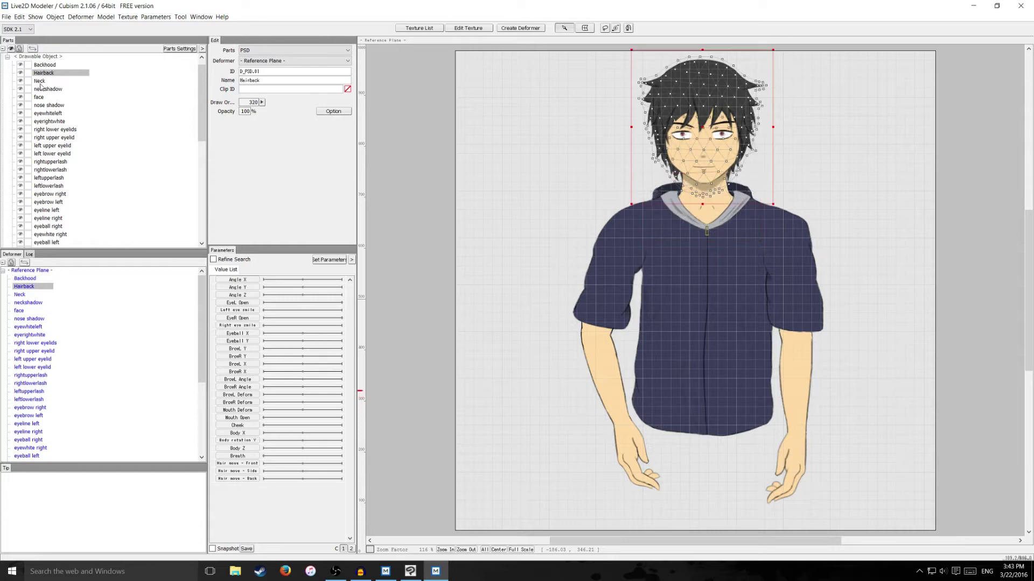
{"action": "left_click", "coordinate": [43, 98]}
{"action": "left_click", "coordinate": [46, 115]}
{"action": "left_click", "coordinate": [51, 137]}
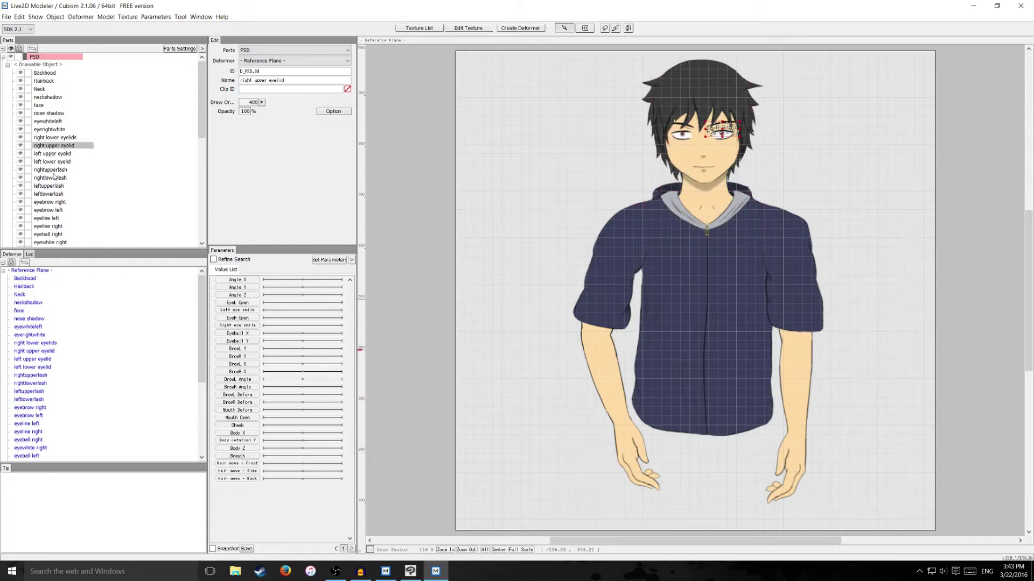
{"action": "left_click", "coordinate": [53, 194]}
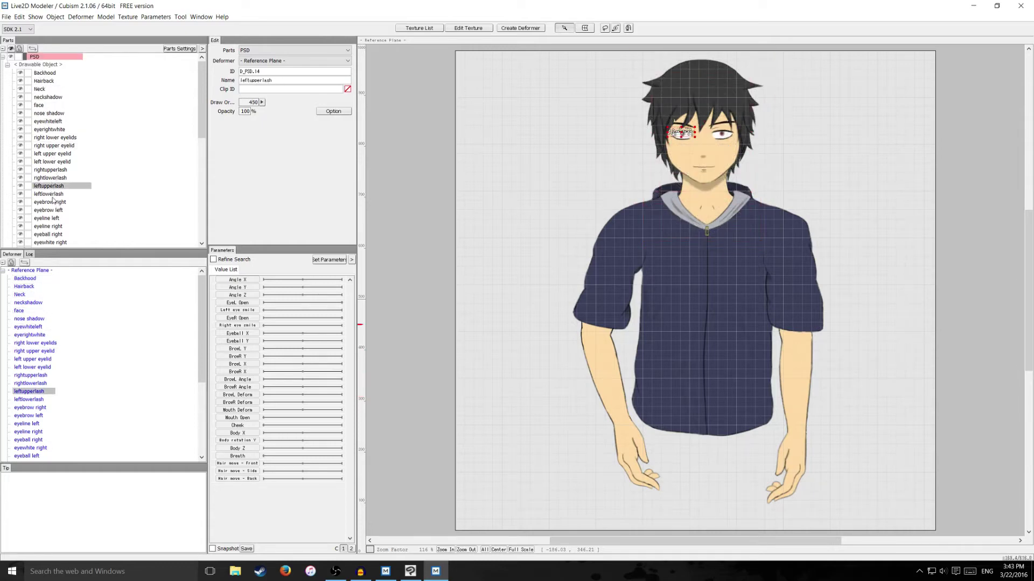
{"action": "left_click", "coordinate": [55, 202]}
{"action": "left_click", "coordinate": [54, 210]}
{"action": "mouse_move", "coordinate": [203, 127]}
{"action": "left_mouse_down"}
{"action": "mouse_move", "coordinate": [203, 156]}
{"action": "mouse_move", "coordinate": [203, 126]}
{"action": "left_mouse_up"}
{"action": "left_click", "coordinate": [52, 106]}
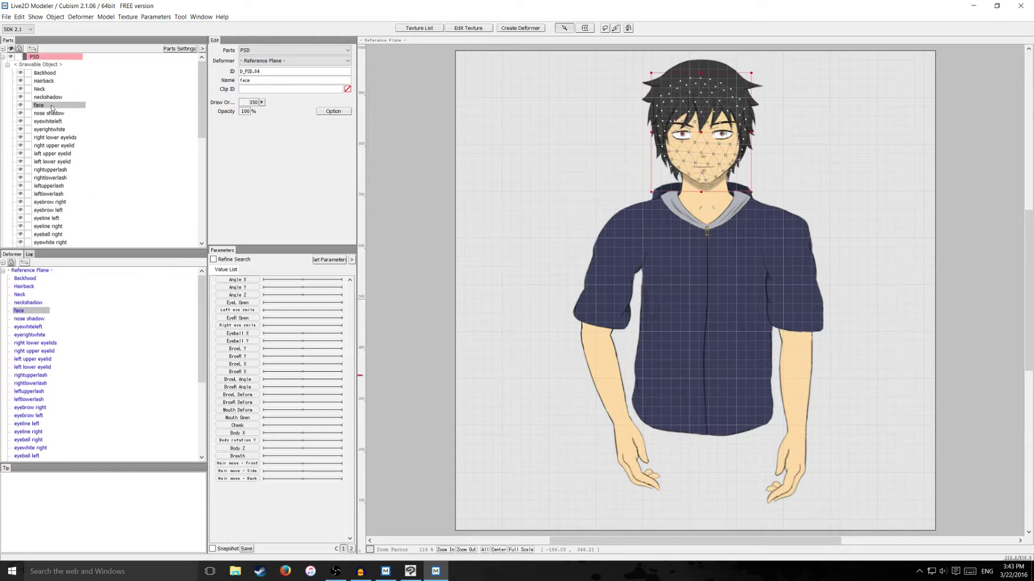
{"action": "scroll", "coordinate": [38, 134], "scroll_direction": "down", "scroll_amount": 10}
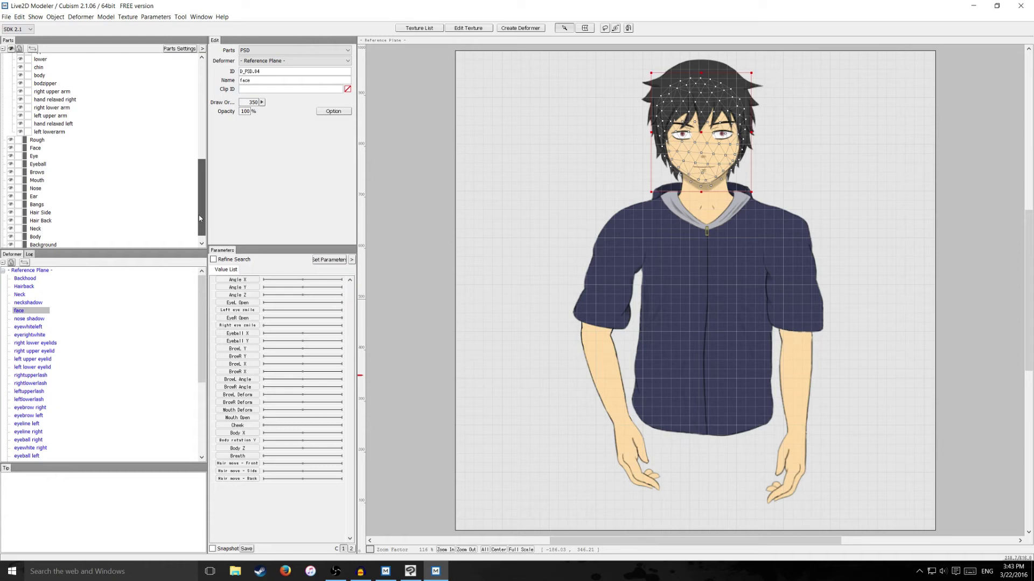
{"action": "left_click", "coordinate": [35, 139]}
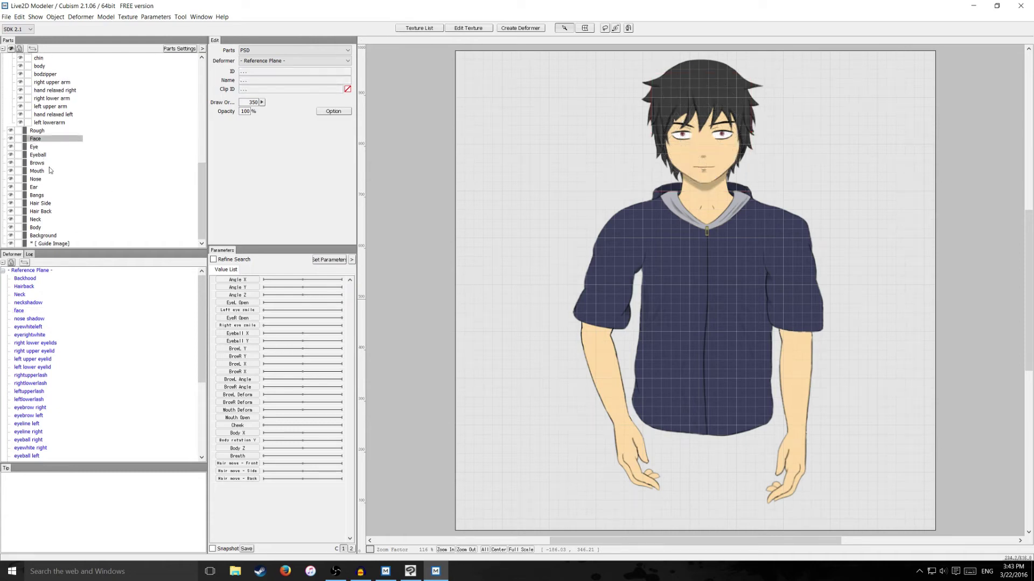
{"action": "left_click_drag", "start_coordinate": [202, 204], "coordinate": [210, 81]}
- Reassign the face object from the PSD part to the Face part, and expand Face to check its contents
{"action": "left_click", "coordinate": [39, 106]}
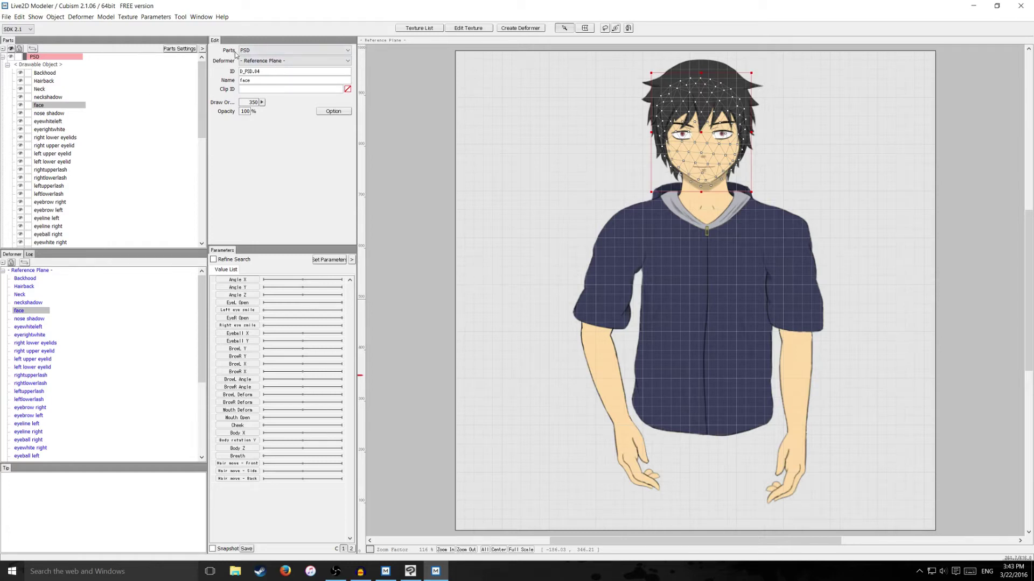
{"action": "left_click", "coordinate": [258, 52]}
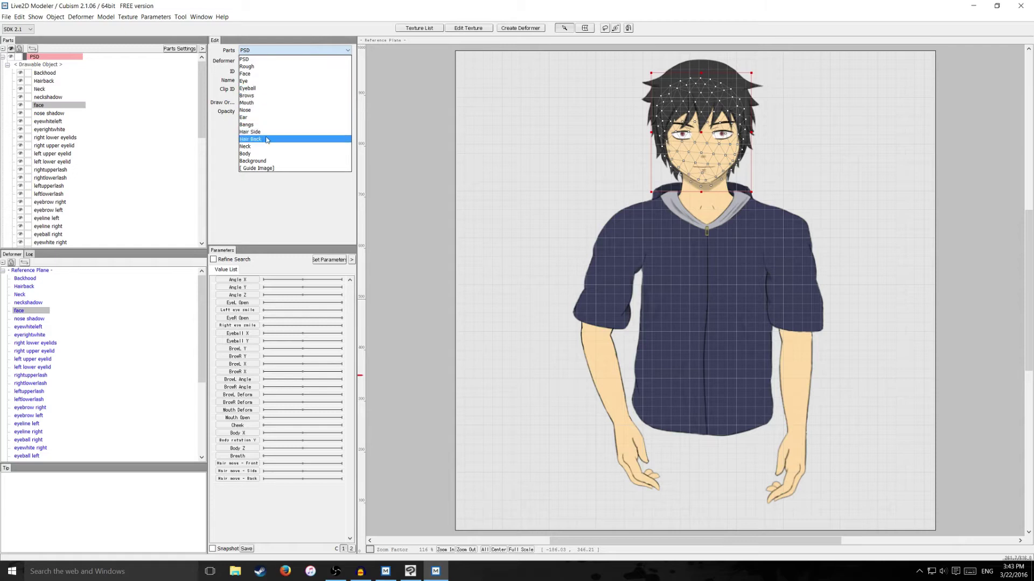
{"action": "left_click", "coordinate": [259, 74]}
{"action": "left_click", "coordinate": [3, 243]}
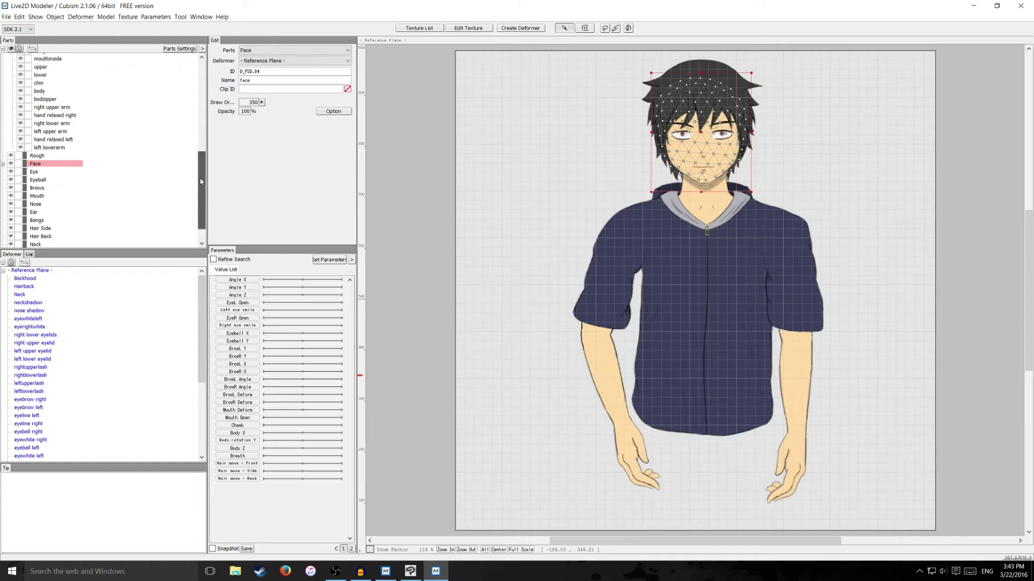
{"action": "left_click", "coordinate": [3, 160]}
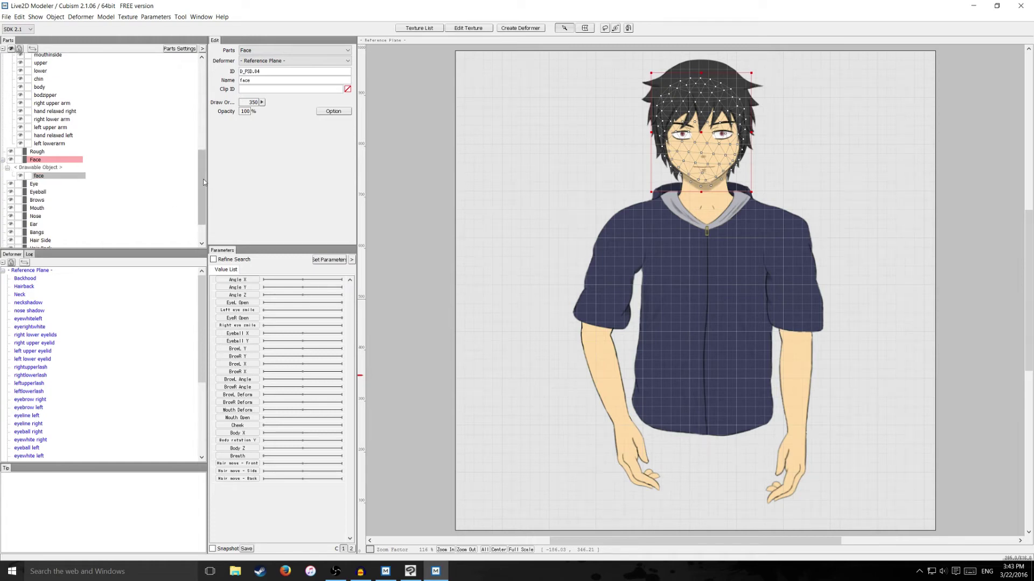
{"action": "scroll", "coordinate": [204, 182], "scroll_direction": "up", "scroll_amount": 8}
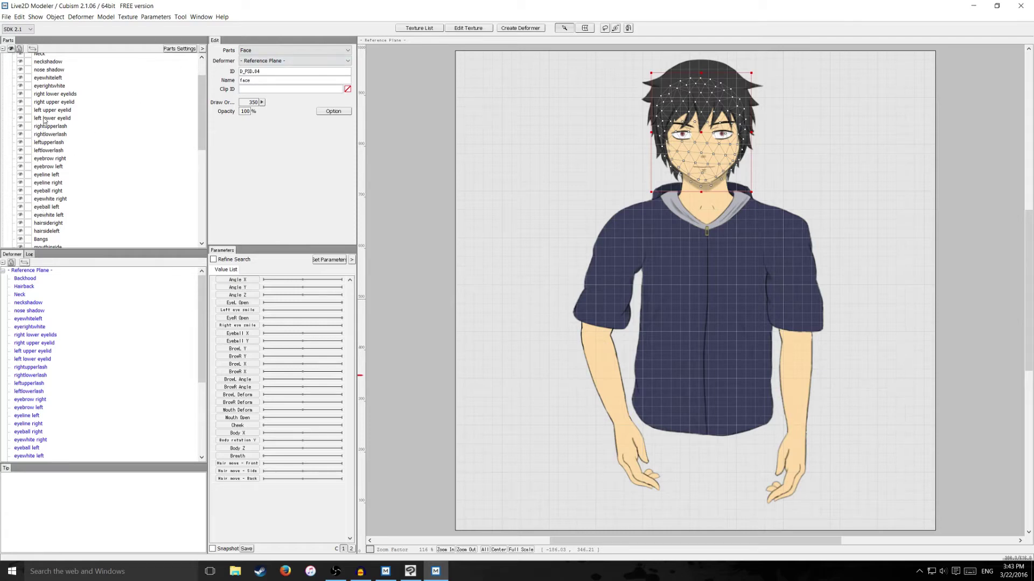
{"action": "scroll", "coordinate": [197, 113], "scroll_direction": "up", "scroll_amount": 2}
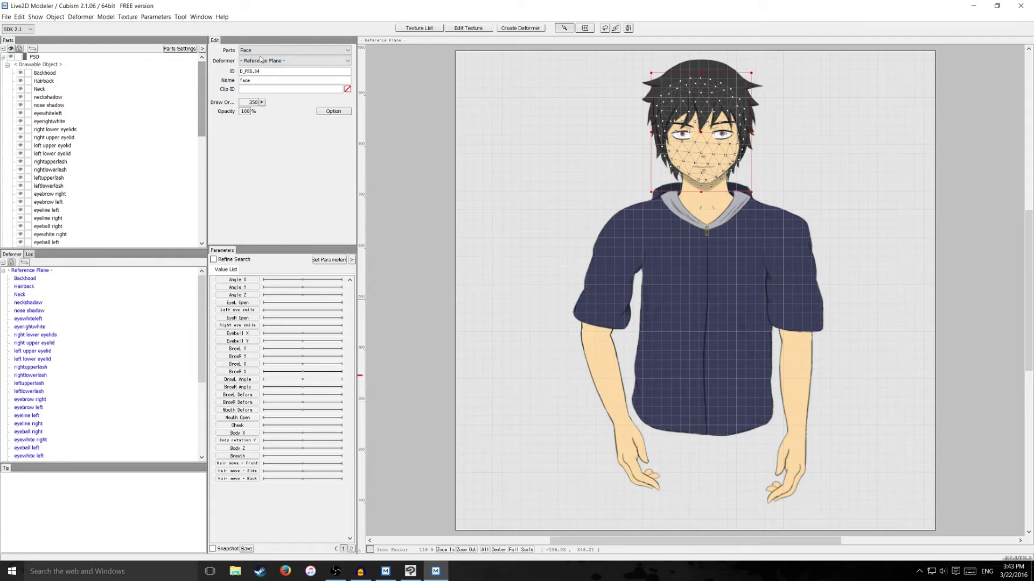
- Reassign the Neck and neckshadow objects from the PSD part to the Neck part
{"action": "left_click", "coordinate": [46, 90]}
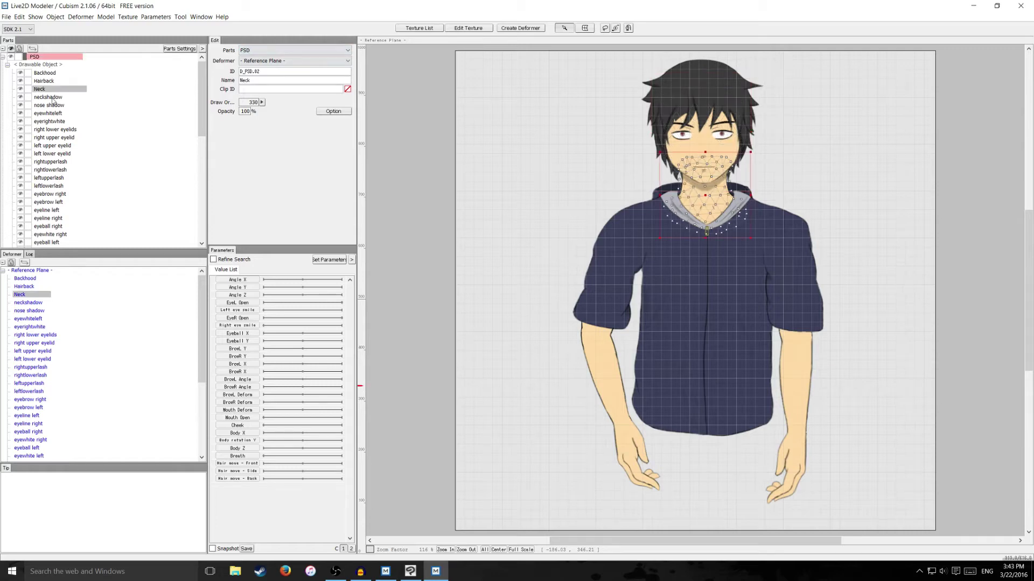
{"action": "left_click", "coordinate": [53, 98], "text": "ctrl"}
{"action": "left_click", "coordinate": [295, 50]}
{"action": "left_click", "coordinate": [243, 151]}
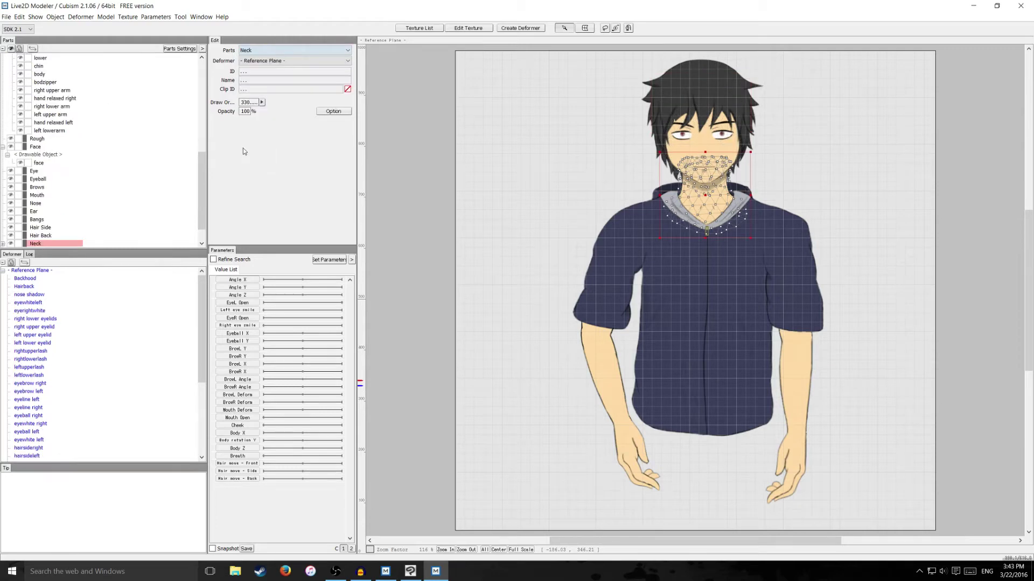
- Reassign the body object from the PSD part to the Body part
{"action": "scroll", "coordinate": [202, 165], "scroll_direction": "up", "scroll_amount": 5}
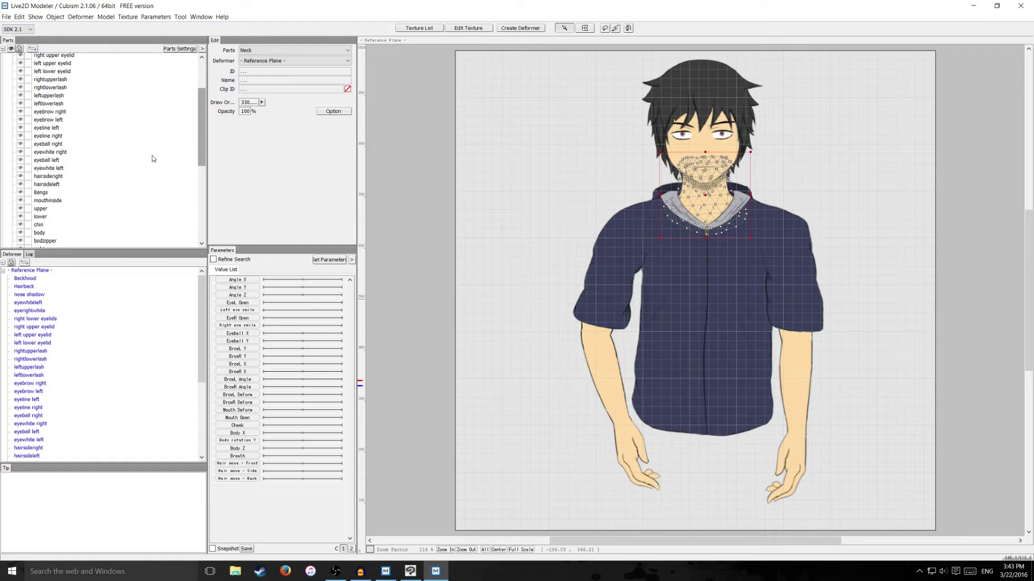
{"action": "left_click", "coordinate": [37, 234]}
{"action": "left_click", "coordinate": [290, 50]}
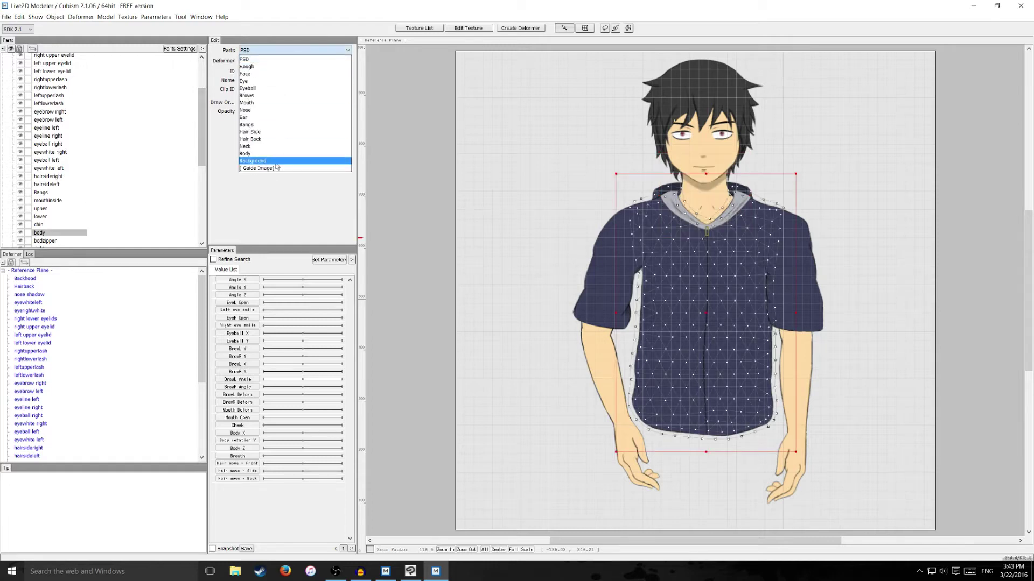
{"action": "left_click", "coordinate": [274, 155]}
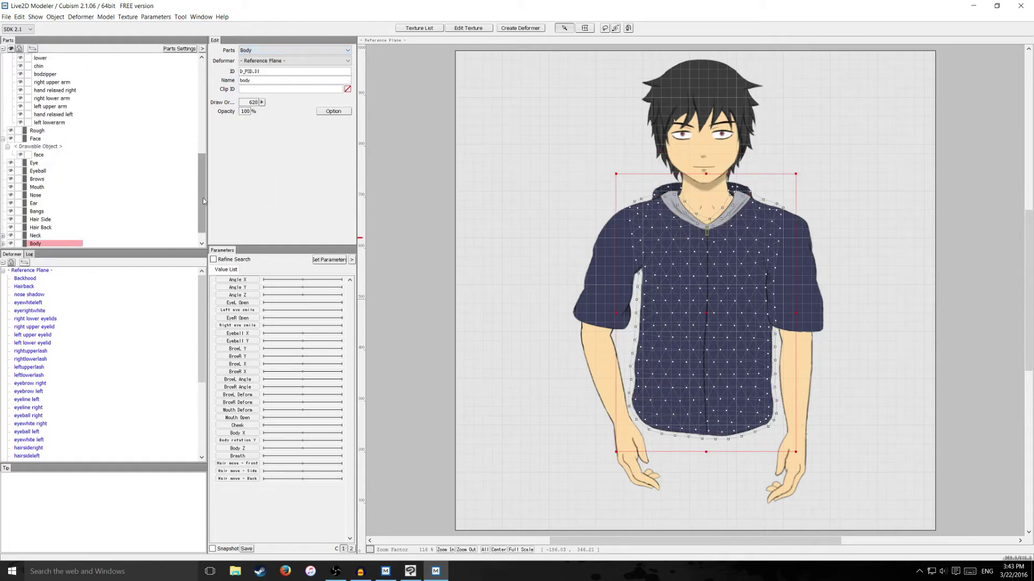
- Collapse the PSD part with its drawable objects and the Face part so only the part names are listed
{"action": "left_click_drag", "start_coordinate": [204, 201], "coordinate": [203, 87]}
{"action": "left_click", "coordinate": [7, 65]}
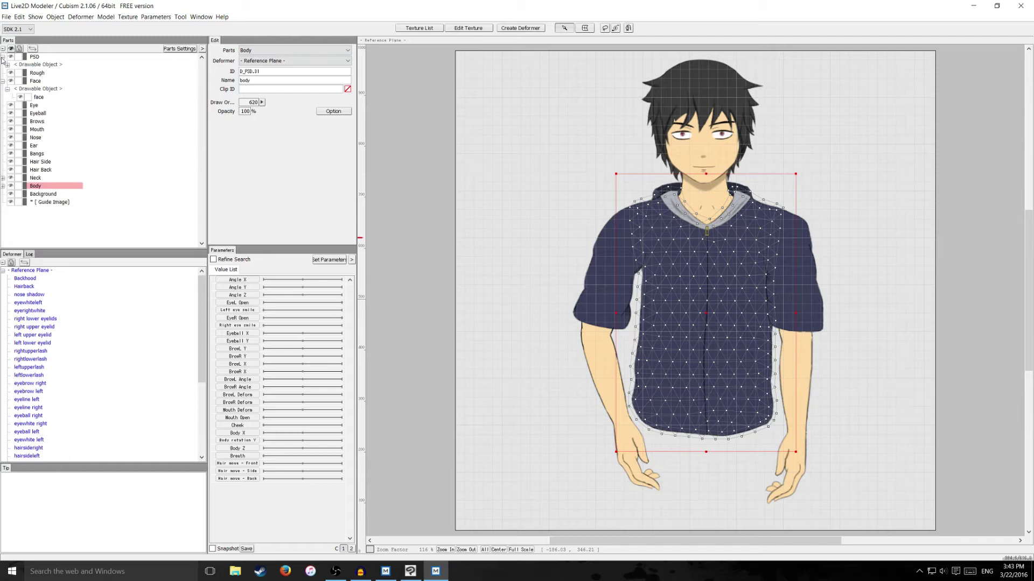
{"action": "left_click", "coordinate": [3, 57]}
{"action": "left_click", "coordinate": [3, 73]}
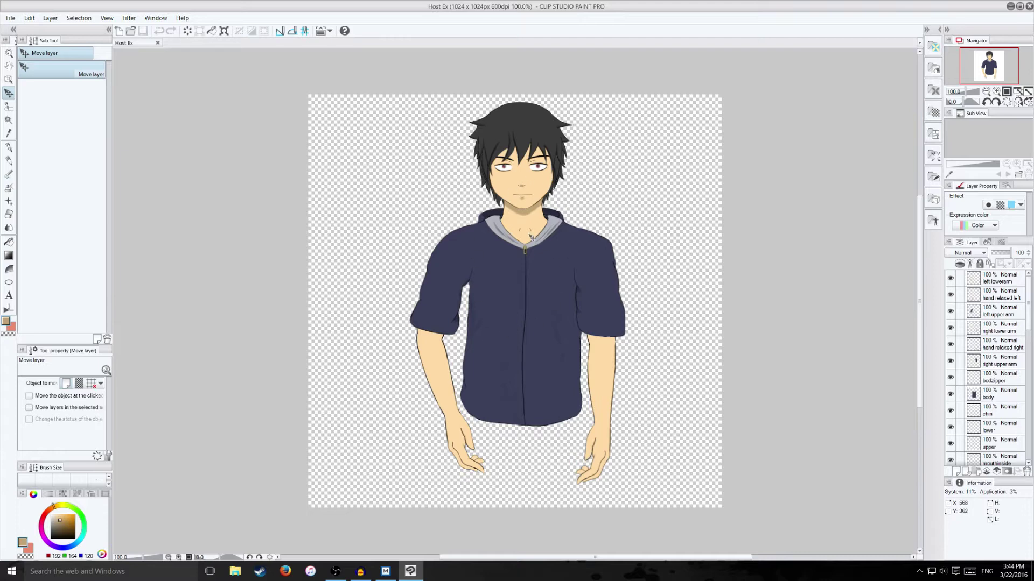
- In CLIP STUDIO PAINT, save the character illustration as a JPEG named Host Ex Guide in the Desktop's Host Ex folder
{"action": "left_click", "coordinate": [10, 18]}
{"action": "left_click", "coordinate": [33, 91]}
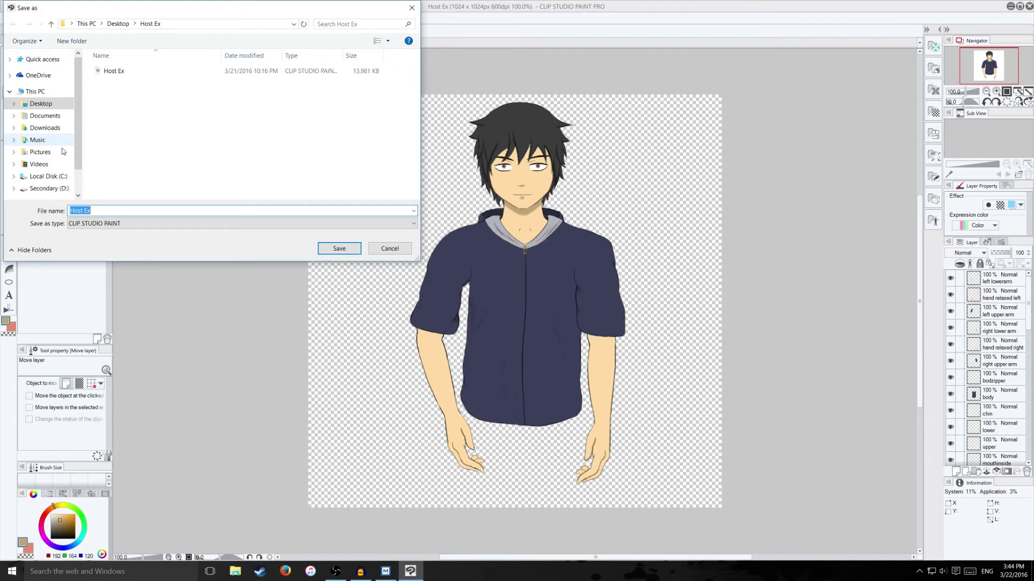
{"action": "left_click", "coordinate": [146, 223]}
{"action": "left_click", "coordinate": [115, 251]}
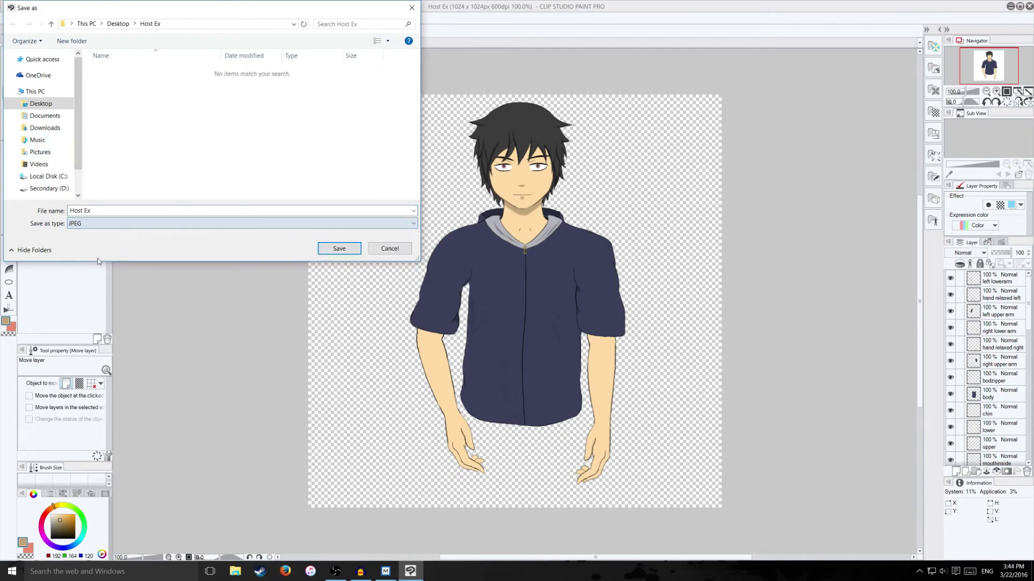
{"action": "left_click", "coordinate": [41, 104]}
{"action": "double_click", "coordinate": [127, 99]}
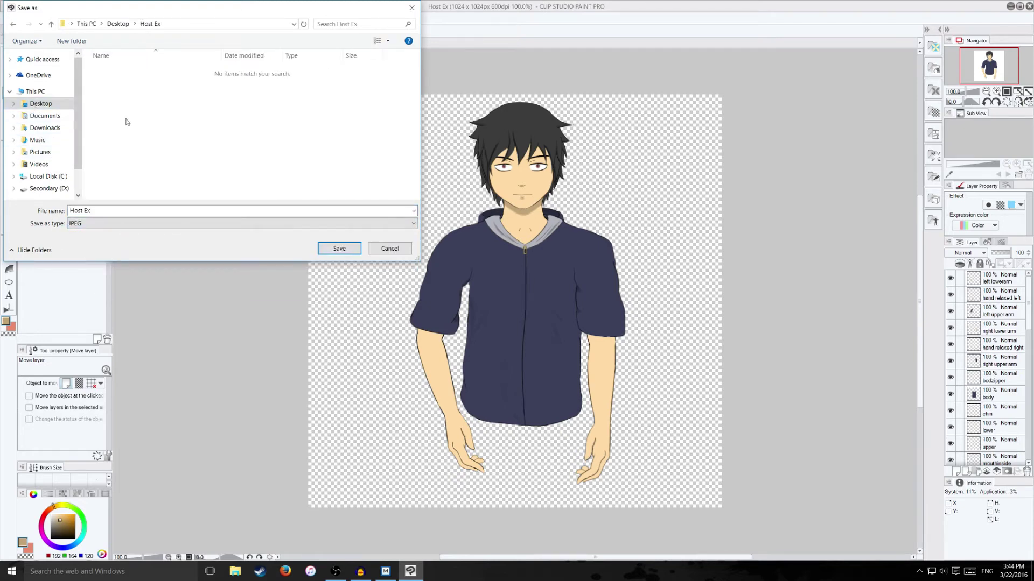
{"action": "left_click", "coordinate": [173, 211]}
{"action": "left_click", "coordinate": [331, 248]}
{"action": "left_click", "coordinate": [537, 213]}
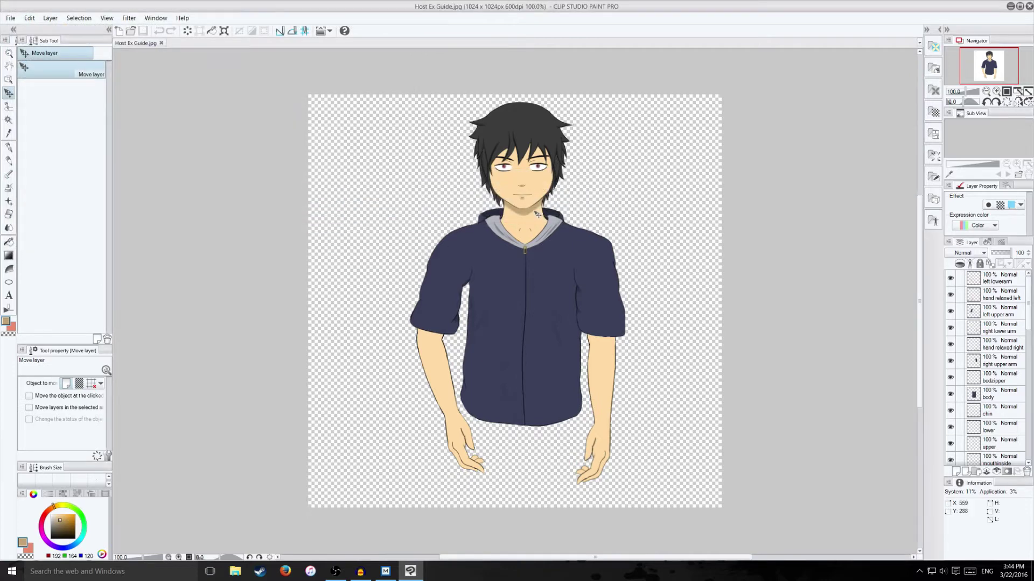
{"action": "left_click", "coordinate": [10, 18]}
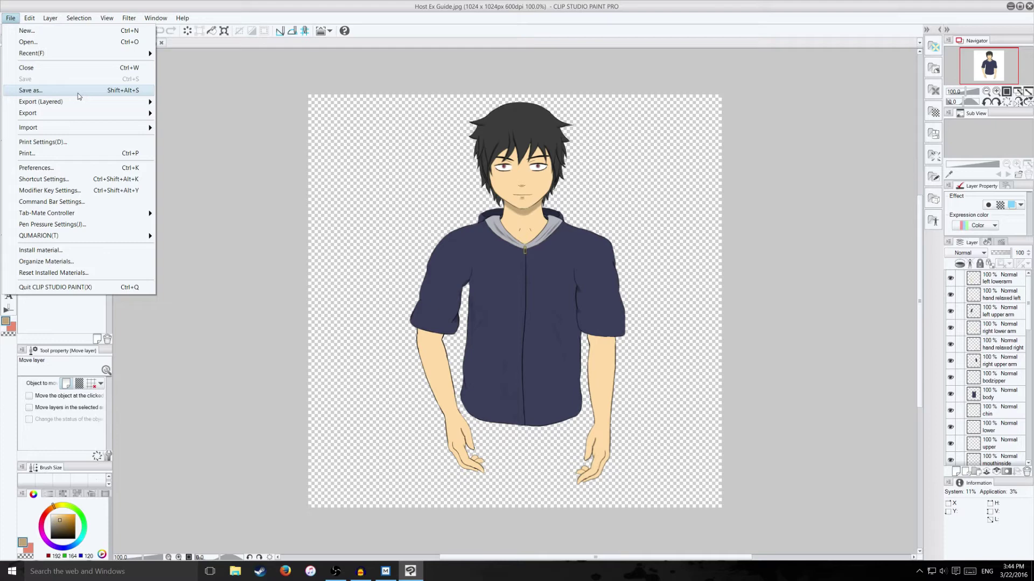
{"action": "left_click", "coordinate": [474, 196]}
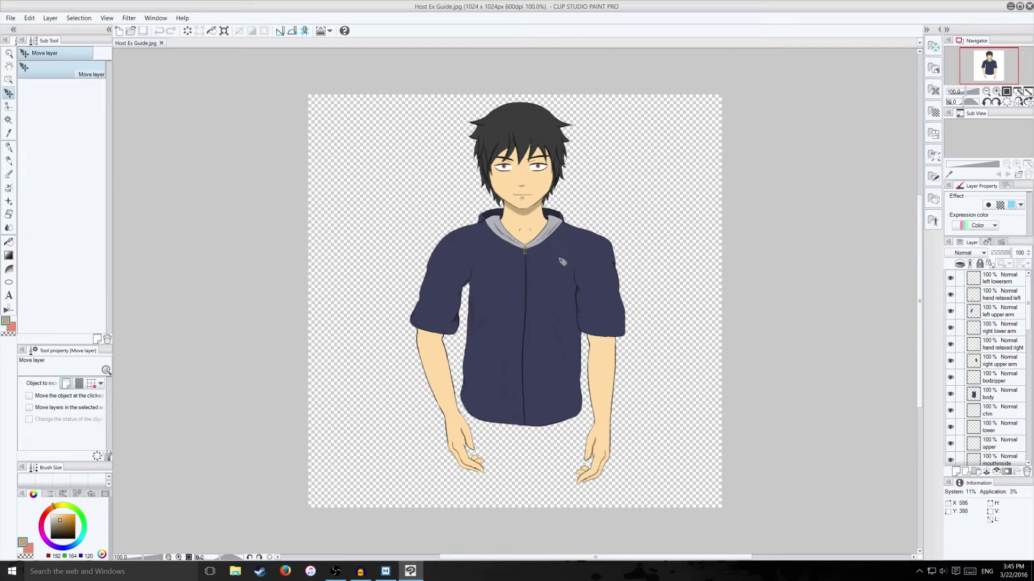
- Save another copy of the illustration in CLIP STUDIO PAINT format under the name Host Ex Aprt
{"action": "left_click", "coordinate": [10, 17]}
{"action": "left_click", "coordinate": [24, 90]}
{"action": "left_click", "coordinate": [199, 225]}
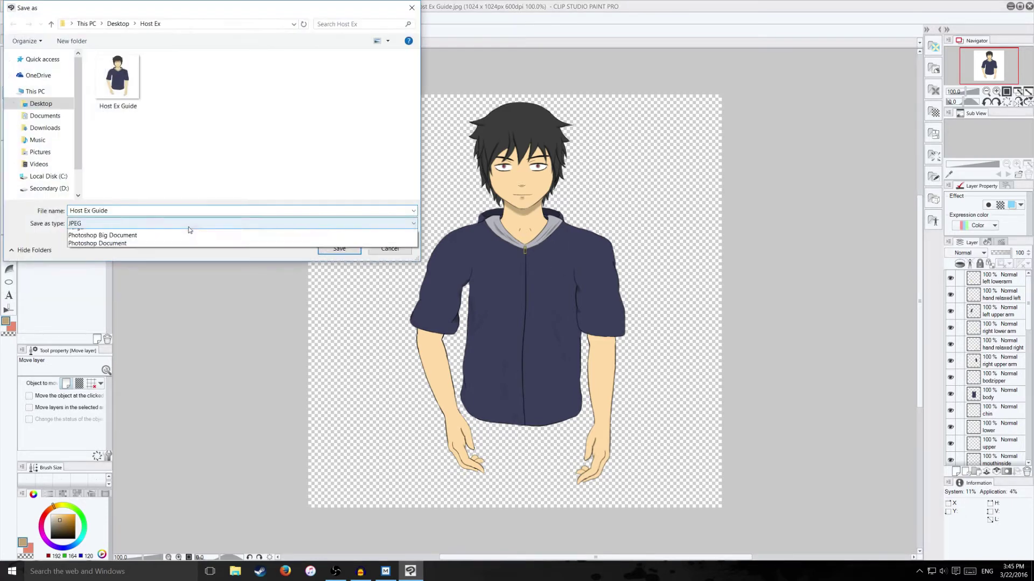
{"action": "left_click", "coordinate": [164, 242]}
{"action": "left_click", "coordinate": [150, 224]}
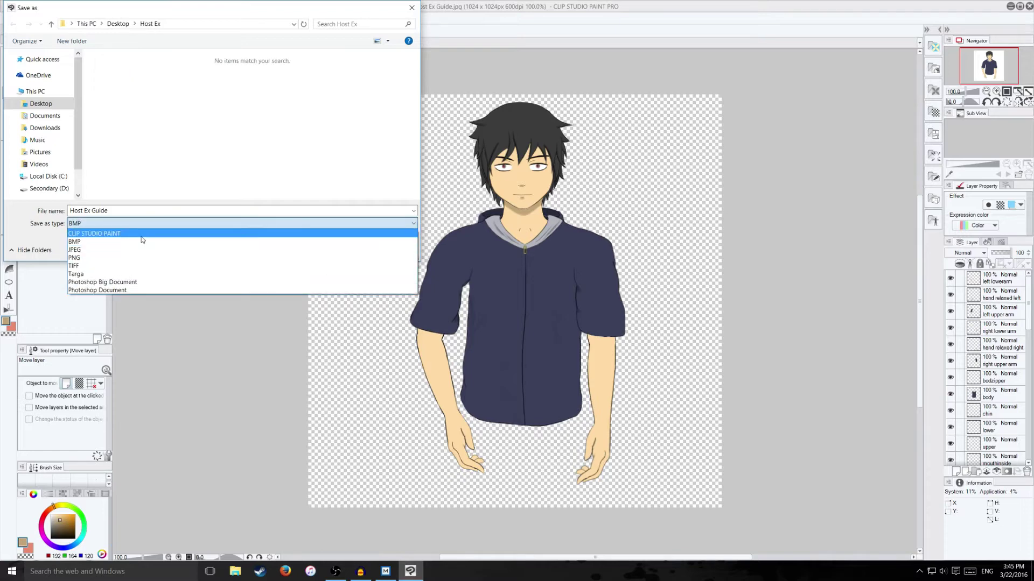
{"action": "left_click", "coordinate": [141, 233]}
{"action": "left_click", "coordinate": [126, 212]}
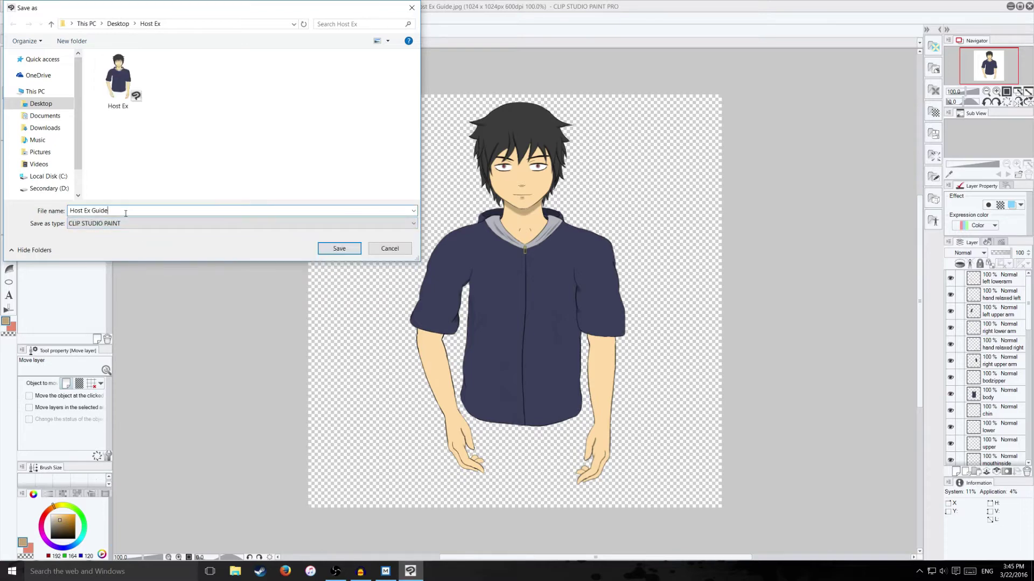
{"action": "key", "text": "BackSpace"}
{"action": "key", "text": "BackSpace"}
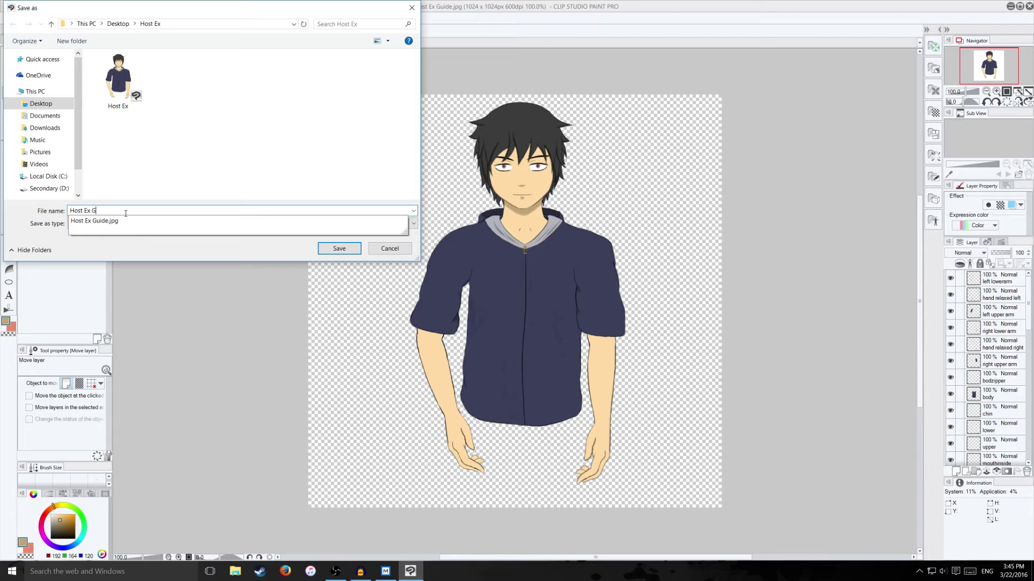
{"action": "type", "text": "Aprt"}
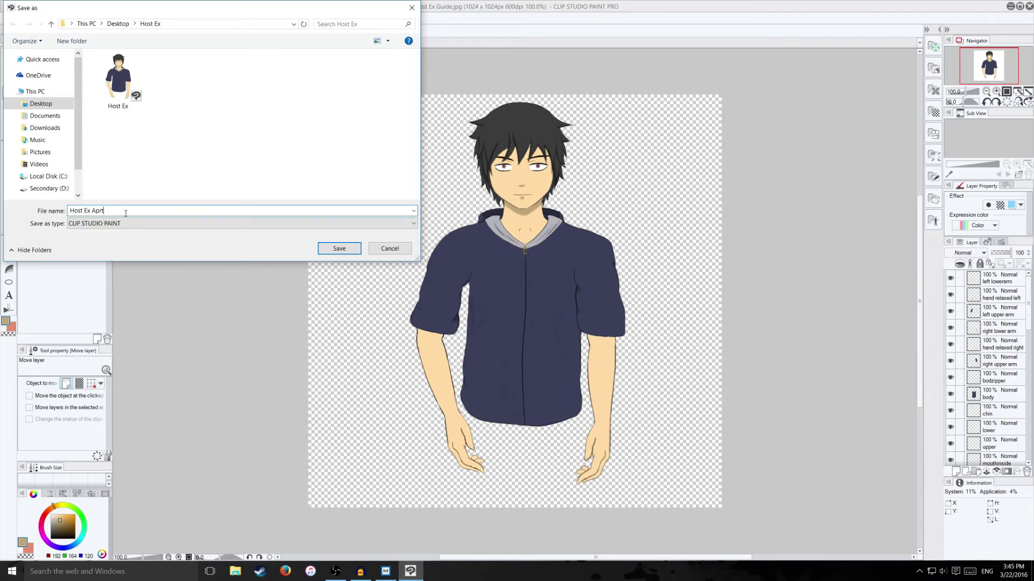
{"action": "key", "text": "Return"}
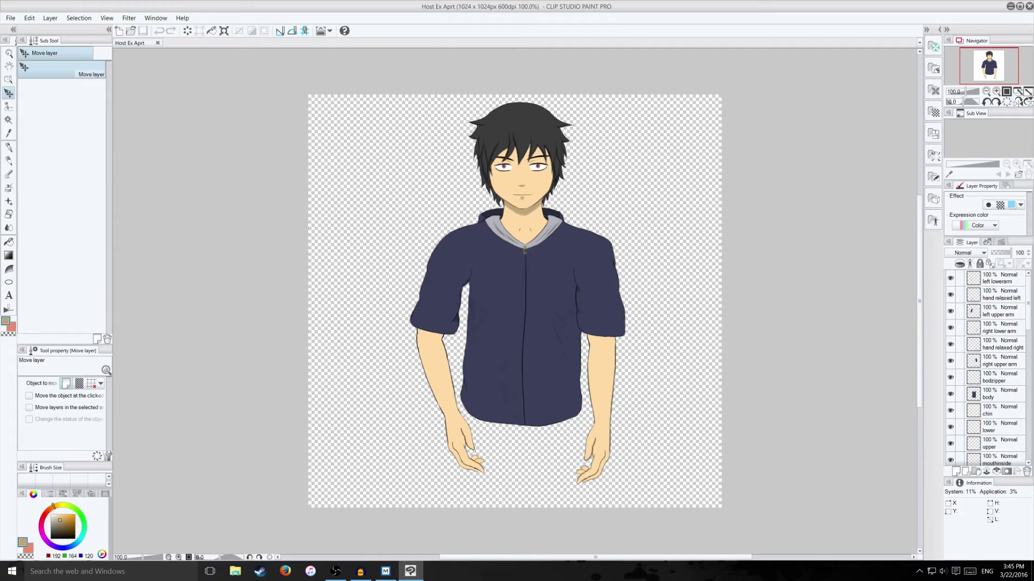
- Check the saved files in the Desktop's Host Ex folder in File Explorer and close the window
{"action": "left_click", "coordinate": [234, 571]}
{"action": "left_click", "coordinate": [185, 255]}
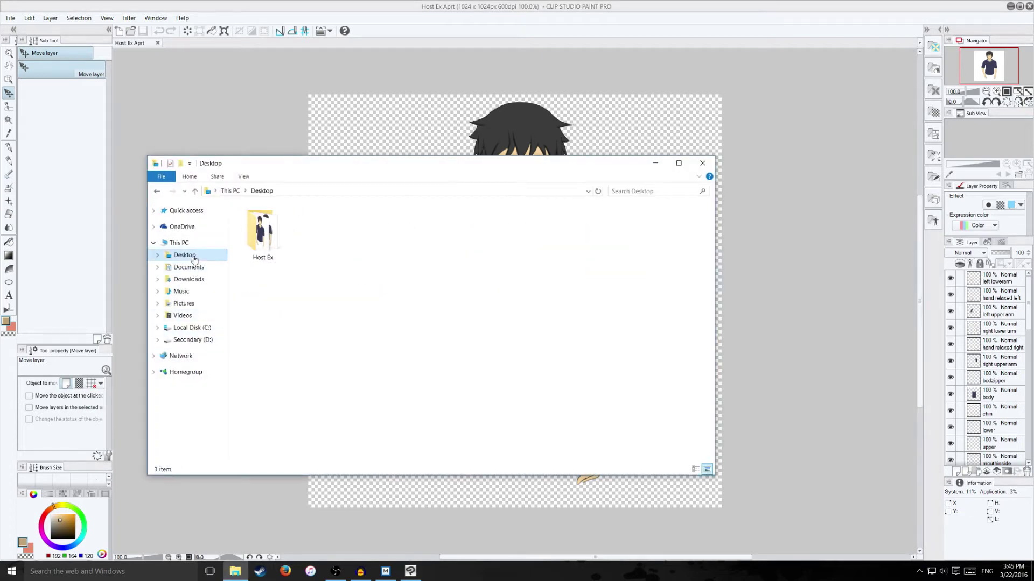
{"action": "double_click", "coordinate": [264, 233]}
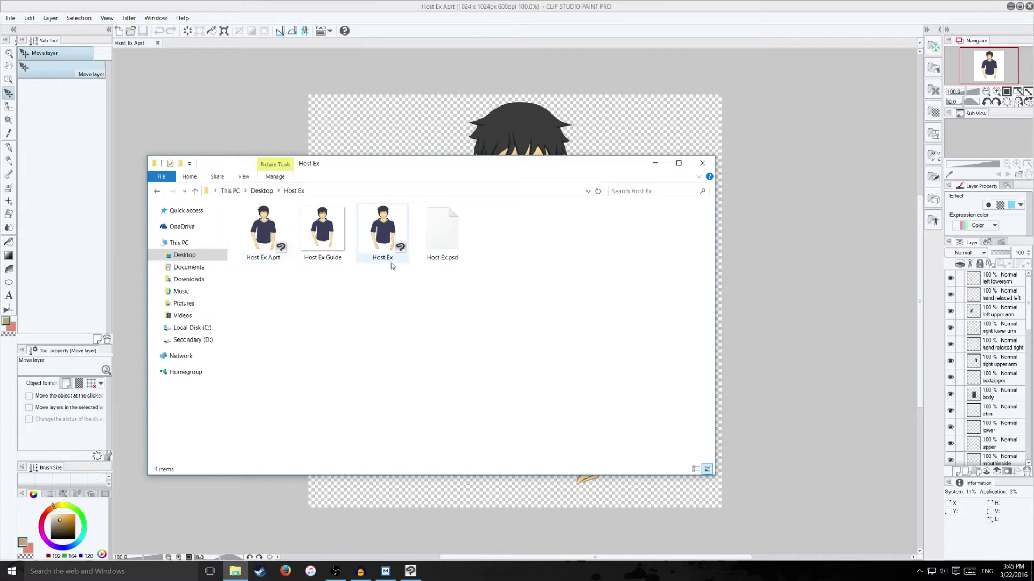
{"action": "left_click", "coordinate": [703, 163]}
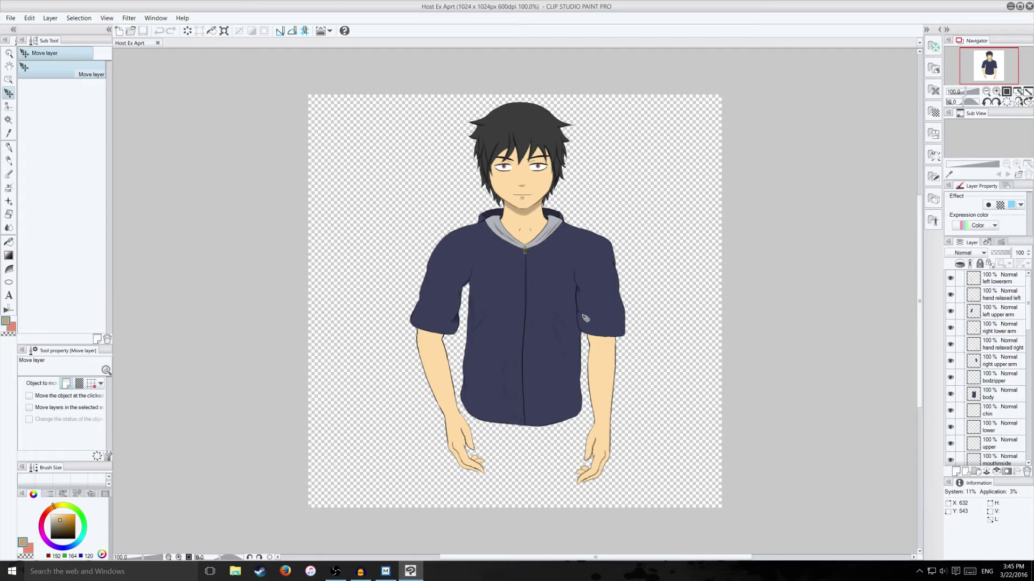
- Move the left lowerarm, hand relaxed left and left upper arm layers apart onto empty canvas left of and below the body
{"action": "left_click", "coordinate": [1008, 282]}
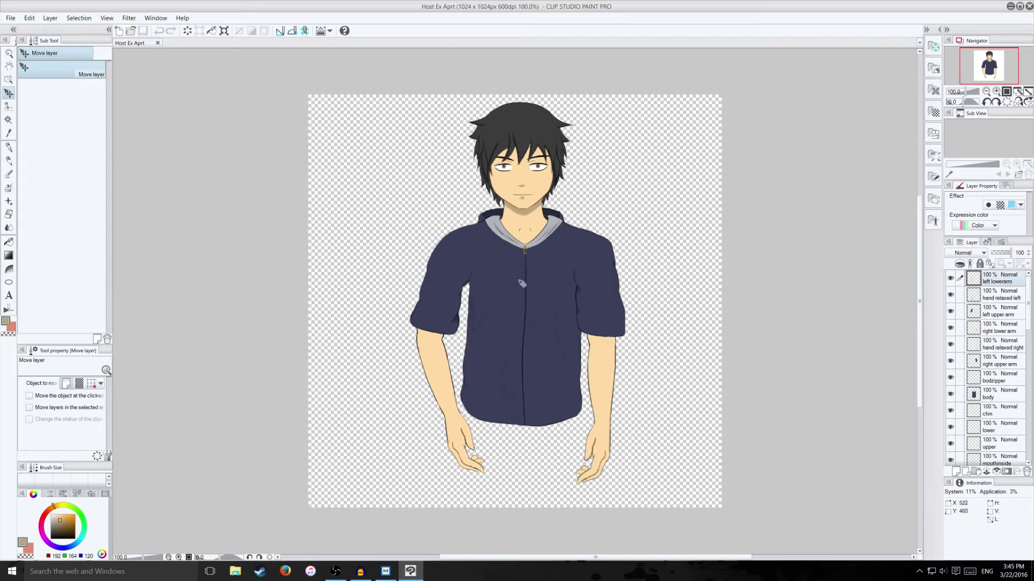
{"action": "left_click_drag", "start_coordinate": [448, 375], "coordinate": [352, 447]}
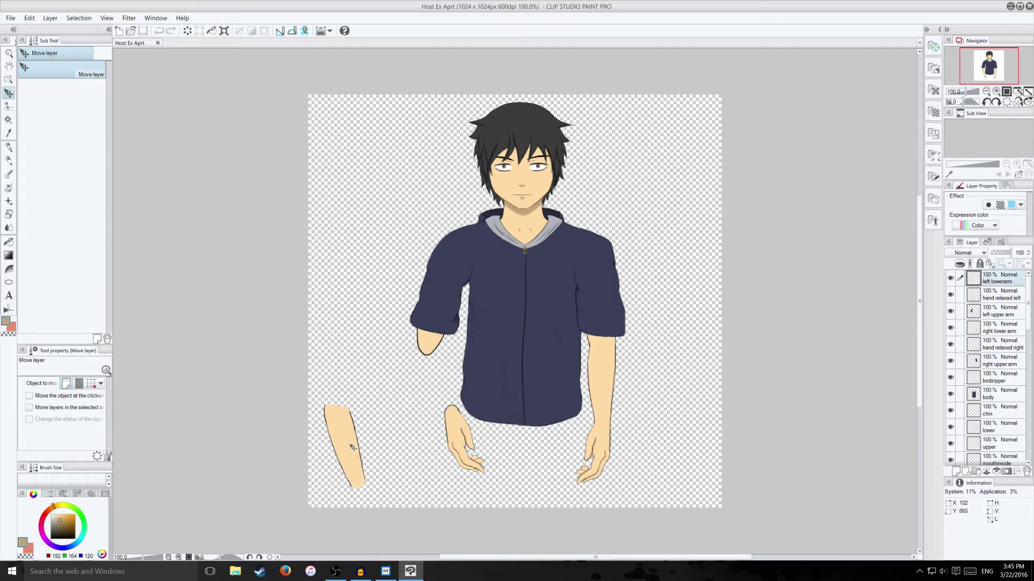
{"action": "left_click", "coordinate": [1022, 297]}
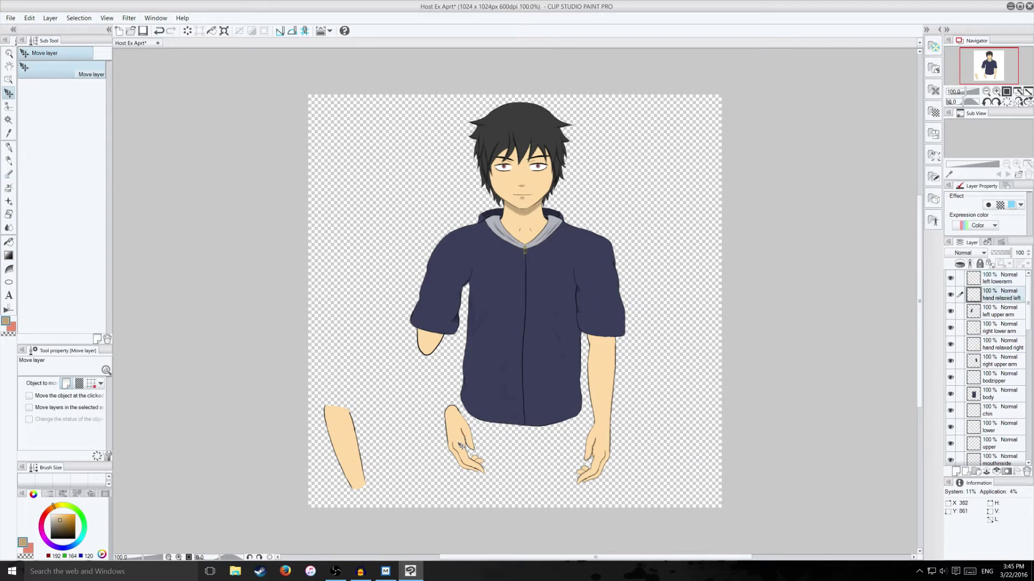
{"action": "left_click_drag", "start_coordinate": [467, 447], "coordinate": [451, 472]}
{"action": "key", "text": "ctrl+z"}
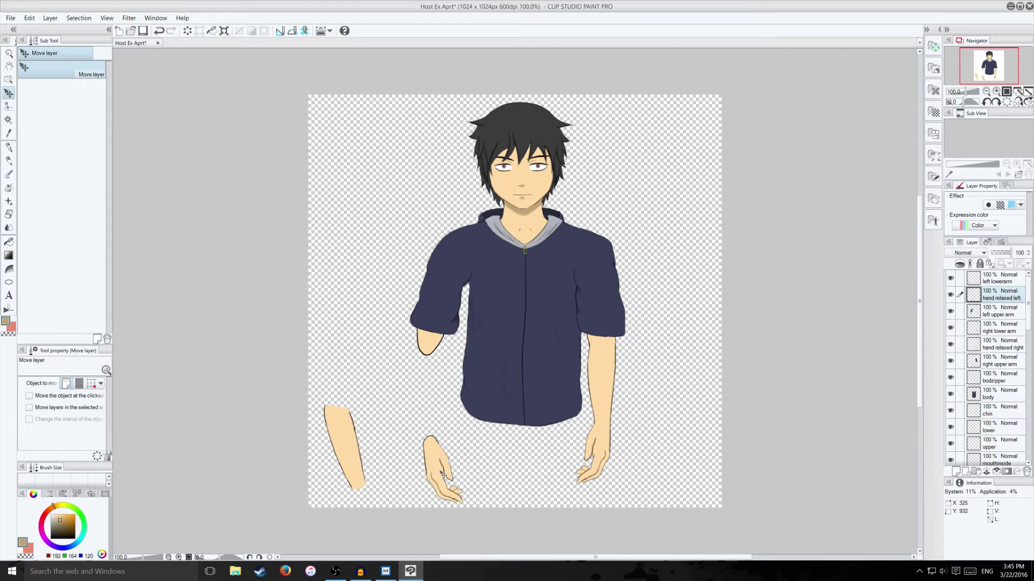
{"action": "left_click", "coordinate": [1018, 316]}
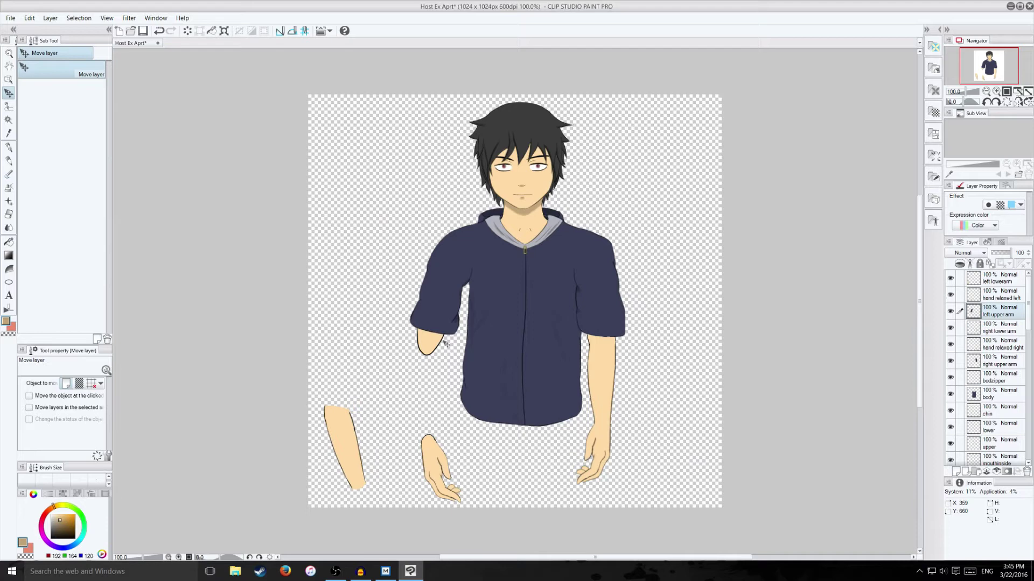
{"action": "left_click_drag", "start_coordinate": [446, 344], "coordinate": [349, 371]}
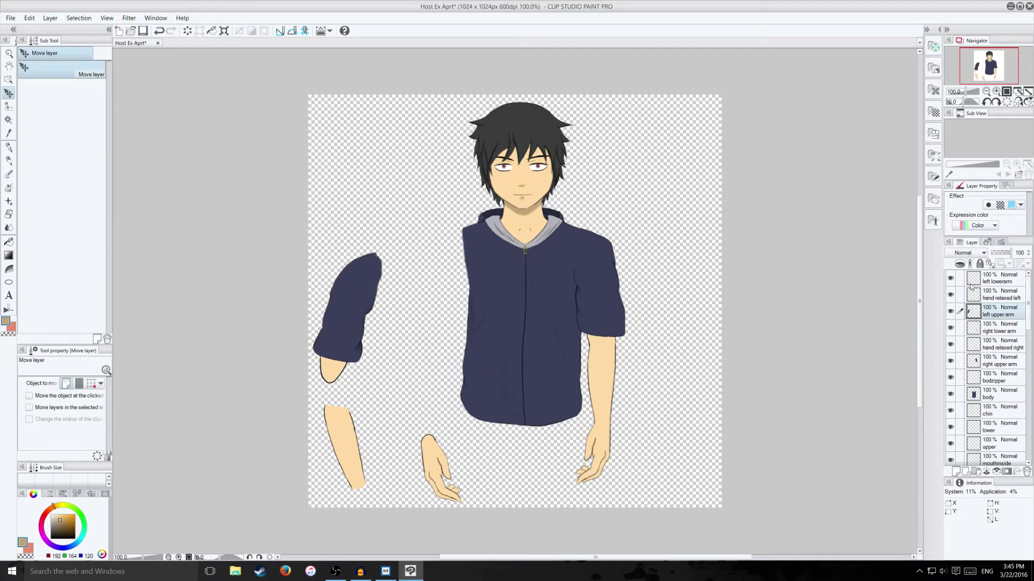
- Move the right arm's three pieces and the zipper beside the left arm's pieces, and the body to the canvas's lower right
{"action": "left_click", "coordinate": [1010, 331]}
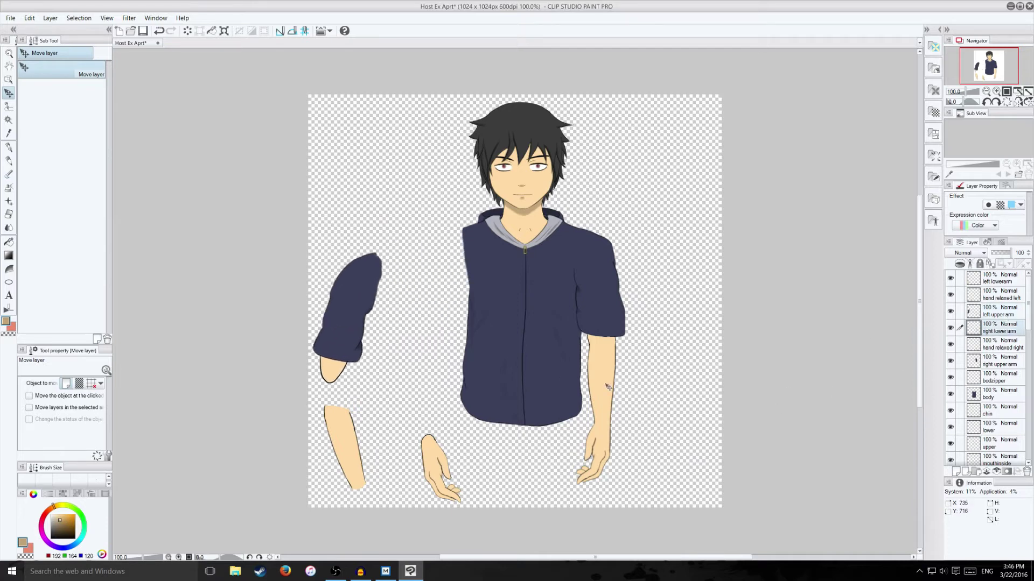
{"action": "left_click_drag", "start_coordinate": [607, 386], "coordinate": [401, 454]}
{"action": "left_click", "coordinate": [1016, 347]}
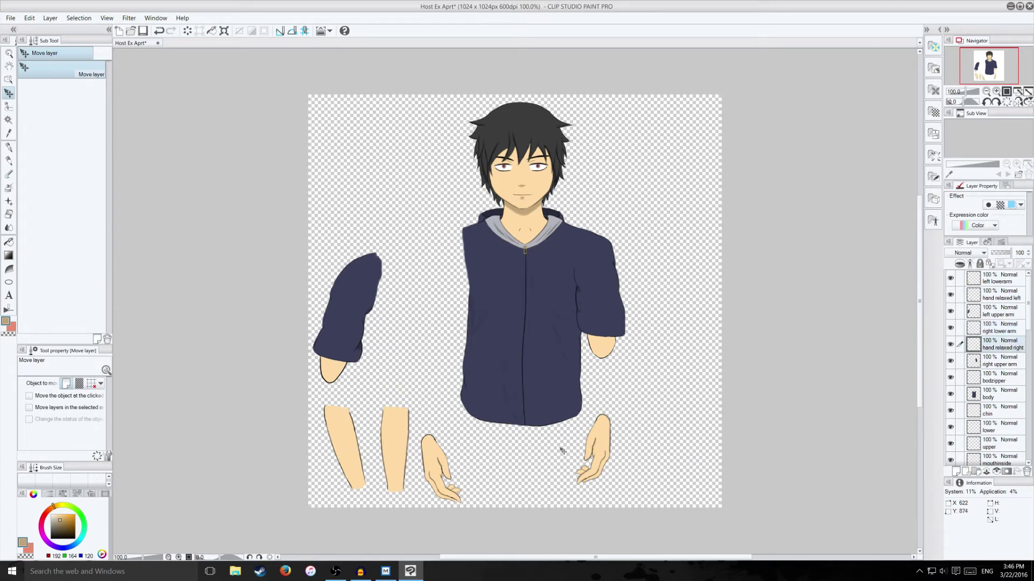
{"action": "left_click_drag", "start_coordinate": [589, 451], "coordinate": [489, 471]}
{"action": "left_click", "coordinate": [1013, 365]}
{"action": "left_click_drag", "start_coordinate": [619, 292], "coordinate": [439, 318]}
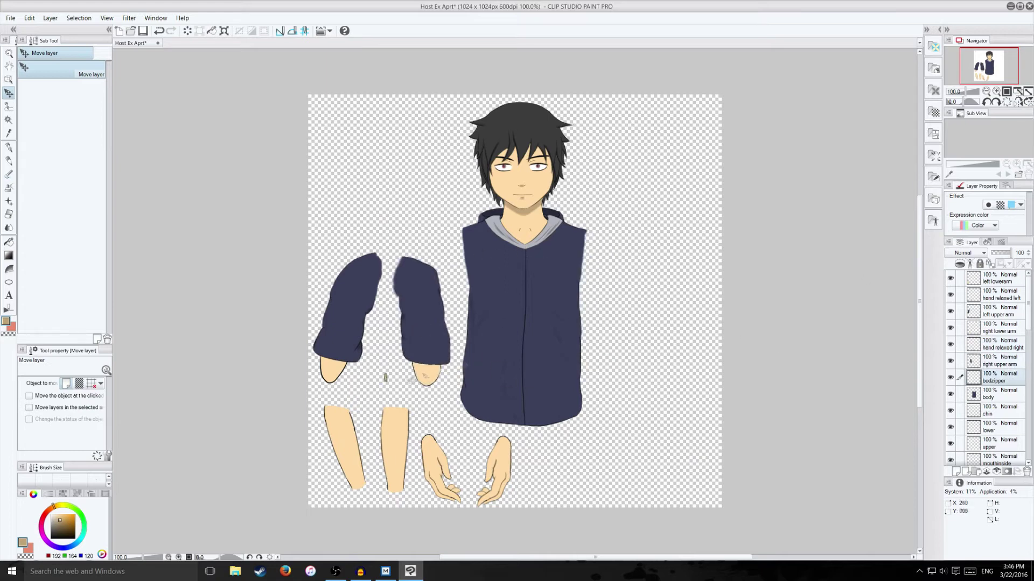
{"action": "left_click", "coordinate": [991, 396]}
{"action": "left_click_drag", "start_coordinate": [532, 309], "coordinate": [646, 386]}
- Move the chin, lower, upper and mouthinside layers off the face, stacking them separately on the empty canvas right of the head
{"action": "scroll", "coordinate": [990, 403], "scroll_direction": "down", "scroll_amount": 3}
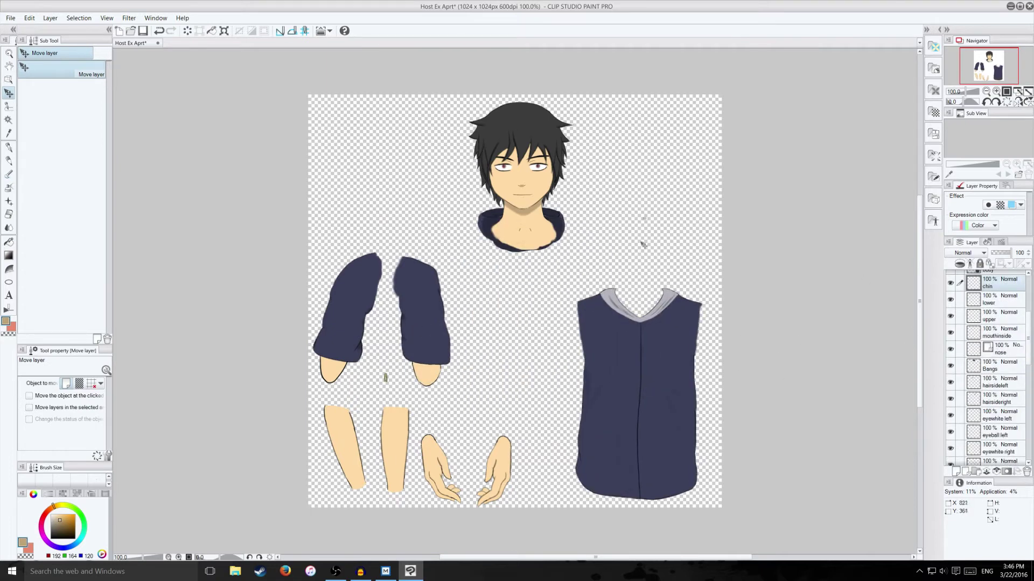
{"action": "left_click", "coordinate": [1001, 301]}
{"action": "left_click_drag", "start_coordinate": [530, 203], "coordinate": [650, 211]}
{"action": "left_click", "coordinate": [1002, 316]}
{"action": "left_click_drag", "start_coordinate": [521, 195], "coordinate": [643, 192]}
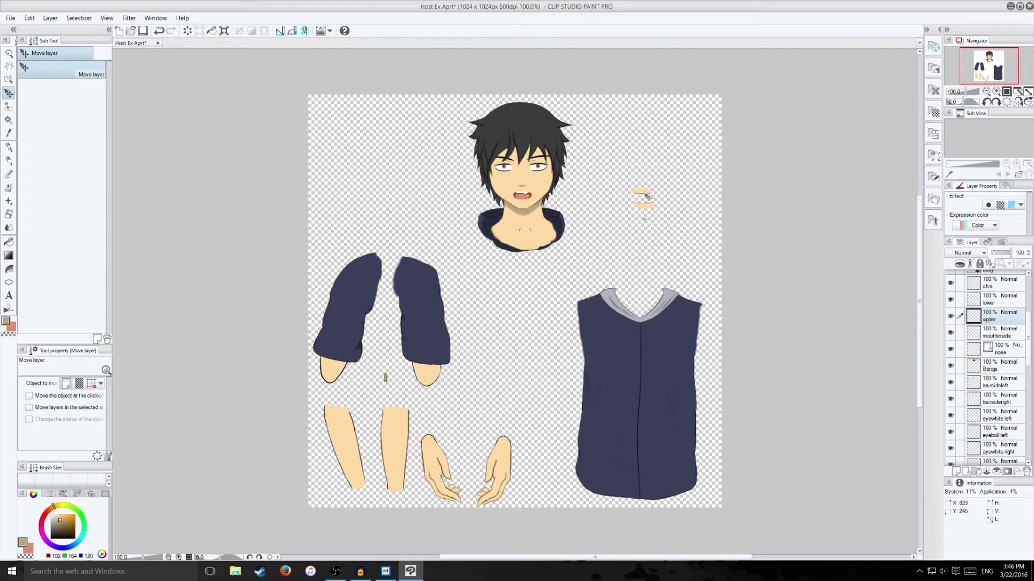
{"action": "left_click", "coordinate": [1001, 332]}
{"action": "left_click_drag", "start_coordinate": [521, 197], "coordinate": [648, 163]}
- Move the Bangs, hairsideleft and hairsideright layers off the head onto the empty canvas to its left
{"action": "left_click", "coordinate": [1001, 349]}
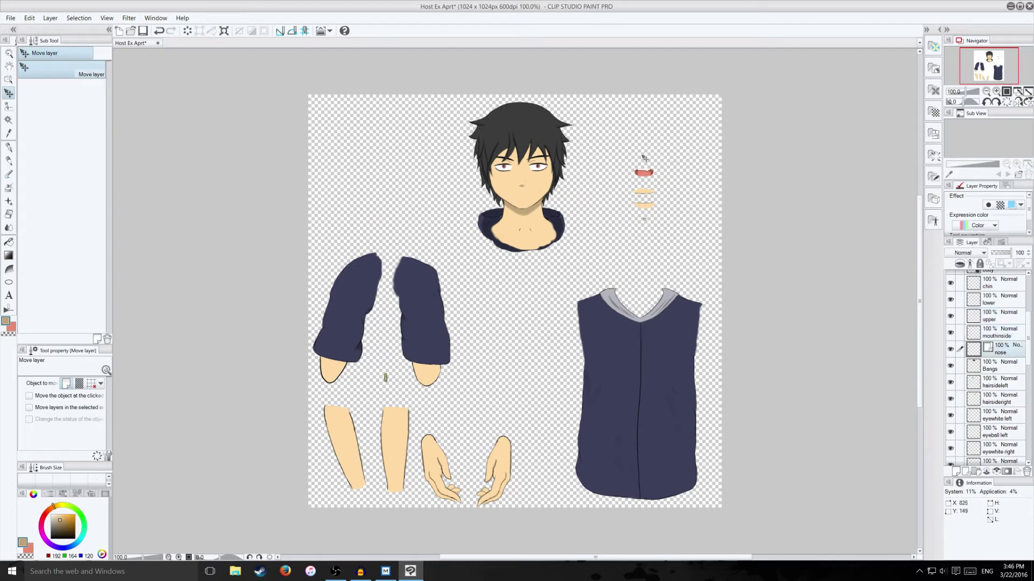
{"action": "left_click", "coordinate": [1001, 366]}
{"action": "left_click_drag", "start_coordinate": [520, 151], "coordinate": [379, 150]}
{"action": "left_click", "coordinate": [1001, 382]}
{"action": "left_click_drag", "start_coordinate": [484, 178], "coordinate": [345, 207]}
{"action": "left_click", "coordinate": [1001, 399]}
{"action": "left_click_drag", "start_coordinate": [559, 166], "coordinate": [419, 210]}
{"action": "left_click", "coordinate": [959, 382]}
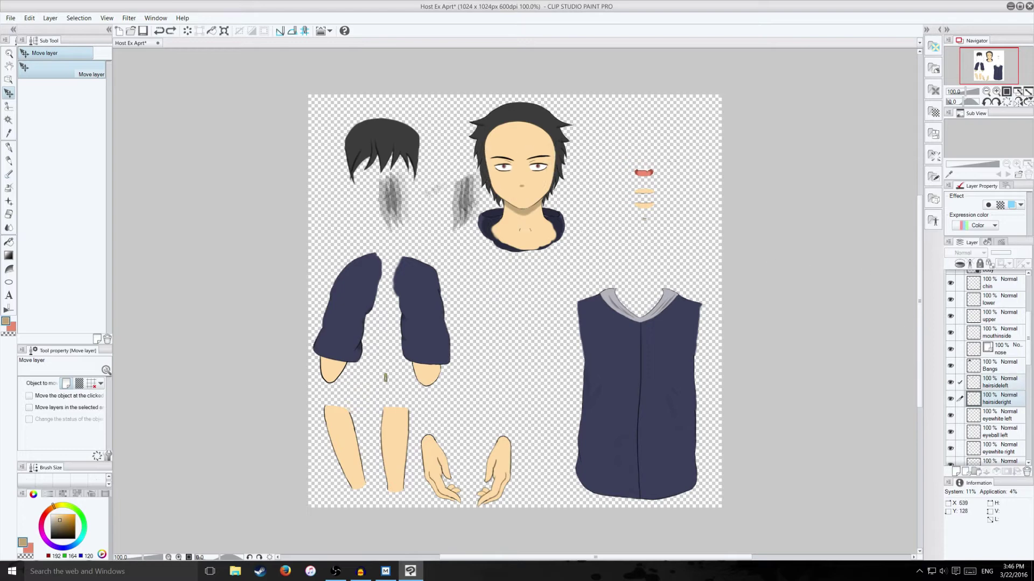
- Move the eyewhite and eyeball layers of both eyes onto the empty canvas right of the head, above the mouth pieces
{"action": "left_click", "coordinate": [1001, 415]}
{"action": "left_click", "coordinate": [1007, 436], "text": "ctrl"}
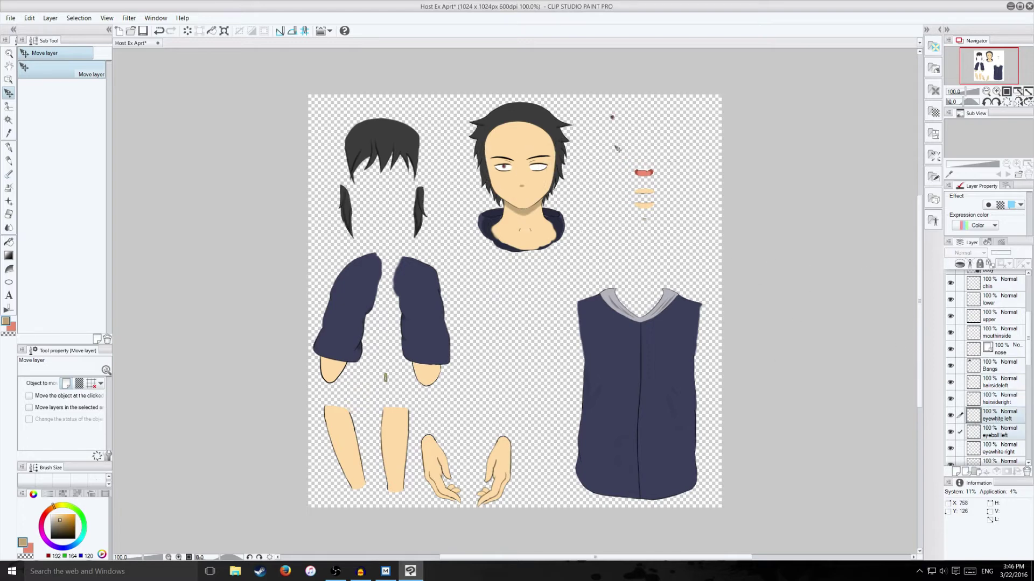
{"action": "left_click_drag", "start_coordinate": [544, 197], "coordinate": [617, 150]}
{"action": "scroll", "coordinate": [1002, 404], "scroll_direction": "down", "scroll_amount": 3}
{"action": "left_click", "coordinate": [1002, 394]}
{"action": "left_click", "coordinate": [1001, 414], "text": "ctrl"}
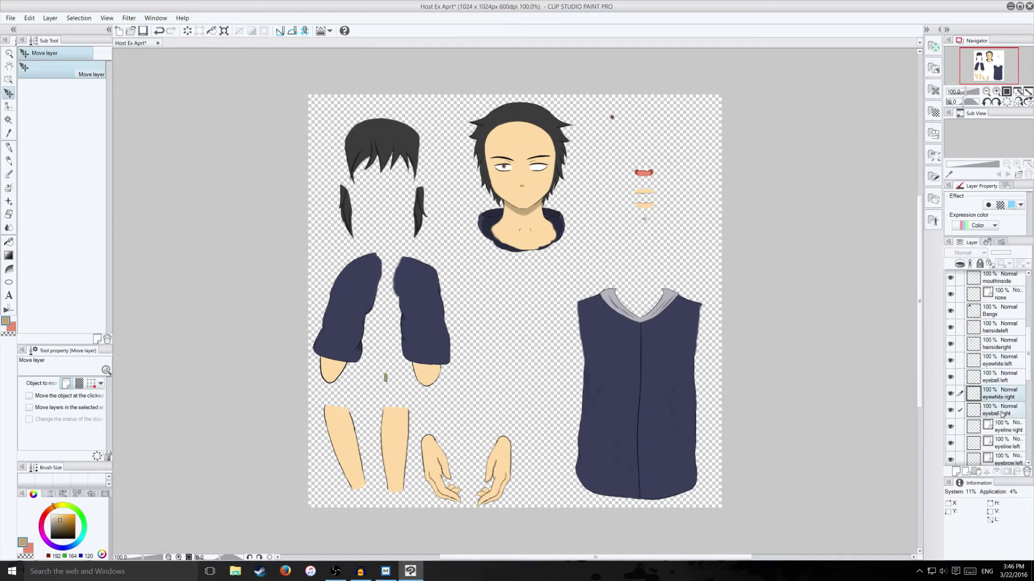
{"action": "left_click", "coordinate": [1001, 362], "text": "ctrl"}
{"action": "left_click", "coordinate": [1001, 378], "text": "ctrl"}
{"action": "key", "text": "ctrl+t"}
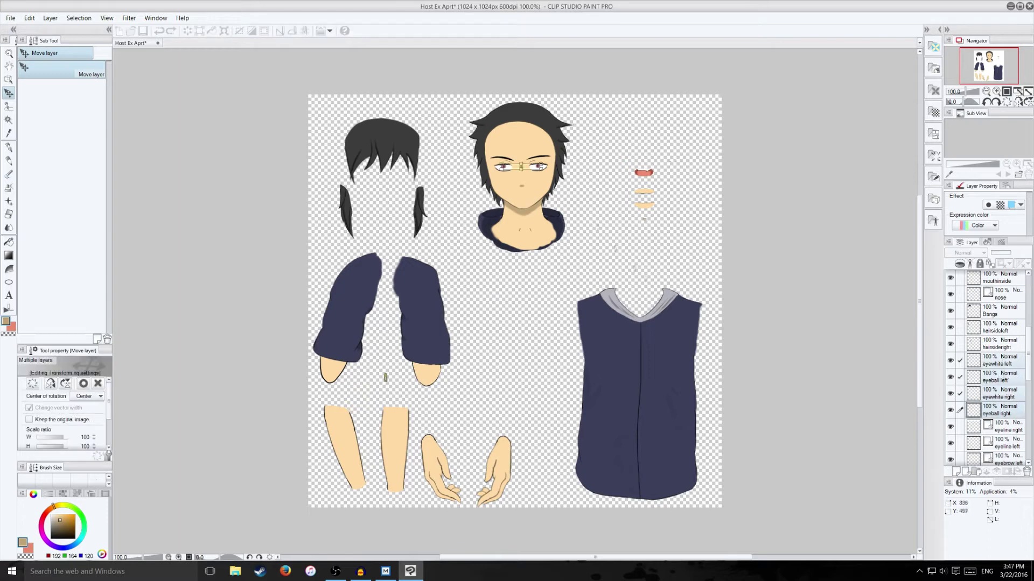
{"action": "left_click_drag", "start_coordinate": [541, 168], "coordinate": [663, 130]}
{"action": "left_click", "coordinate": [516, 211]}
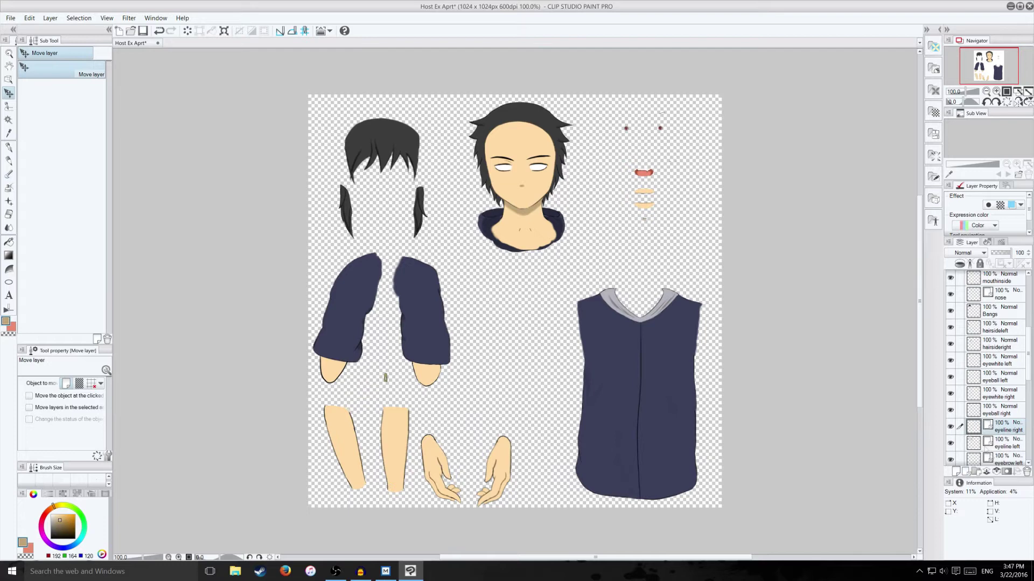
- Move the eyebrow left and eyebrow right layers off the face, placing them above the separated eyeballs
{"action": "left_click", "coordinate": [1001, 458]}
{"action": "left_click_drag", "start_coordinate": [712, 300], "coordinate": [837, 253]}
{"action": "scroll", "coordinate": [996, 420], "scroll_direction": "down", "scroll_amount": 2}
{"action": "left_click", "coordinate": [1002, 441]}
{"action": "left_click_drag", "start_coordinate": [536, 150], "coordinate": [663, 99]}
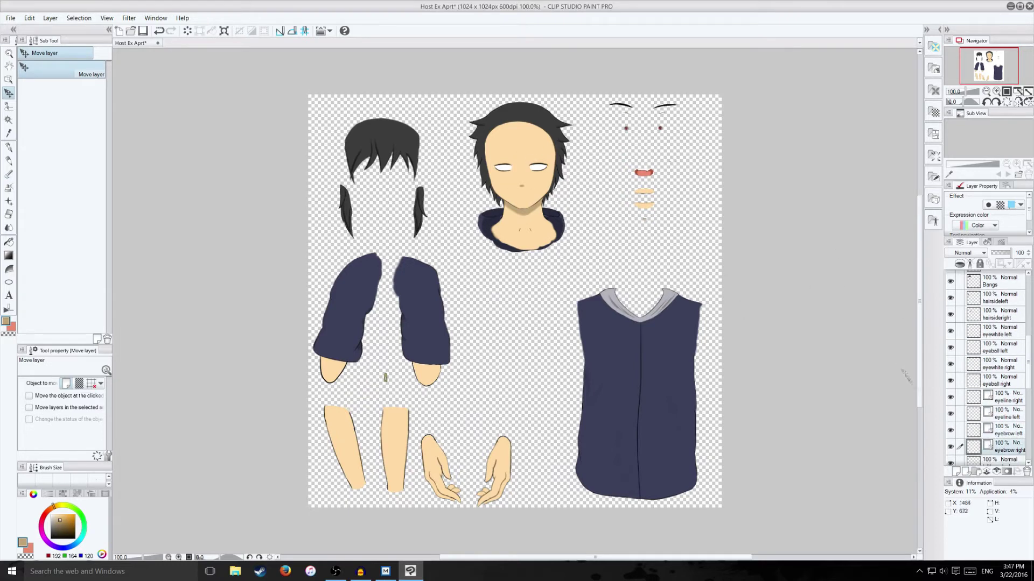
- Move the leftlowerlash, leftupperlash, rightlowerlash and rightupperlash layers off the face, placing each pair below its eyeball
{"action": "scroll", "coordinate": [996, 377], "scroll_direction": "down", "scroll_amount": 3}
{"action": "left_click", "coordinate": [999, 408]}
{"action": "left_click_drag", "start_coordinate": [584, 159], "coordinate": [624, 152]}
{"action": "left_click", "coordinate": [1003, 425]}
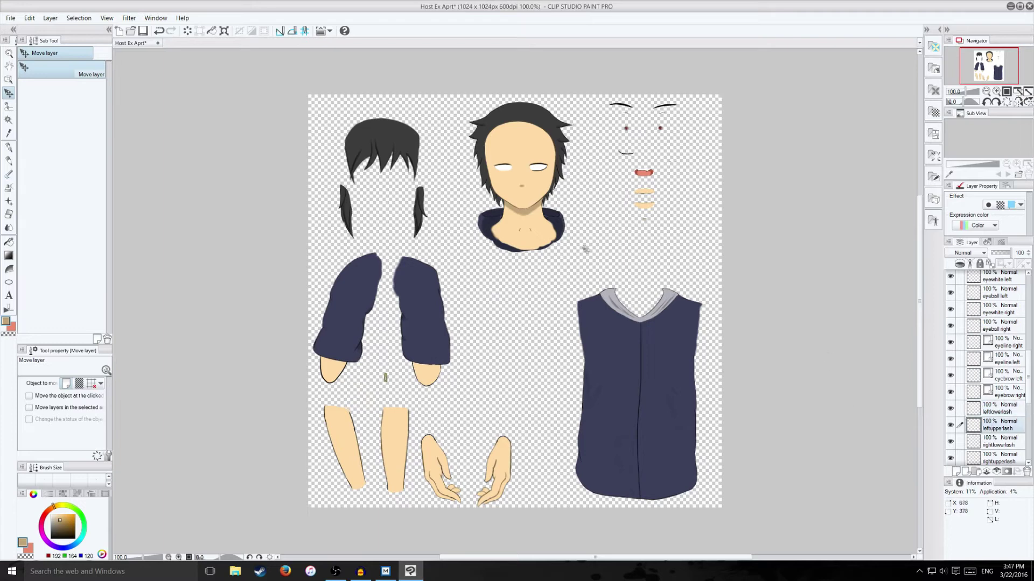
{"action": "left_click_drag", "start_coordinate": [813, 431], "coordinate": [935, 407]}
{"action": "left_click", "coordinate": [999, 441]}
{"action": "left_click_drag", "start_coordinate": [538, 172], "coordinate": [661, 156]}
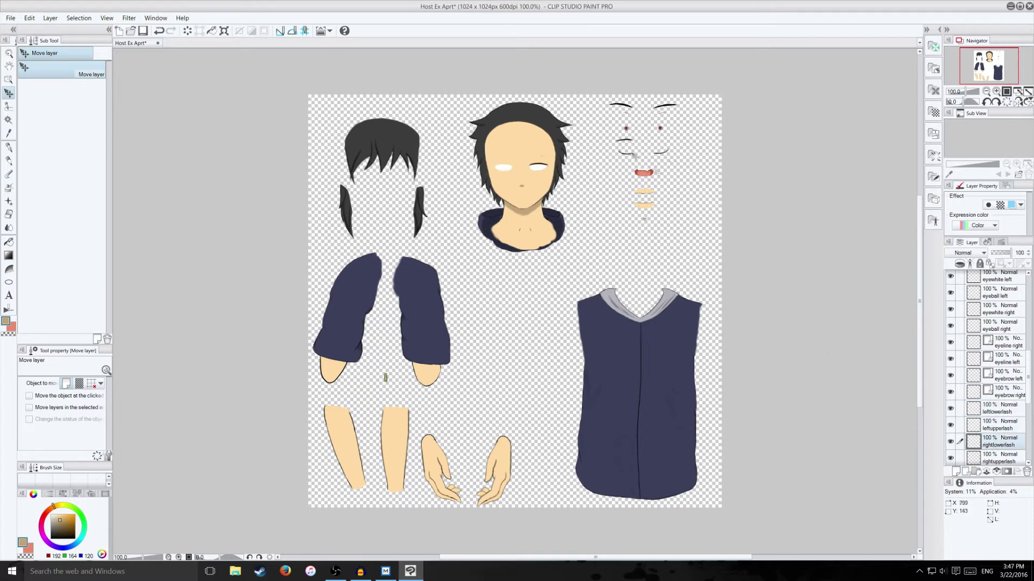
{"action": "scroll", "coordinate": [996, 377], "scroll_direction": "down", "scroll_amount": 1}
{"action": "left_click", "coordinate": [999, 431]}
{"action": "left_click_drag", "start_coordinate": [541, 174], "coordinate": [663, 148]}
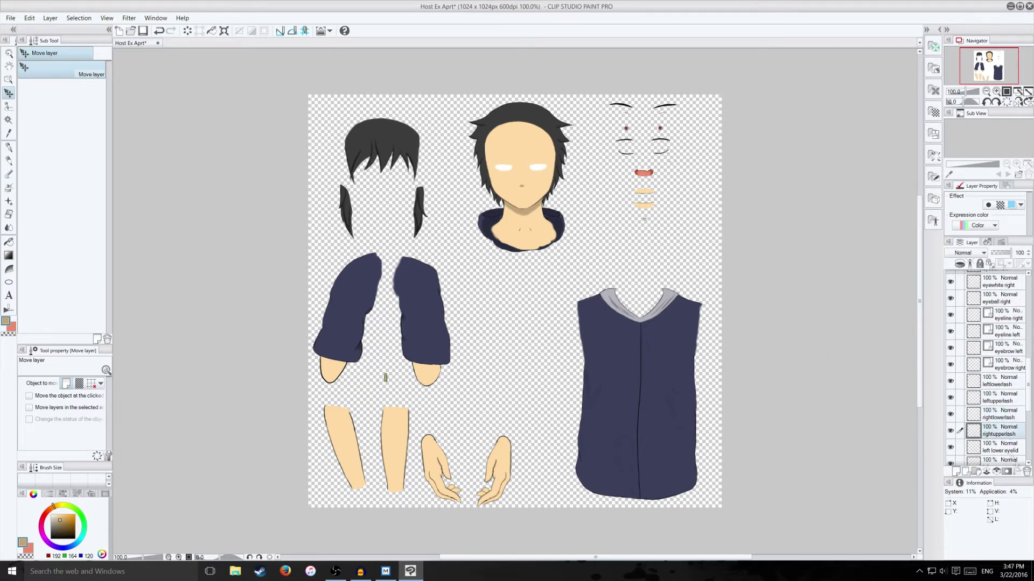
- Move the four eyelid layers and the eyerightwhite and eyewhiteleft layers to empty canvas between the head and the mouth pieces
{"action": "left_click", "coordinate": [999, 447]}
{"action": "left_click_drag", "start_coordinate": [541, 194], "coordinate": [681, 181]}
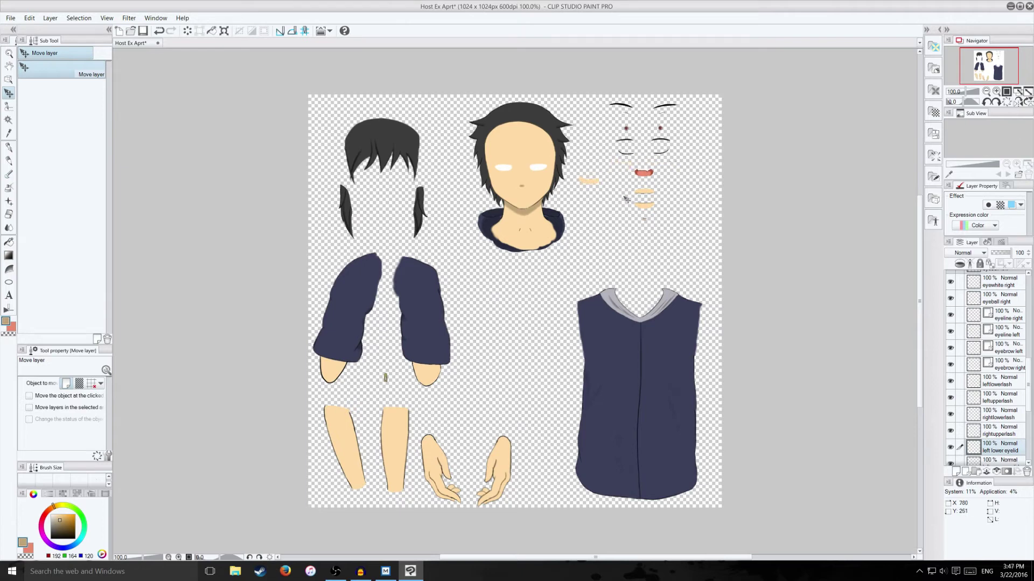
{"action": "left_click", "coordinate": [995, 462]}
{"action": "scroll", "coordinate": [996, 377], "scroll_direction": "down", "scroll_amount": 2}
{"action": "left_click", "coordinate": [1000, 406]}
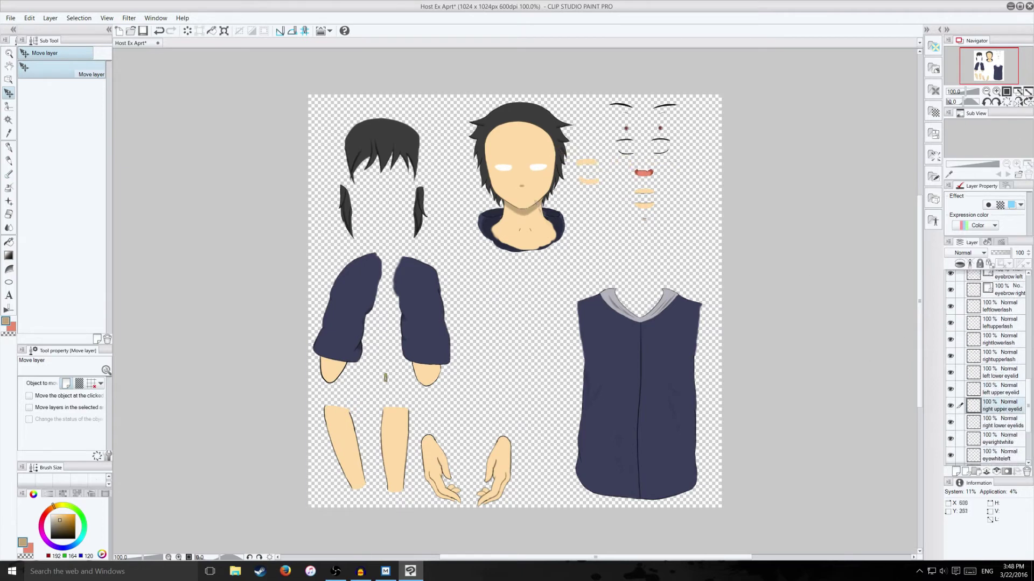
{"action": "left_click", "coordinate": [538, 168], "text": "ctrl+shift"}
{"action": "left_click_drag", "start_coordinate": [538, 168], "coordinate": [580, 222]}
{"action": "left_click_drag", "start_coordinate": [504, 167], "coordinate": [584, 207]}
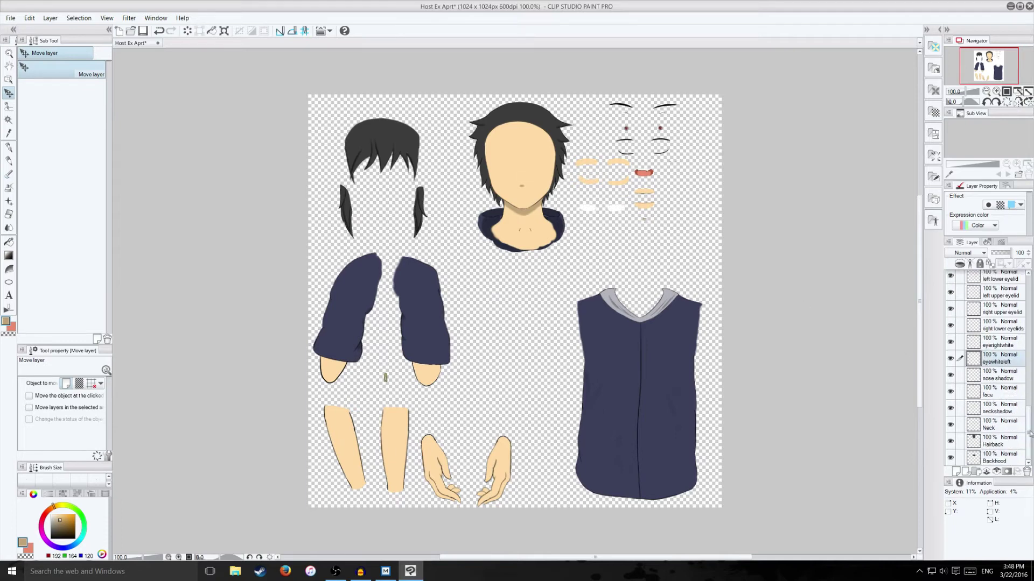
- Move the face and neckshadow layers below the head, and the Neck layer to empty canvas above the body's right shoulder
{"action": "left_click_drag", "start_coordinate": [521, 185], "coordinate": [531, 412]}
{"action": "left_click", "coordinate": [534, 210], "text": "ctrl+shift"}
{"action": "left_click", "coordinate": [521, 203], "text": "ctrl+shift"}
{"action": "left_click_drag", "start_coordinate": [521, 203], "coordinate": [665, 245]}
- Shift the Hairback layer slightly left and move the Backhood layer down and right, clear of the hair
{"action": "left_click", "coordinate": [504, 215], "text": "ctrl+shift"}
{"action": "left_click", "coordinate": [555, 177], "text": "ctrl+shift"}
{"action": "left_click_drag", "start_coordinate": [554, 178], "coordinate": [543, 180]}
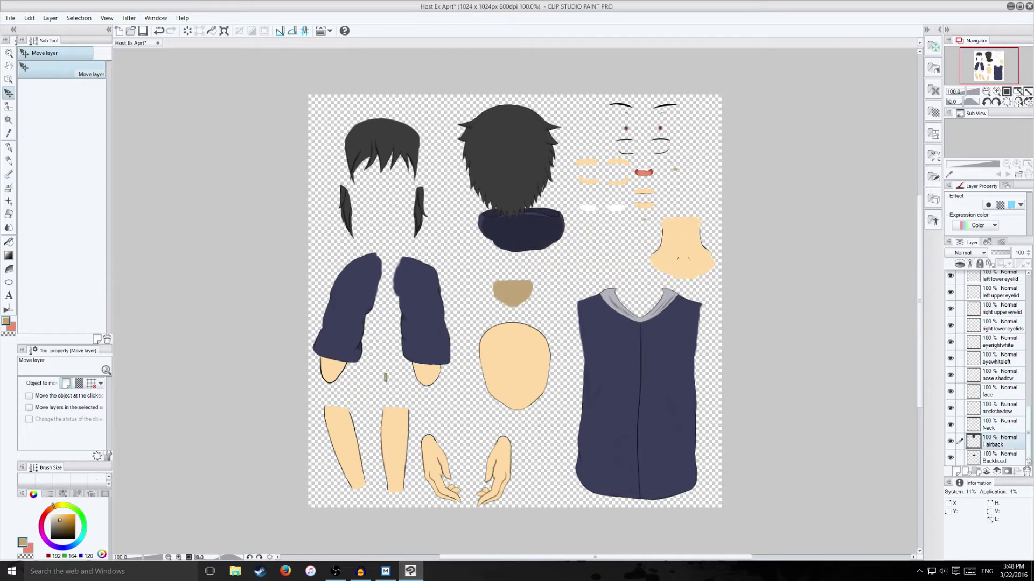
{"action": "left_click", "coordinate": [552, 238], "text": "ctrl+shift"}
{"action": "left_click_drag", "start_coordinate": [552, 237], "coordinate": [602, 260]}
- Shift the four eyelid layers together slightly left and down, away from the mouth pieces
{"action": "left_click", "coordinate": [598, 206], "text": "ctrl+shift"}
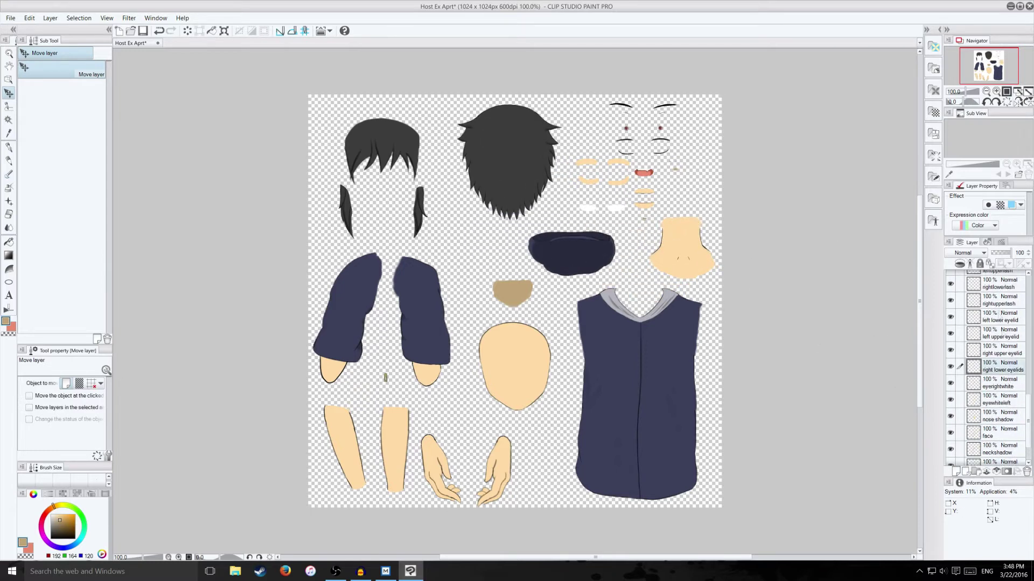
{"action": "left_click_drag", "start_coordinate": [688, 160], "coordinate": [676, 166]}
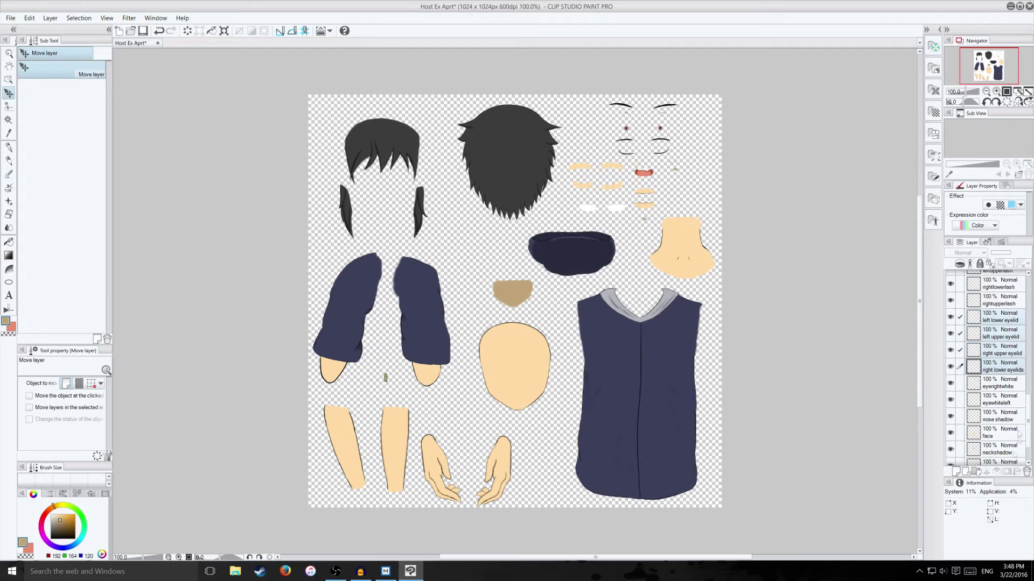
{"action": "scroll", "coordinate": [996, 436], "scroll_direction": "down", "scroll_amount": 2}
{"action": "left_click", "coordinate": [996, 457]}
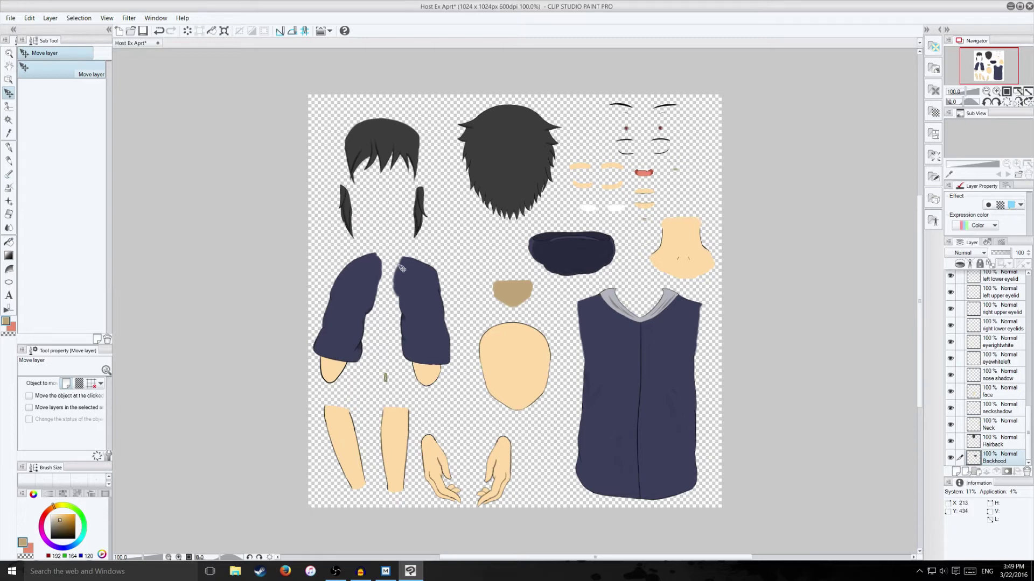
{"action": "left_click", "coordinate": [11, 18]}
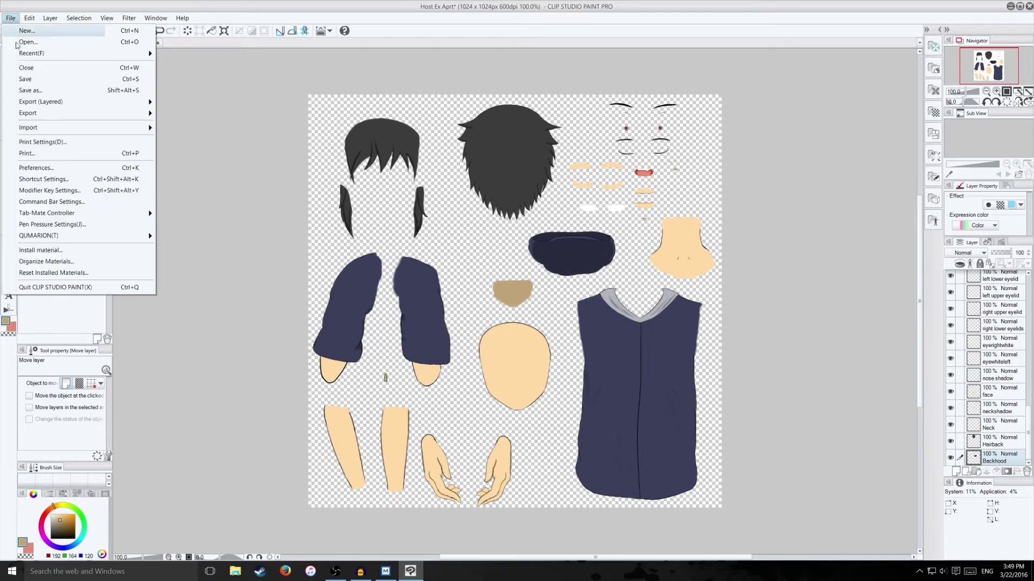
{"action": "left_click", "coordinate": [34, 81]}
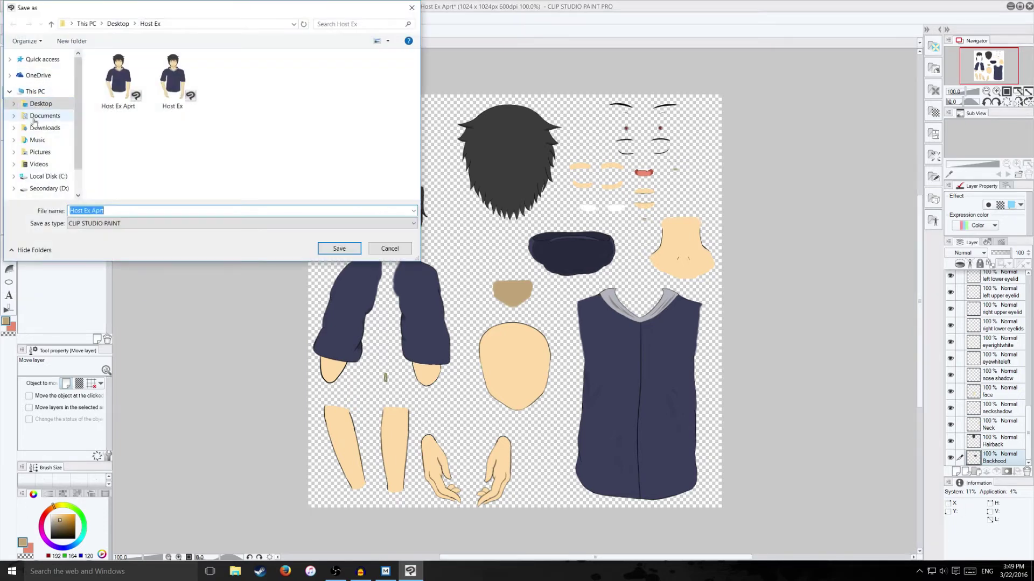
{"action": "left_click", "coordinate": [390, 248]}
- Save the spread-out document and save a PNG copy named Host Ex Aprt in the desktop's Host Ex folder
{"action": "left_click", "coordinate": [18, 19]}
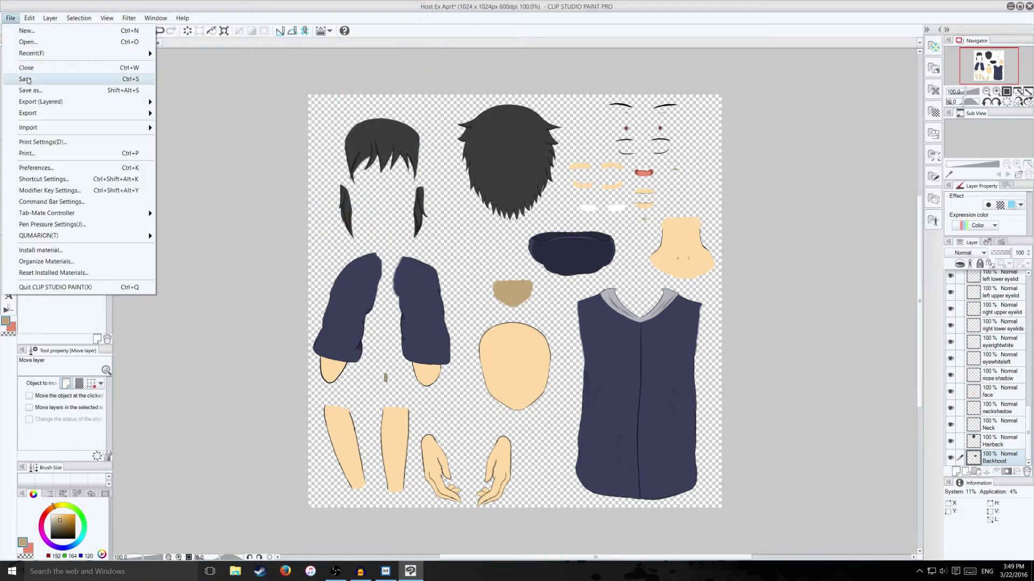
{"action": "left_click", "coordinate": [33, 73]}
{"action": "left_click", "coordinate": [11, 18]}
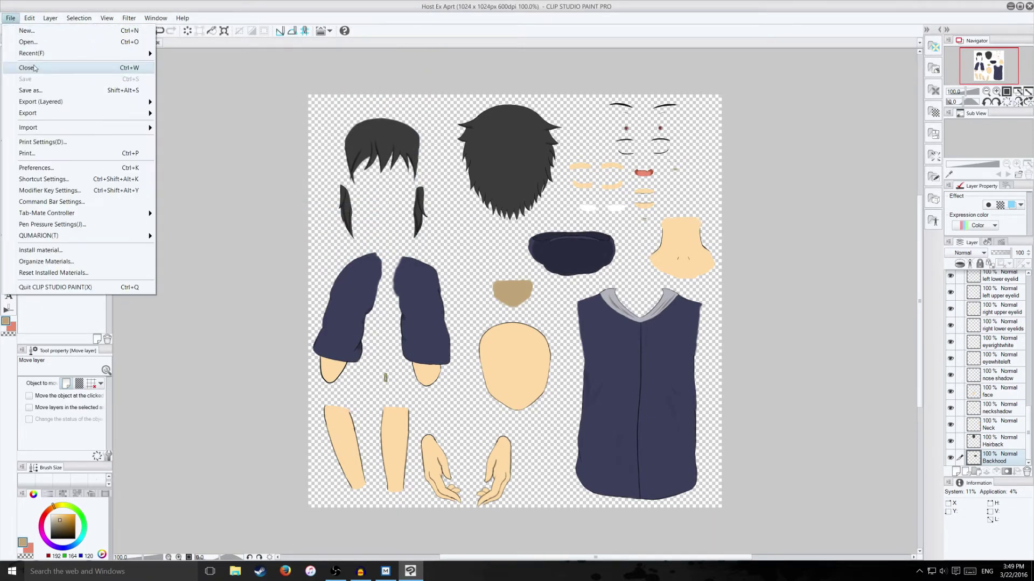
{"action": "left_click", "coordinate": [32, 87]}
{"action": "left_click", "coordinate": [266, 224]}
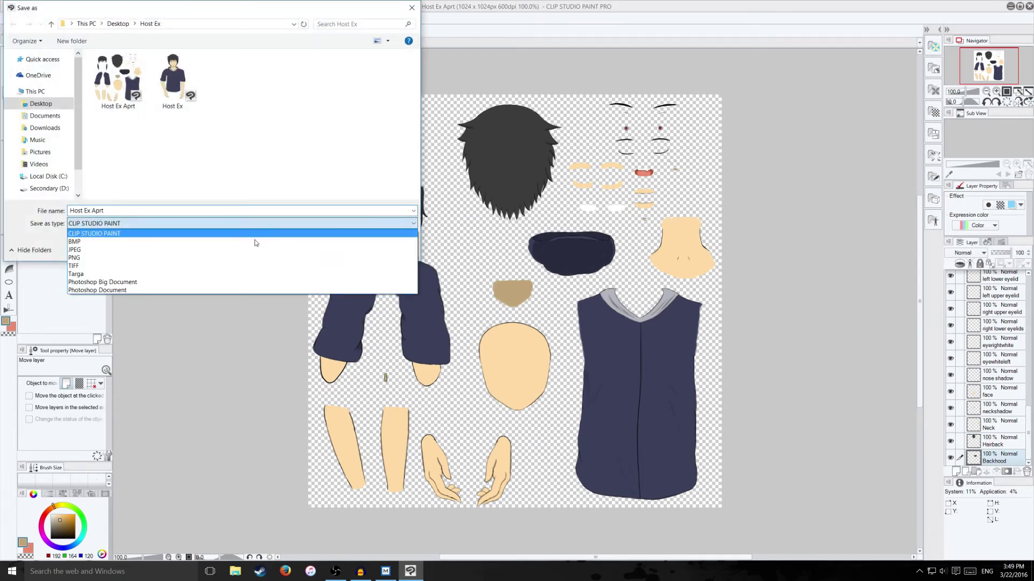
{"action": "left_click", "coordinate": [214, 259]}
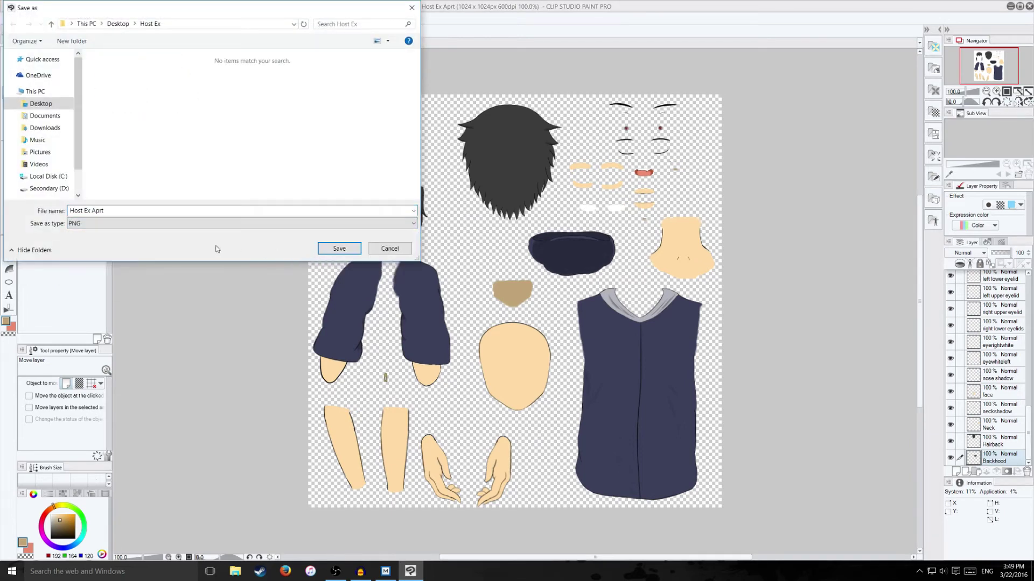
{"action": "left_click", "coordinate": [56, 107]}
{"action": "double_click", "coordinate": [115, 81]}
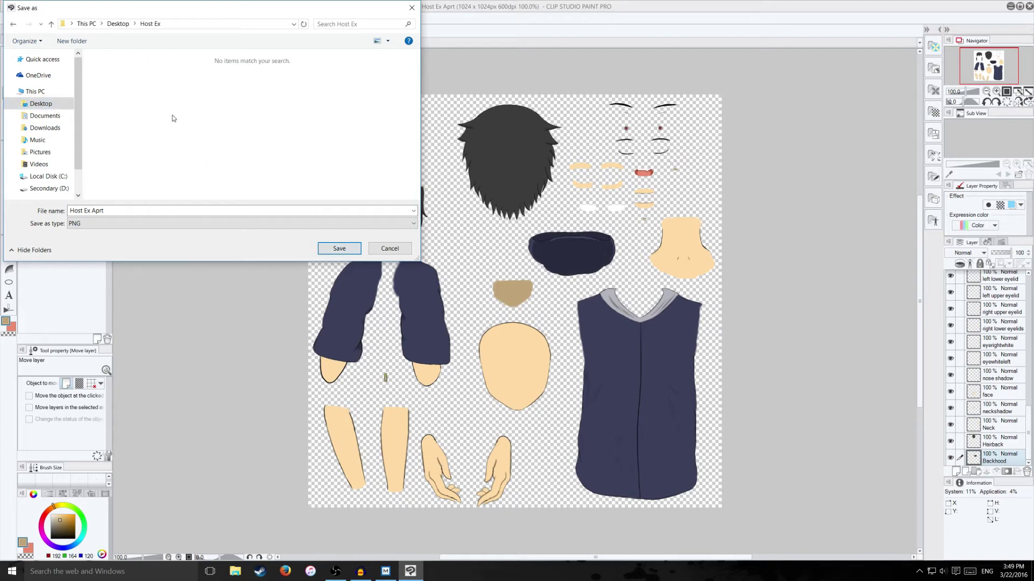
{"action": "left_click", "coordinate": [338, 249]}
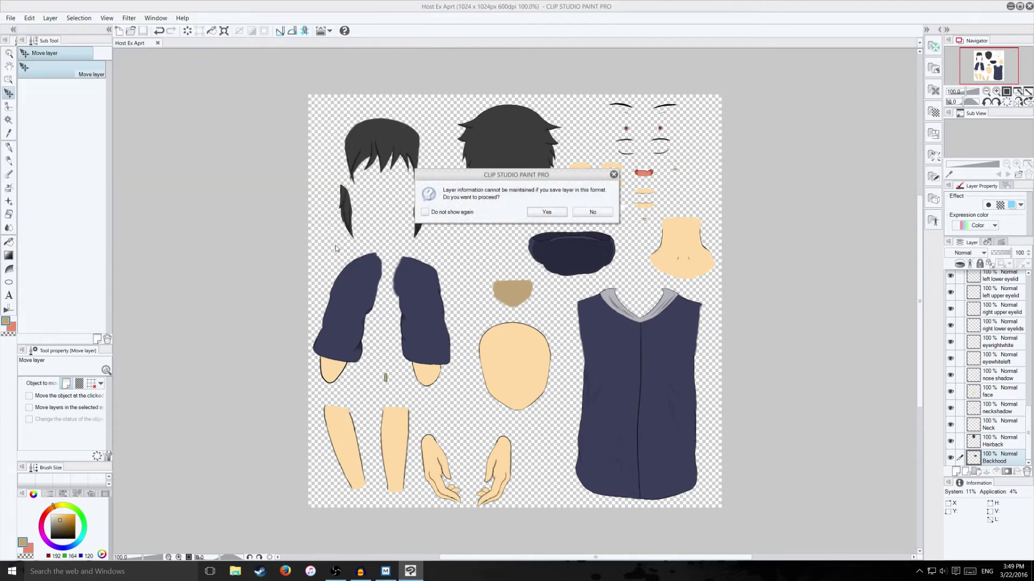
{"action": "left_click", "coordinate": [564, 212]}
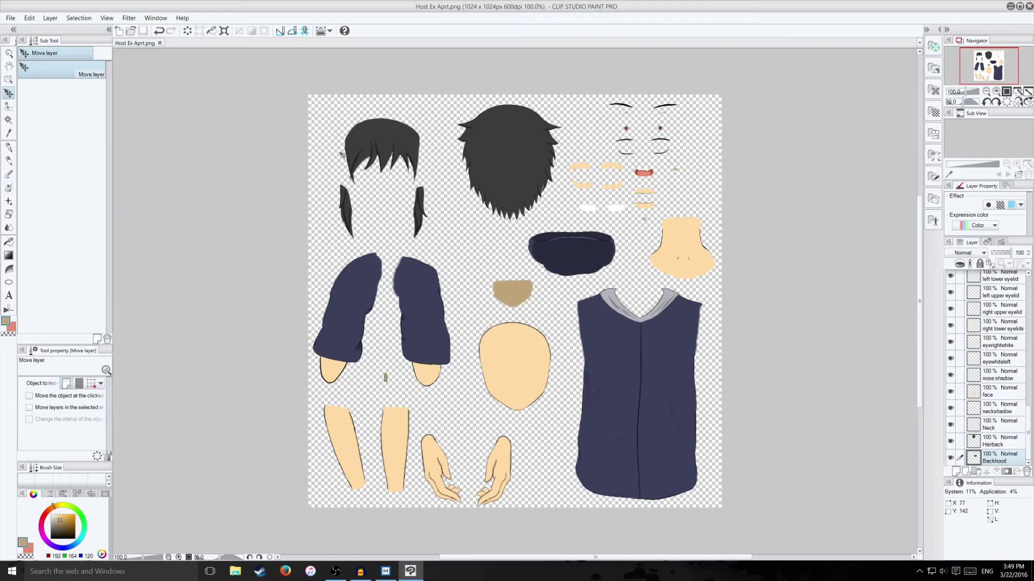
- Switch to Live2D Modeler by launching it from the desktop and start it as the FREE version
{"action": "left_click", "coordinate": [1011, 6]}
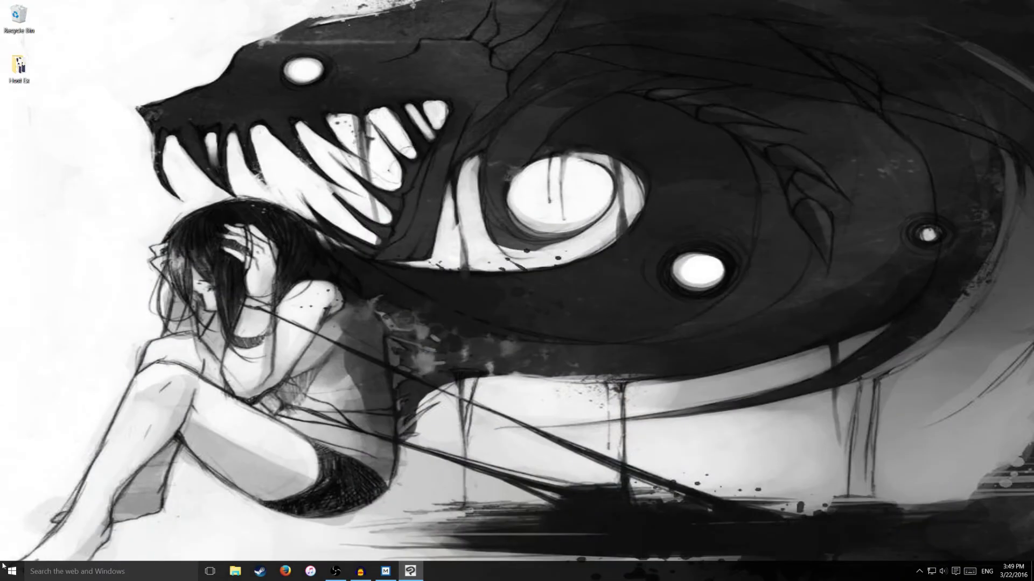
{"action": "key", "text": "super"}
{"action": "left_click", "coordinate": [211, 323]}
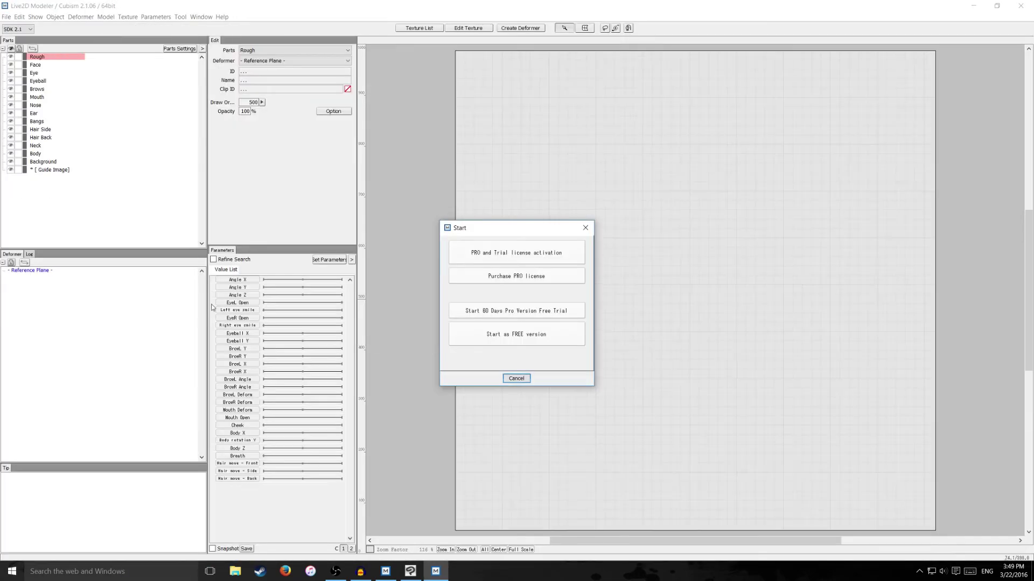
{"action": "left_click", "coordinate": [500, 336]}
{"action": "left_click", "coordinate": [523, 305]}
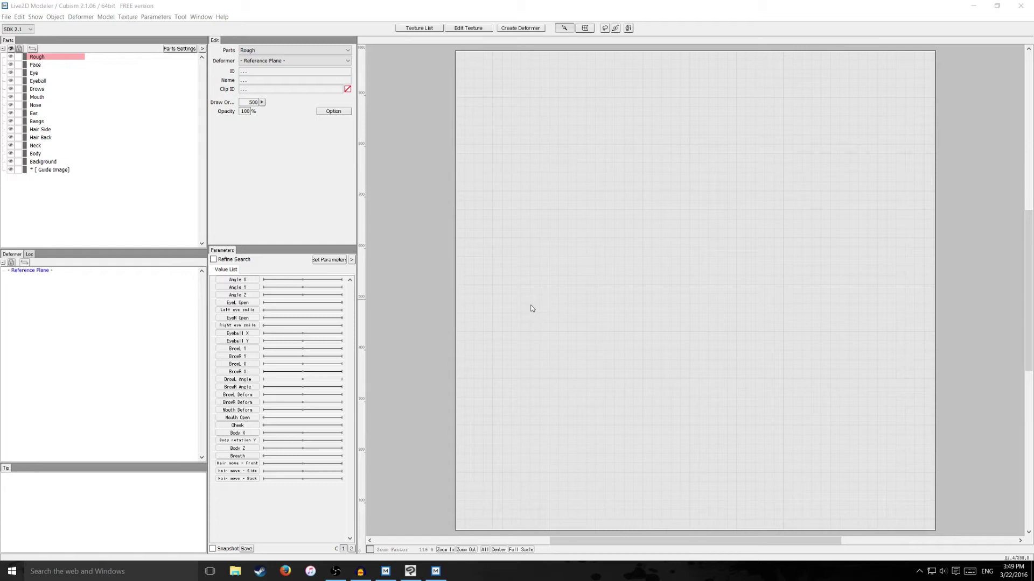
{"action": "left_click", "coordinate": [542, 313]}
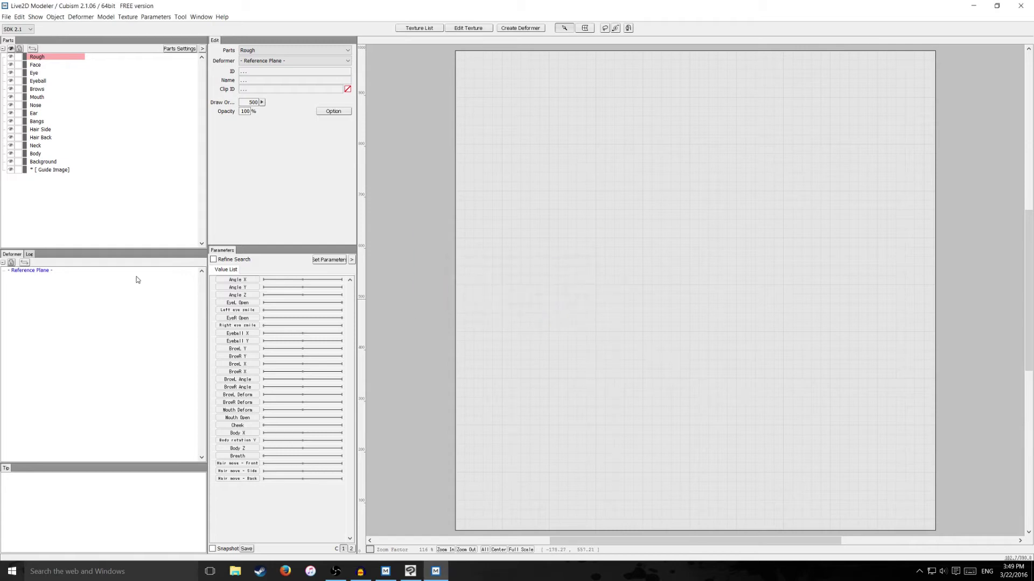
- Open Host Ex Aprt.png from the Host Ex folder as a texture and accept its polygon editor without adding points
{"action": "left_click", "coordinate": [7, 17]}
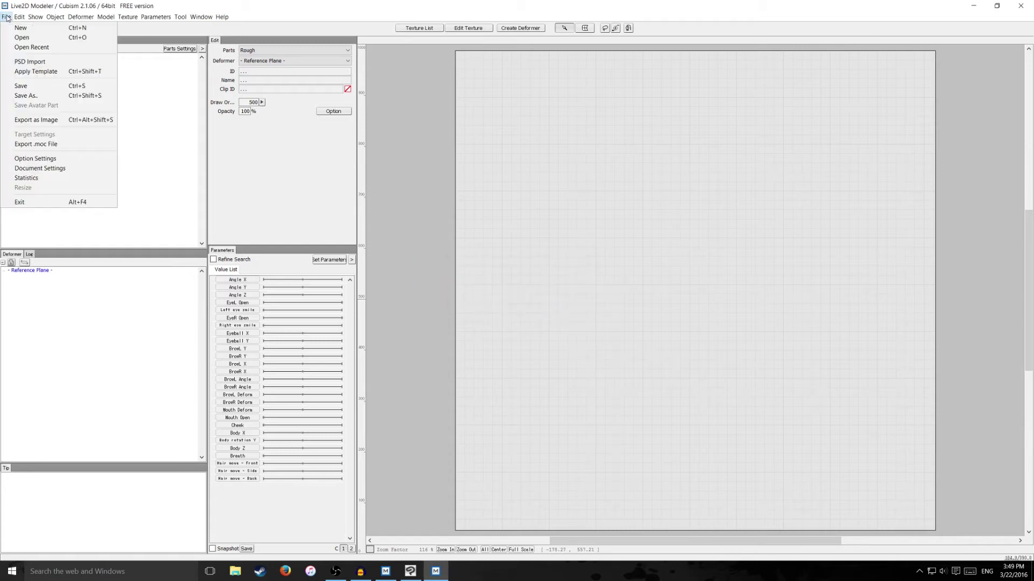
{"action": "left_click", "coordinate": [16, 37]}
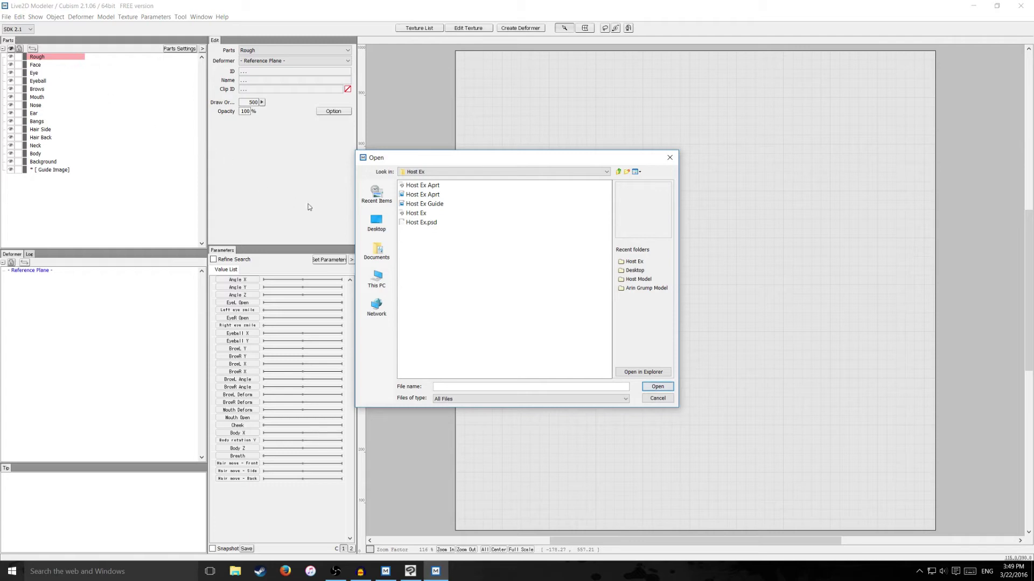
{"action": "left_click", "coordinate": [430, 197]}
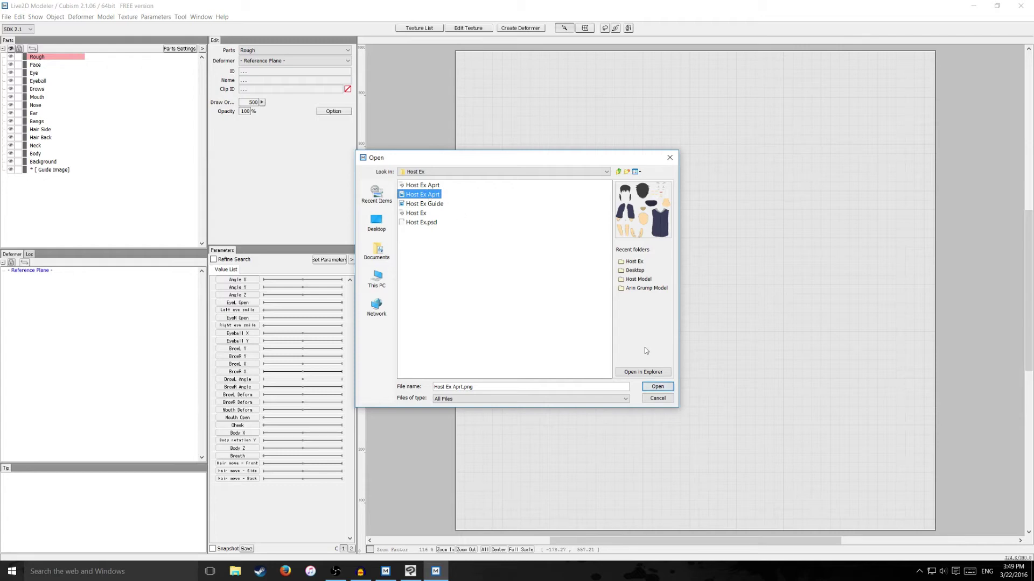
{"action": "left_click", "coordinate": [654, 388]}
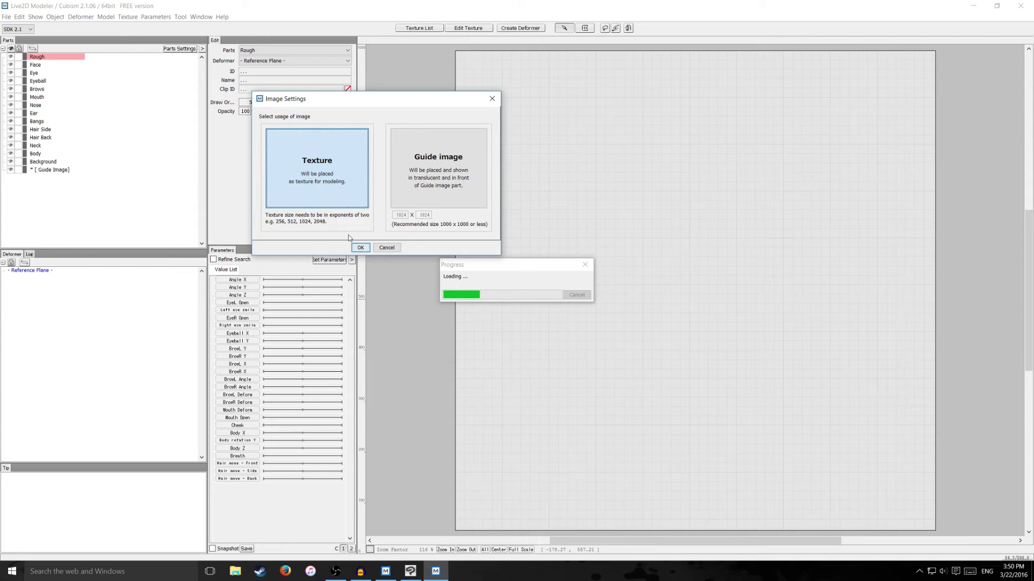
{"action": "left_click", "coordinate": [361, 248]}
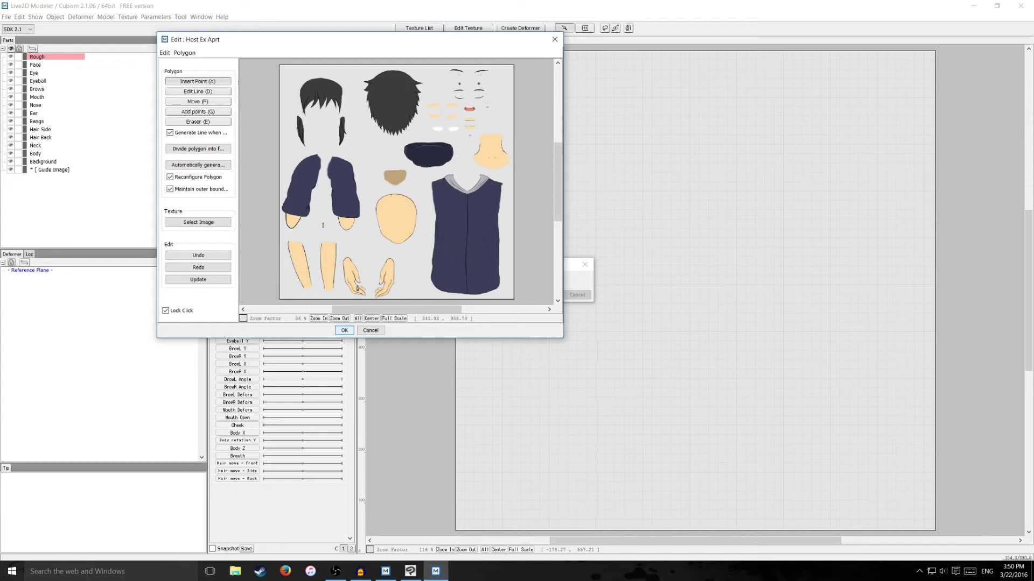
{"action": "left_click", "coordinate": [348, 332]}
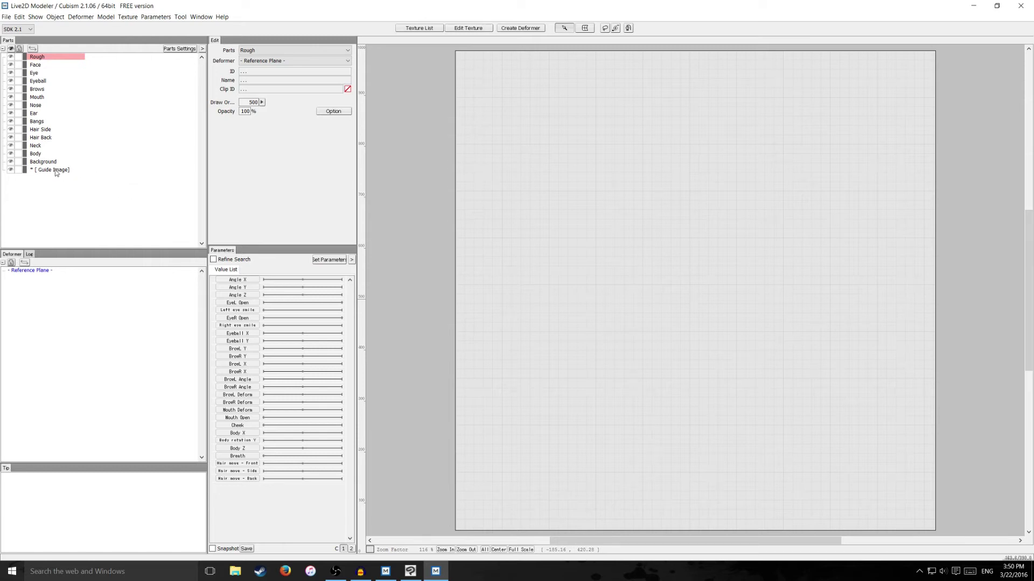
- Open Host Ex Guide.jpg from the Host Ex folder and place it as a guide image
{"action": "left_click", "coordinate": [7, 19]}
{"action": "left_click", "coordinate": [21, 39]}
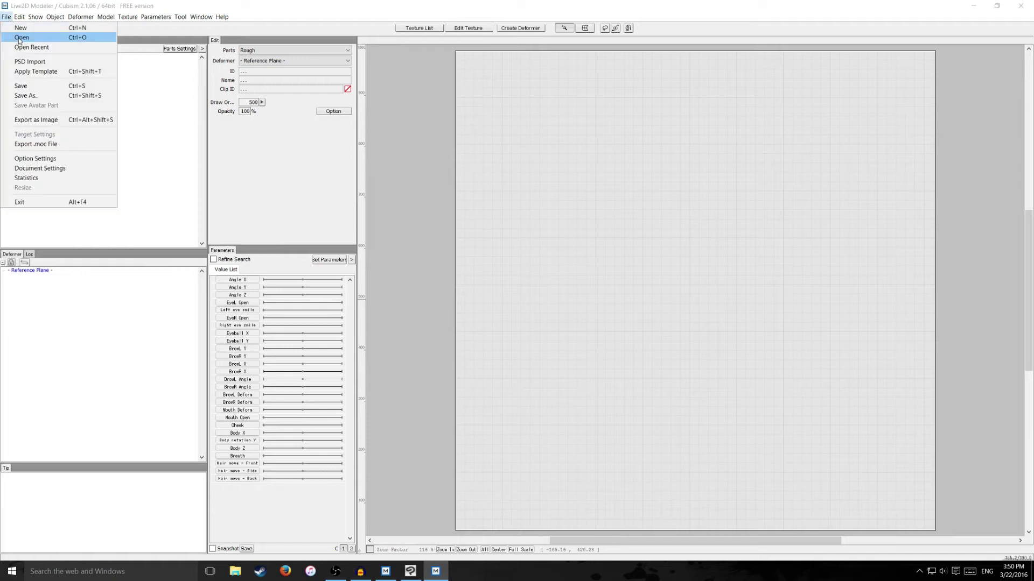
{"action": "left_click", "coordinate": [431, 204]}
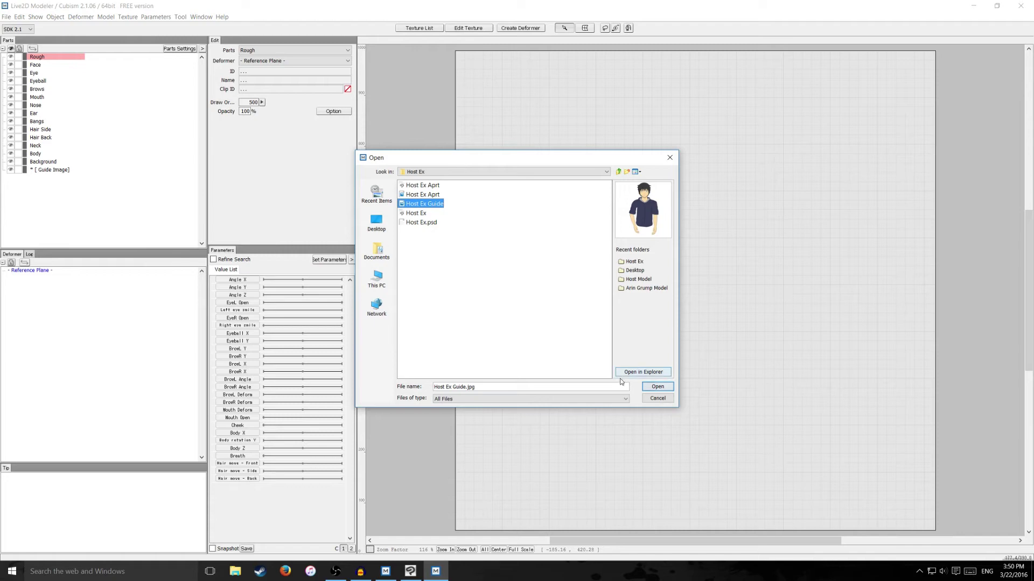
{"action": "left_click", "coordinate": [656, 387]}
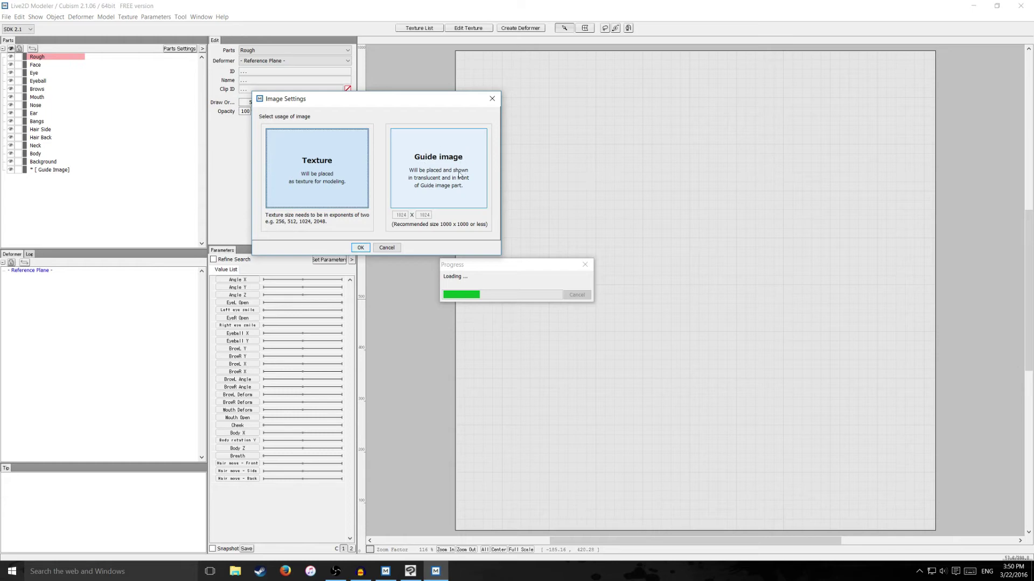
{"action": "left_click", "coordinate": [452, 185]}
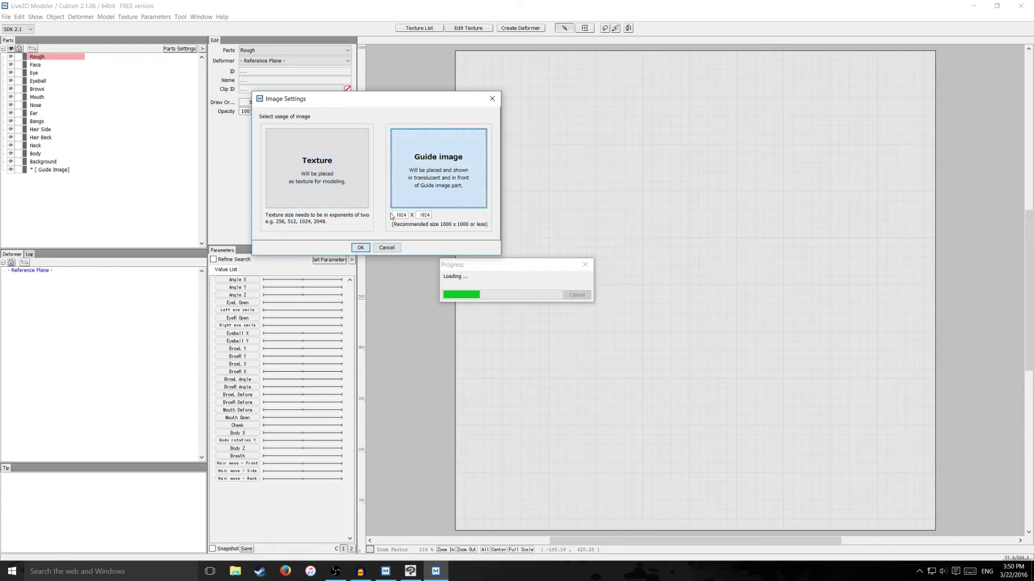
{"action": "left_click", "coordinate": [361, 248]}
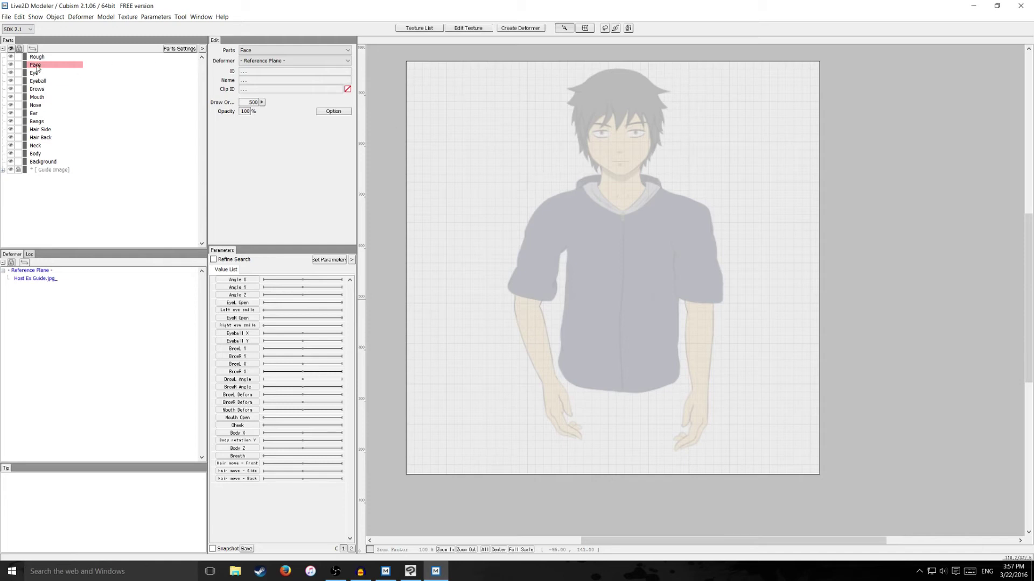
- Open the Host Ex Aprt texture in the polygon editor for the Face part
{"action": "left_click", "coordinate": [419, 29]}
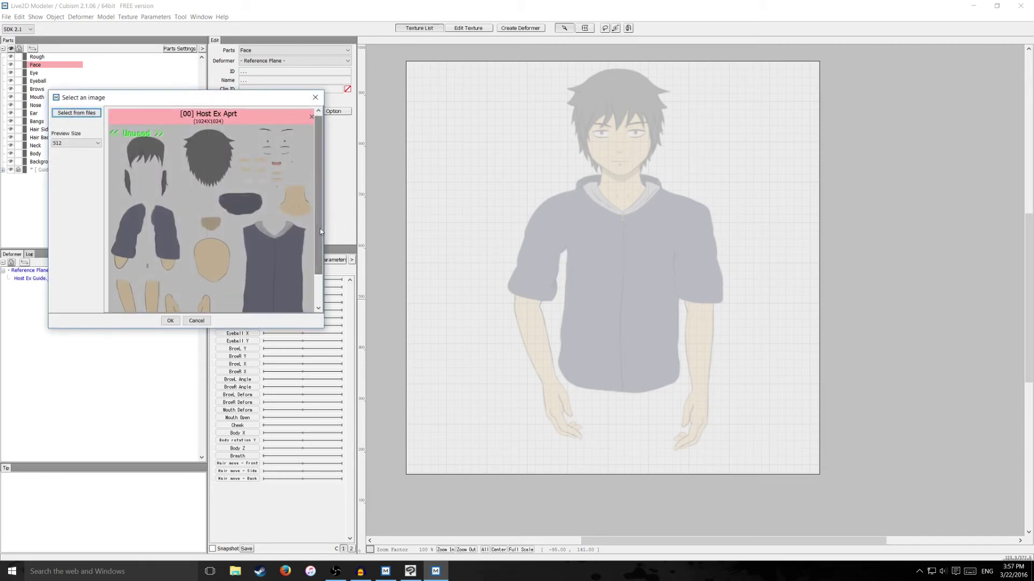
{"action": "scroll", "coordinate": [320, 229], "scroll_direction": "down", "scroll_amount": 2}
{"action": "double_click", "coordinate": [201, 202]}
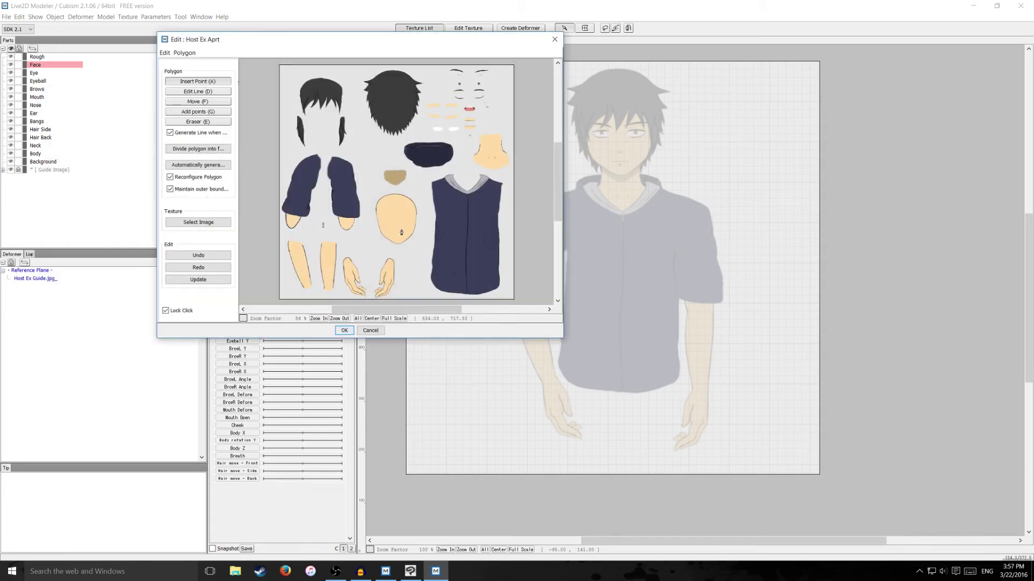
{"action": "scroll", "coordinate": [402, 231], "scroll_direction": "up", "scroll_amount": 3}
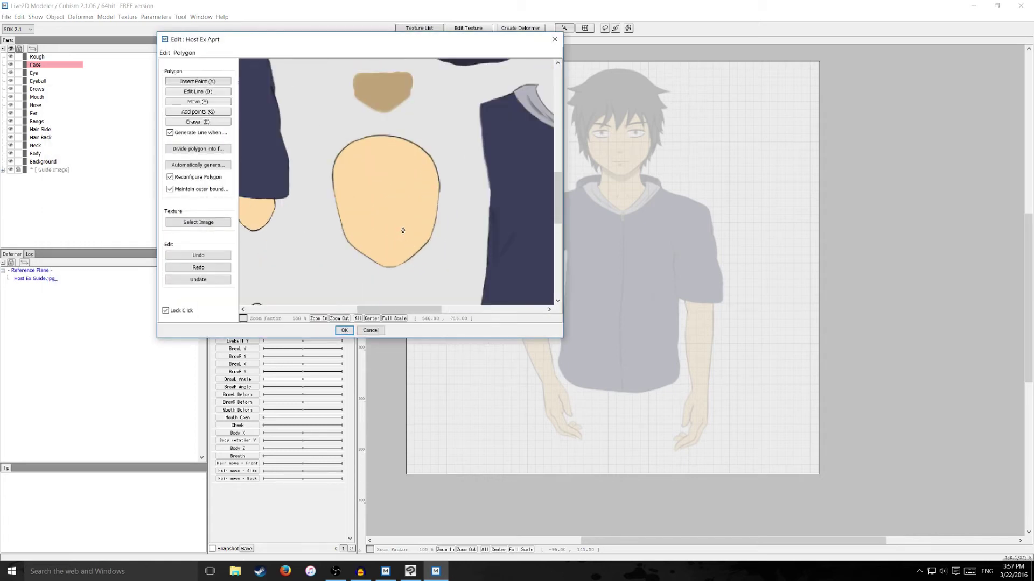
- Outline the bare face shape with a closed ring of polygon points placed just outside its edge
{"action": "left_click", "coordinate": [356, 254]}
{"action": "left_click", "coordinate": [337, 225]}
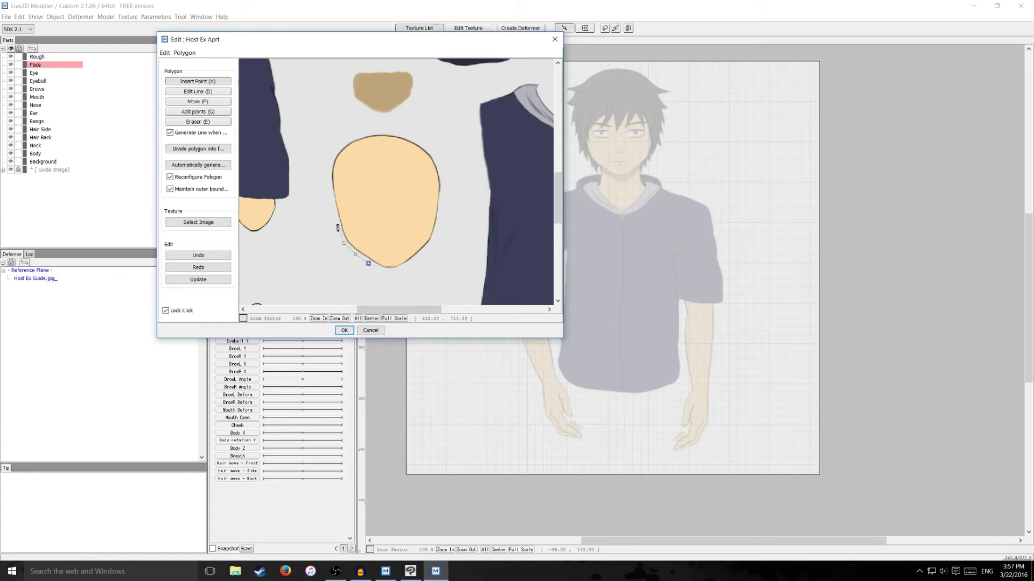
{"action": "left_click", "coordinate": [332, 198]}
{"action": "left_click", "coordinate": [329, 178]}
{"action": "left_click", "coordinate": [331, 159]}
{"action": "left_click", "coordinate": [339, 142]}
{"action": "left_click", "coordinate": [361, 135]}
{"action": "left_click", "coordinate": [382, 132]}
{"action": "left_click", "coordinate": [410, 132]}
{"action": "left_click", "coordinate": [431, 144]}
{"action": "left_click", "coordinate": [440, 166]}
{"action": "left_click", "coordinate": [443, 192]}
{"action": "left_click", "coordinate": [442, 219]}
{"action": "left_click", "coordinate": [434, 240]}
{"action": "left_click", "coordinate": [425, 254]}
{"action": "left_click", "coordinate": [389, 274]}
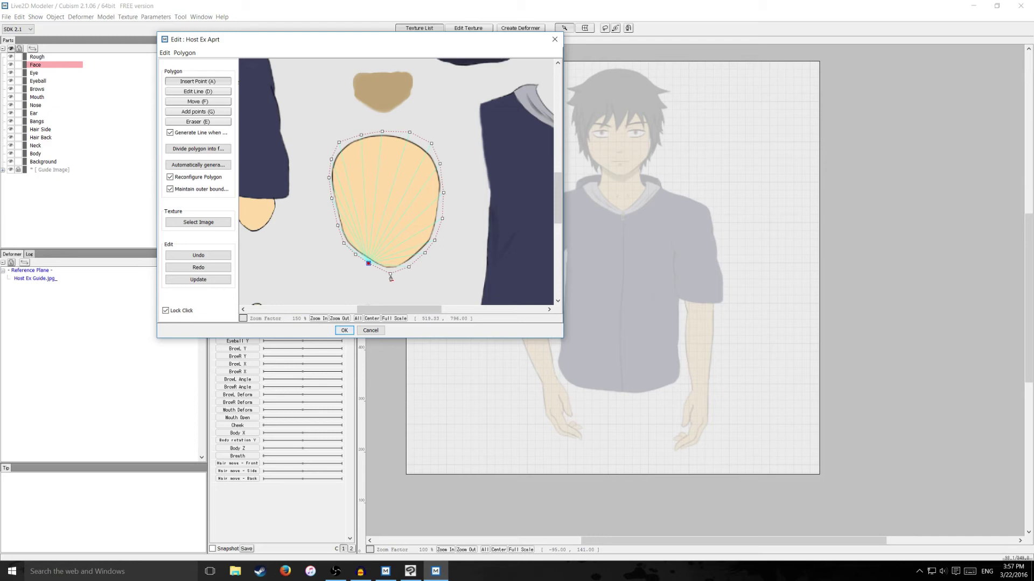
{"action": "key", "text": "alt"}
{"action": "key", "text": "alt"}
{"action": "left_click", "coordinate": [408, 266]}
{"action": "left_click", "coordinate": [389, 272]}
- Erase the outline points along the face's upper-left edge and close the gap with two new connected points
{"action": "left_click", "coordinate": [211, 123]}
{"action": "left_click", "coordinate": [346, 189]}
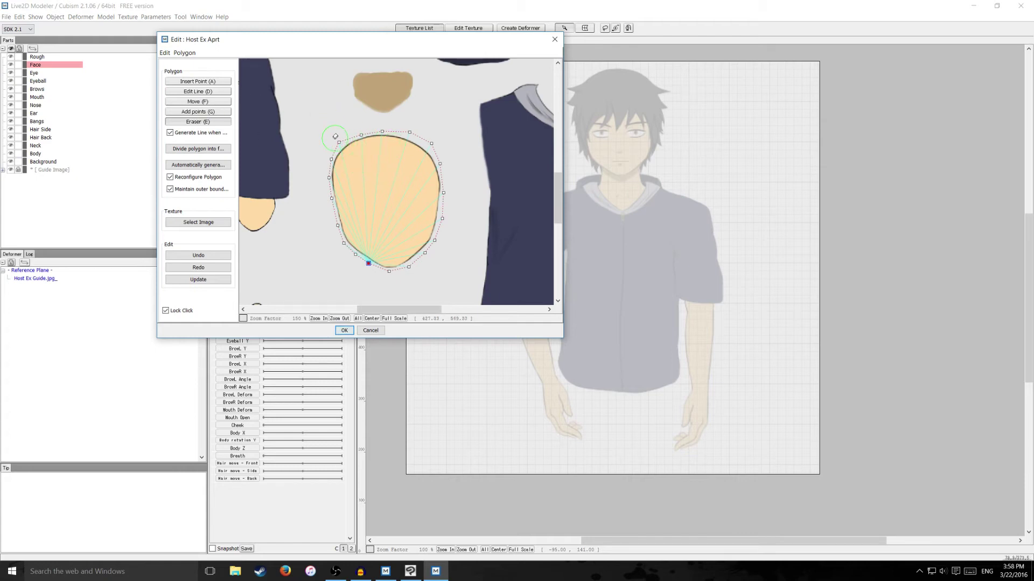
{"action": "left_click", "coordinate": [366, 128]}
{"action": "left_click", "coordinate": [379, 124]}
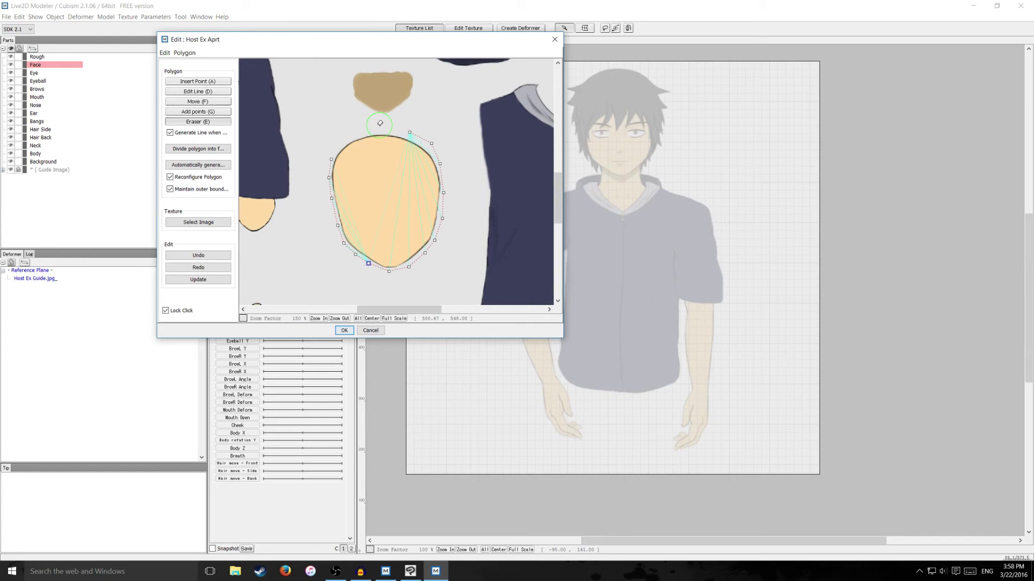
{"action": "left_click", "coordinate": [211, 81]}
{"action": "left_click", "coordinate": [332, 161]}
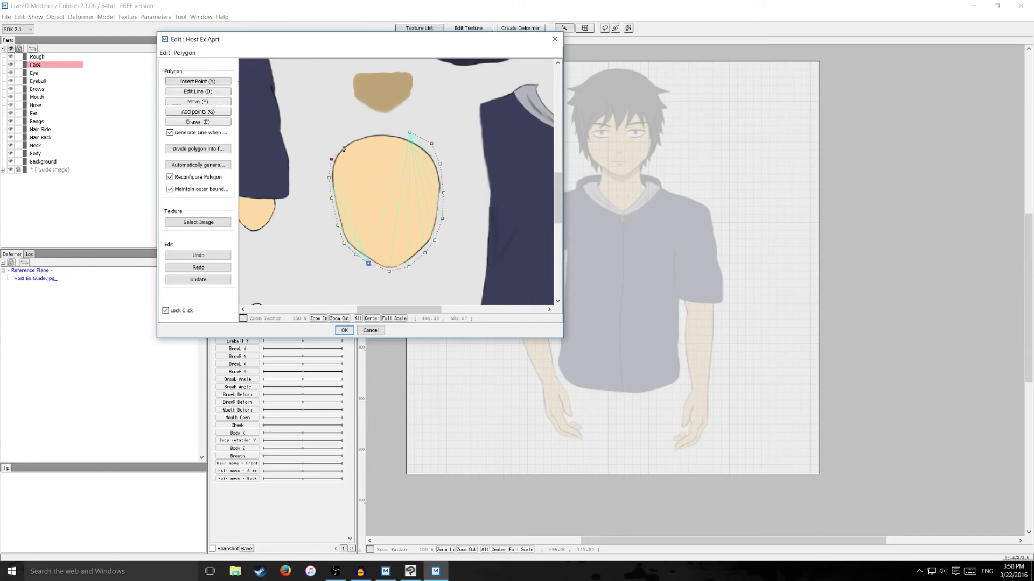
{"action": "left_click", "coordinate": [345, 141]}
{"action": "left_click", "coordinate": [372, 130]}
{"action": "left_click", "coordinate": [410, 133]}
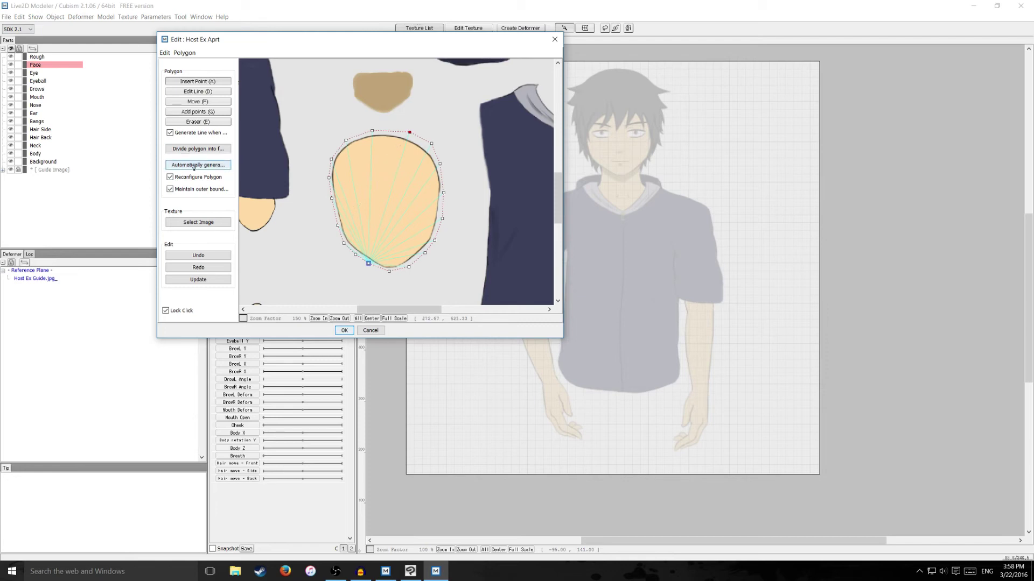
- Try automatic polygon generation on the face mesh and undo it
{"action": "left_click", "coordinate": [194, 165]}
{"action": "left_click", "coordinate": [169, 55]}
{"action": "left_click", "coordinate": [178, 63]}
- Add a point at the centre of the face and connect it with lines to the outline points all around
{"action": "left_click", "coordinate": [332, 198]}
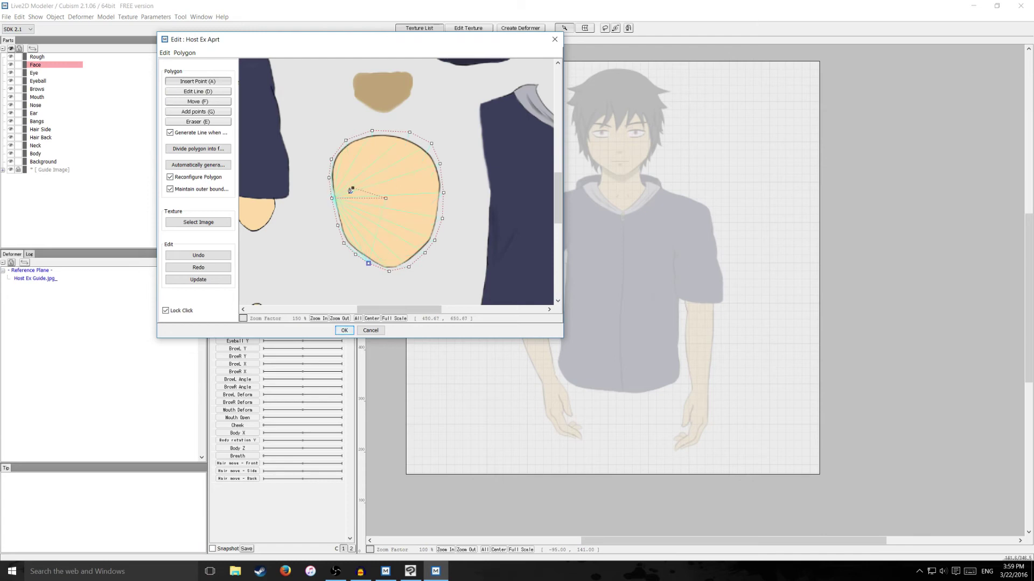
{"action": "left_click", "coordinate": [386, 199]}
{"action": "left_click", "coordinate": [385, 199]}
{"action": "left_click", "coordinate": [331, 160]}
{"action": "left_click", "coordinate": [385, 198]}
{"action": "left_click", "coordinate": [345, 141]}
{"action": "left_click", "coordinate": [372, 130]}
{"action": "left_click", "coordinate": [385, 199]}
{"action": "left_click", "coordinate": [409, 132]}
{"action": "left_click", "coordinate": [385, 198]}
{"action": "left_click", "coordinate": [431, 144]}
{"action": "left_click", "coordinate": [385, 198]}
{"action": "left_click", "coordinate": [444, 195]}
{"action": "left_click", "coordinate": [442, 218]}
{"action": "left_click", "coordinate": [424, 253]}
{"action": "left_click", "coordinate": [409, 267]}
{"action": "left_click", "coordinate": [368, 264]}
{"action": "left_click", "coordinate": [355, 253]}
{"action": "left_click", "coordinate": [344, 243]}
{"action": "left_click", "coordinate": [338, 225]}
- Divide the face mesh's polygons into four and accept the texture edit
{"action": "left_click", "coordinate": [199, 151]}
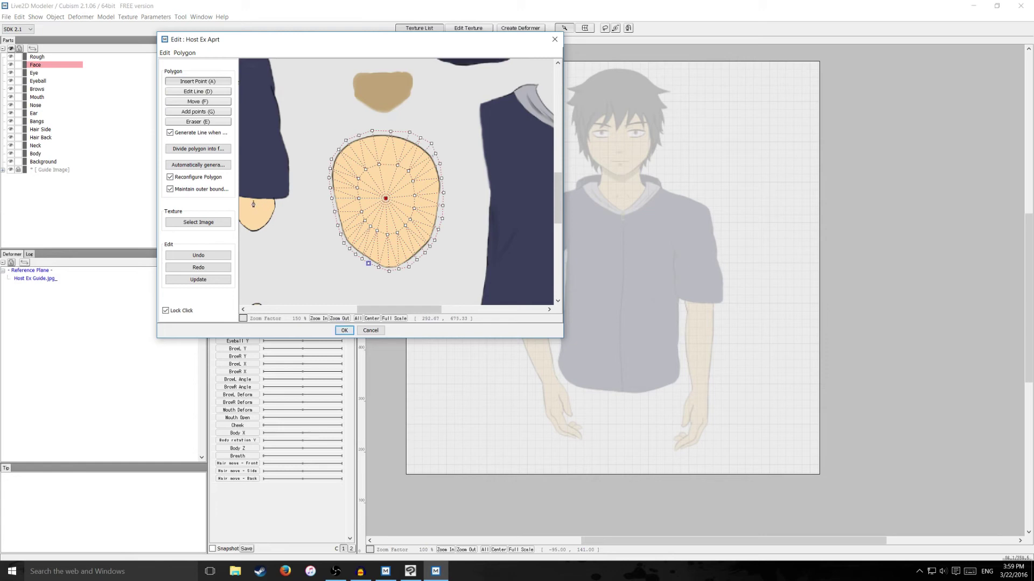
{"action": "left_click", "coordinate": [386, 198]}
{"action": "left_click", "coordinate": [343, 330]}
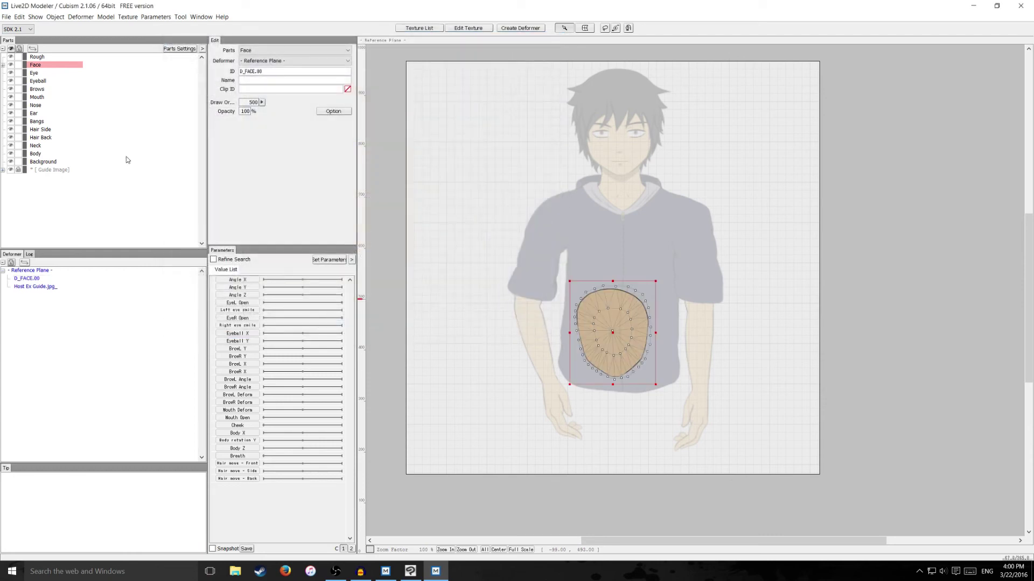
- Expand the Face part and move its mesh up onto the guide image's head, aligning it with the face
{"action": "left_click", "coordinate": [3, 65]}
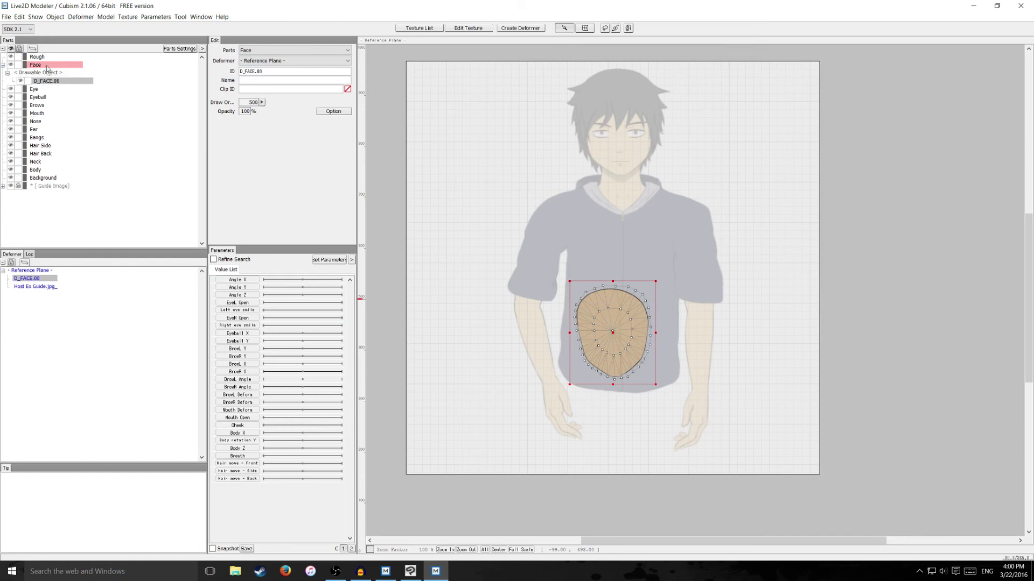
{"action": "left_click_drag", "start_coordinate": [612, 333], "coordinate": [617, 128]}
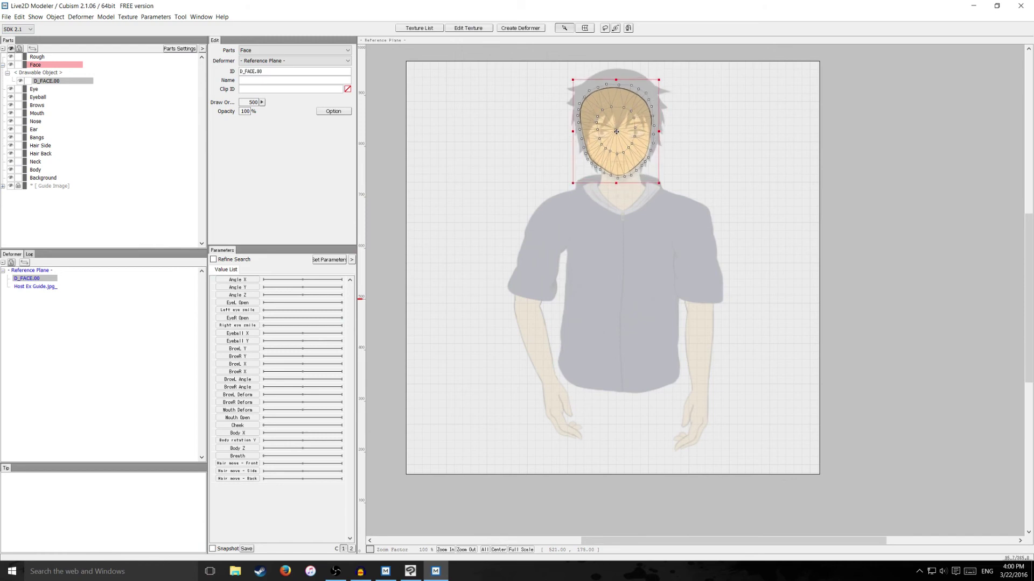
{"action": "scroll", "coordinate": [617, 129], "scroll_direction": "up", "scroll_amount": 4}
{"action": "scroll", "coordinate": [623, 135], "scroll_direction": "down", "scroll_amount": 1}
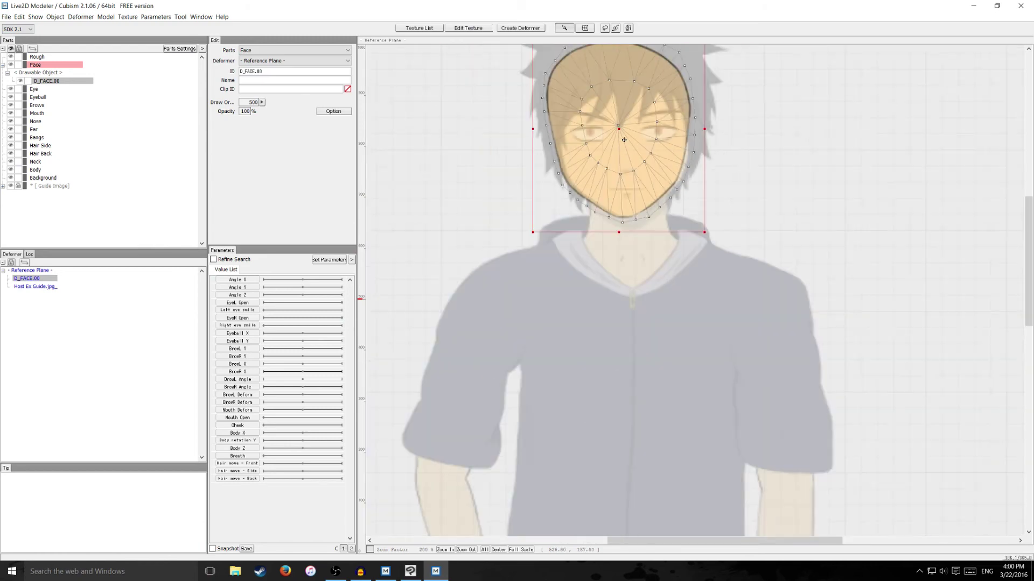
{"action": "left_click_drag", "start_coordinate": [620, 130], "coordinate": [621, 129]}
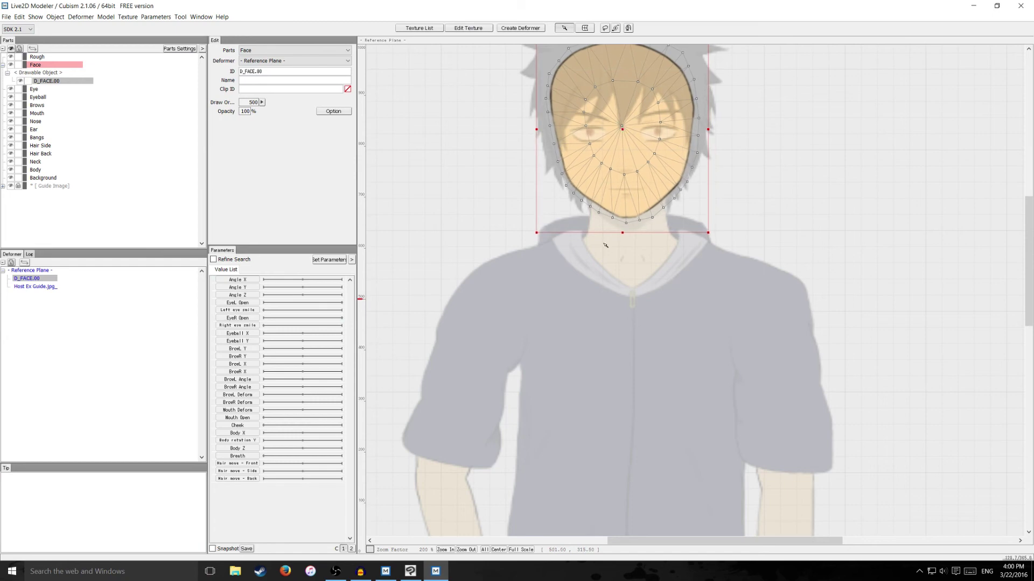
{"action": "scroll", "coordinate": [611, 249], "scroll_direction": "down", "scroll_amount": 1}
{"action": "left_click", "coordinate": [726, 209]}
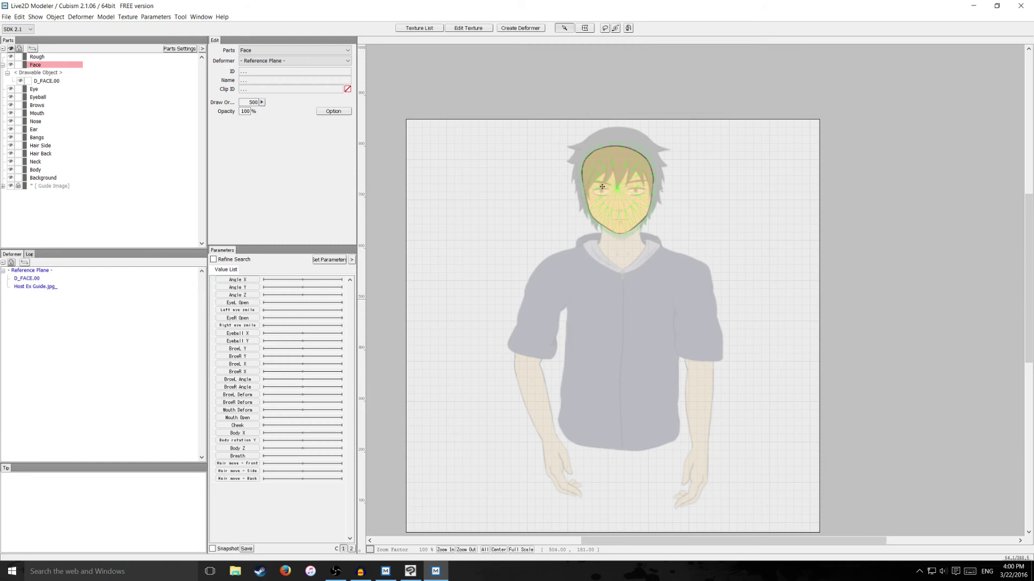
- Review the D_FACE.00 mesh in the texture editor and close it without changes
{"action": "left_click", "coordinate": [53, 81]}
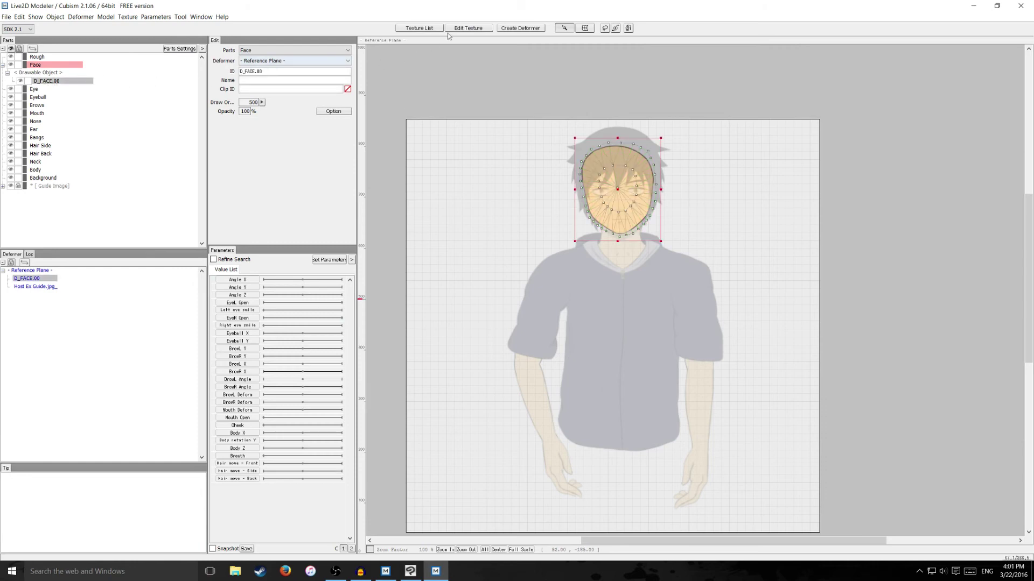
{"action": "left_click", "coordinate": [468, 28]}
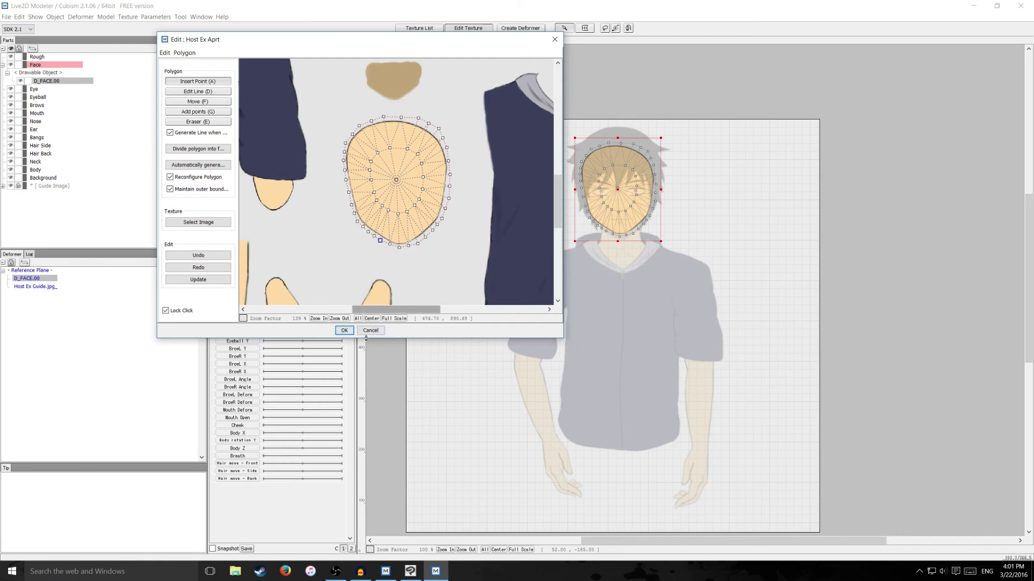
{"action": "left_click", "coordinate": [371, 331]}
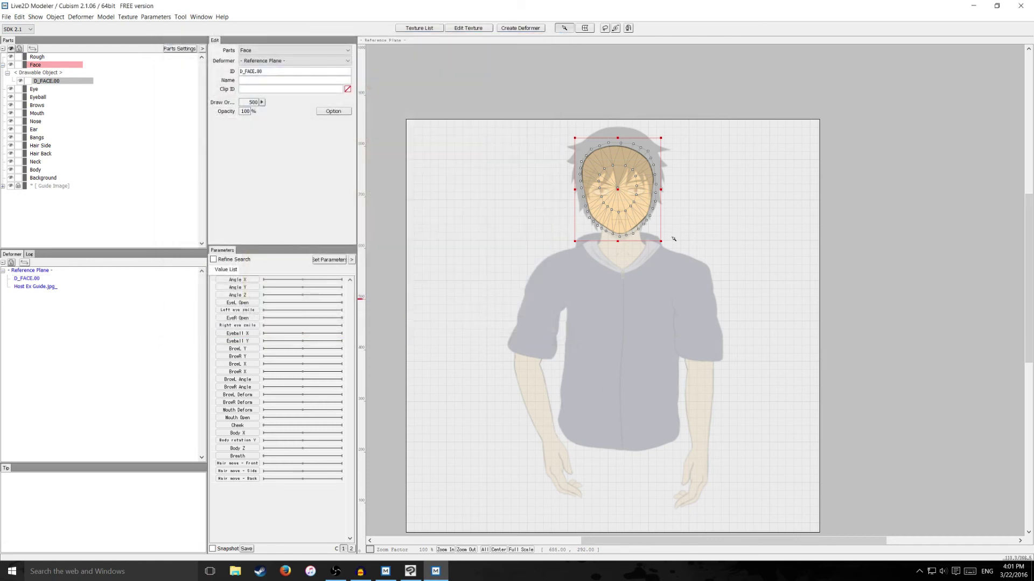
{"action": "left_click", "coordinate": [778, 221]}
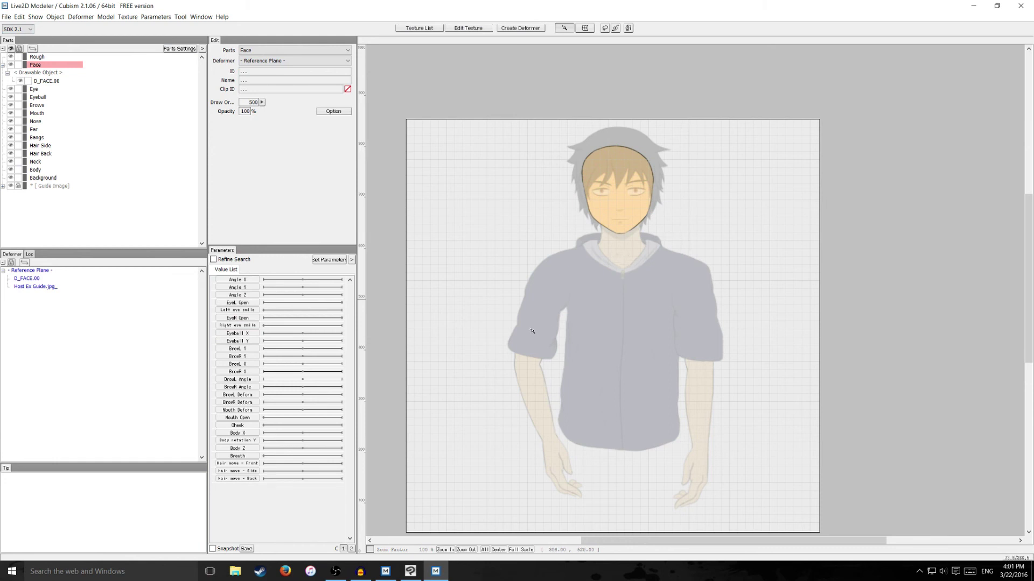
- Select the Mouth part and open the Host Ex Aprt texture in the polygon editor
{"action": "scroll", "coordinate": [594, 373], "scroll_direction": "right", "scroll_amount": 2}
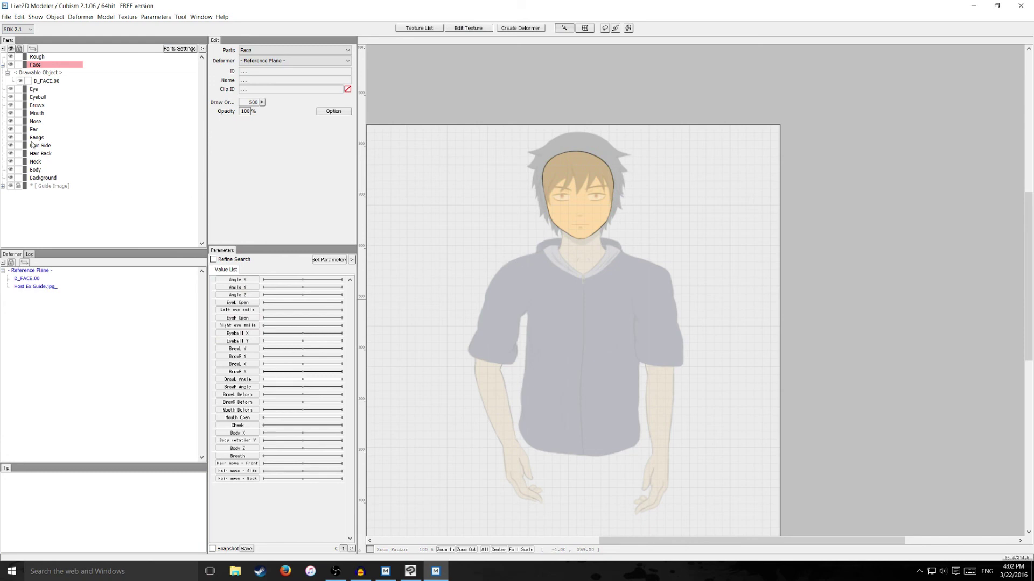
{"action": "left_click", "coordinate": [36, 113]}
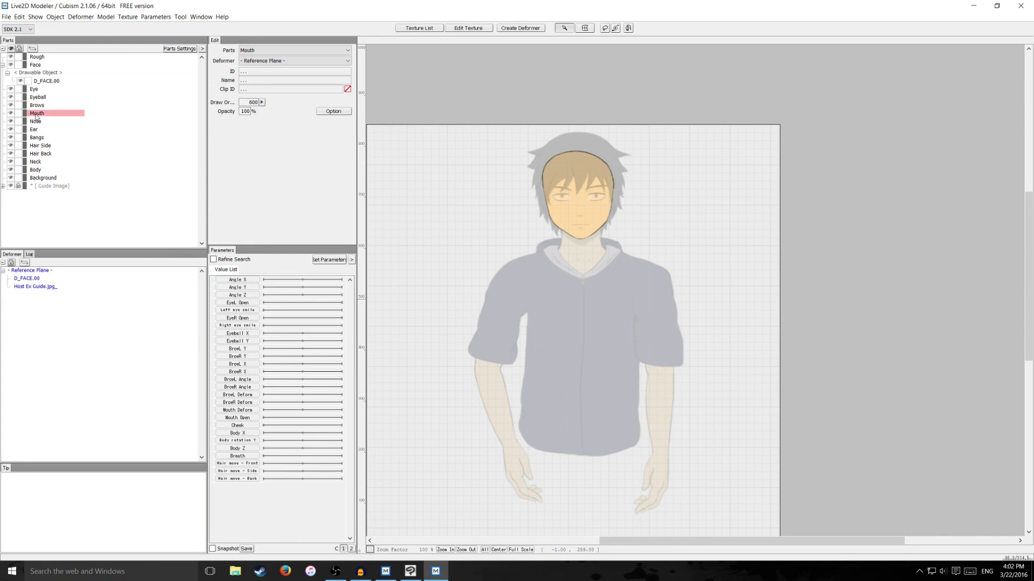
{"action": "left_click", "coordinate": [430, 29]}
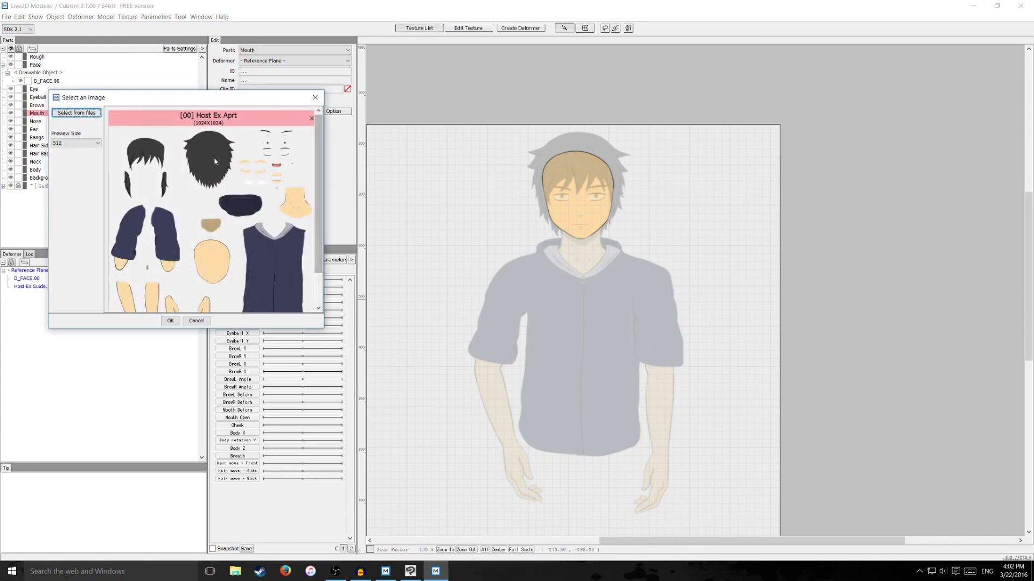
{"action": "double_click", "coordinate": [200, 151]}
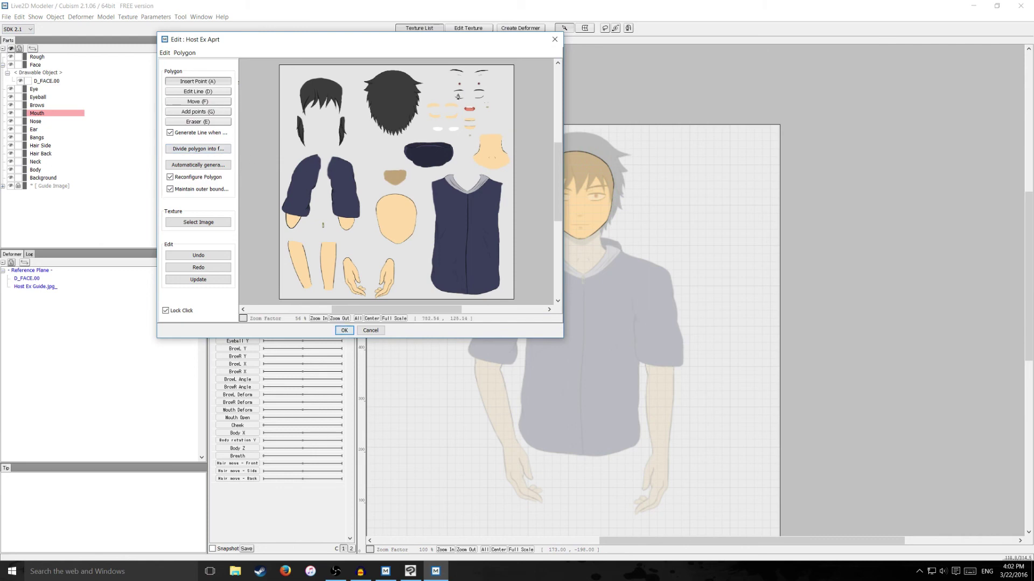
{"action": "scroll", "coordinate": [476, 86], "scroll_direction": "up", "scroll_amount": 8}
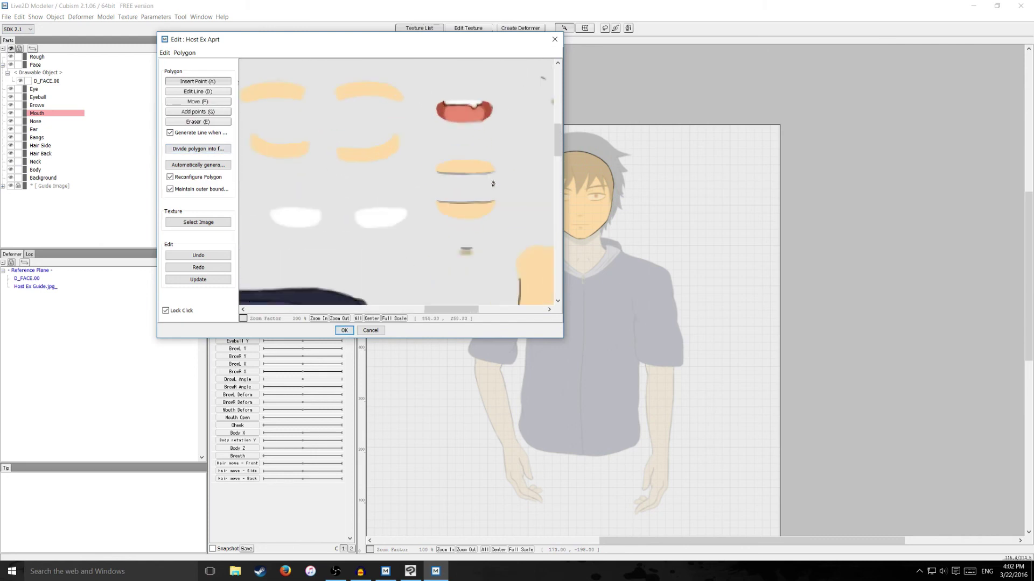
- Outline the upper lip piece below the open mouth with a closed ring of polygon points
{"action": "left_click", "coordinate": [420, 176]}
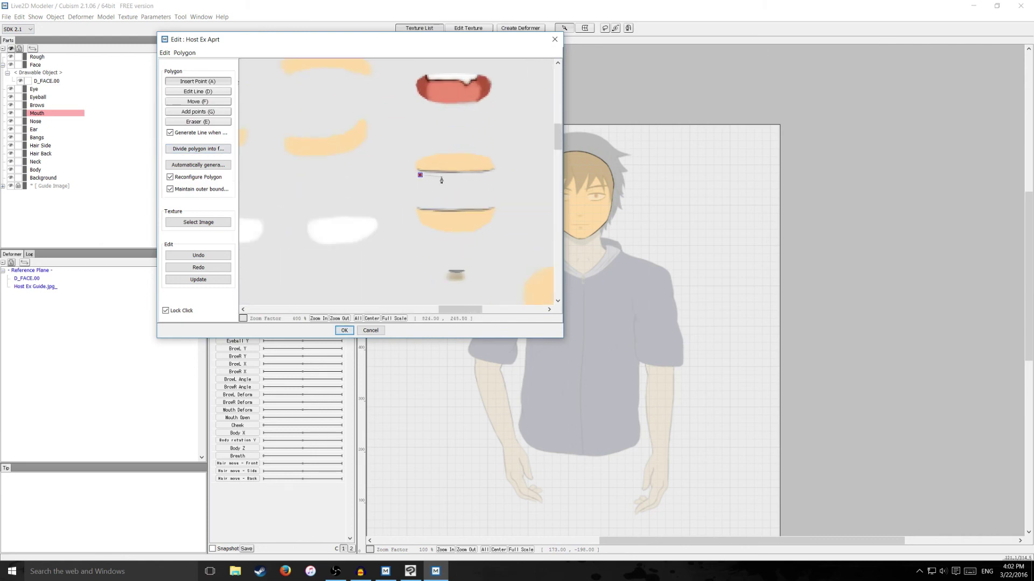
{"action": "left_click", "coordinate": [441, 177]}
{"action": "left_click", "coordinate": [467, 177]}
{"action": "left_click", "coordinate": [505, 173]}
{"action": "left_click", "coordinate": [501, 155]}
{"action": "left_click", "coordinate": [446, 151]}
{"action": "left_click", "coordinate": [419, 154]}
{"action": "left_click", "coordinate": [420, 175]}
{"action": "scroll", "coordinate": [425, 178], "scroll_direction": "up", "scroll_amount": 3}
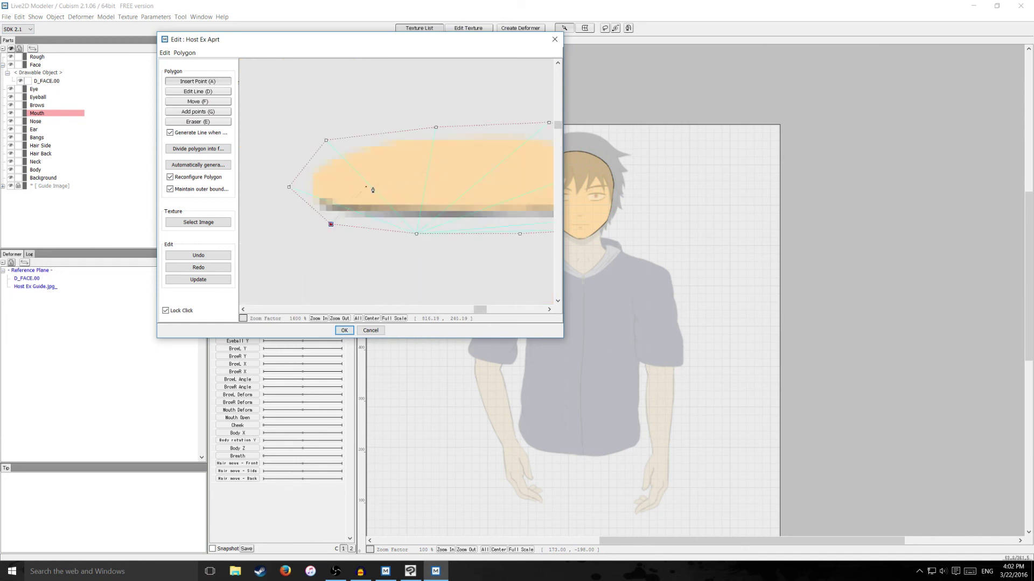
{"action": "scroll", "coordinate": [469, 189], "scroll_direction": "down", "scroll_amount": 3}
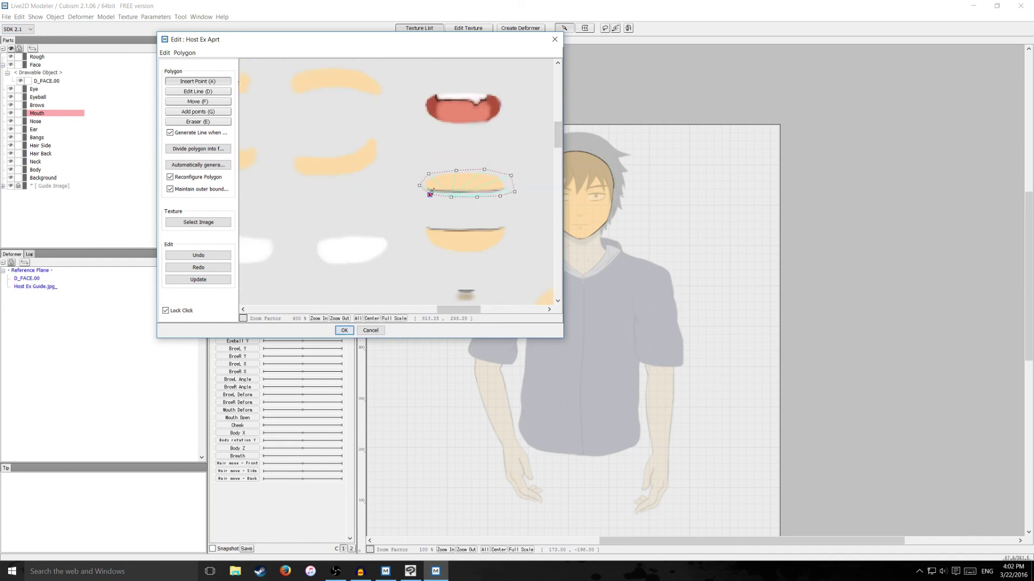
- Run a line of interior polygon points through the middle of the upper lip, joining it to both ends of the outline
{"action": "left_click", "coordinate": [472, 183]}
{"action": "left_click", "coordinate": [496, 186]}
{"action": "left_click", "coordinate": [517, 193]}
{"action": "scroll", "coordinate": [517, 194], "scroll_direction": "up", "scroll_amount": 3}
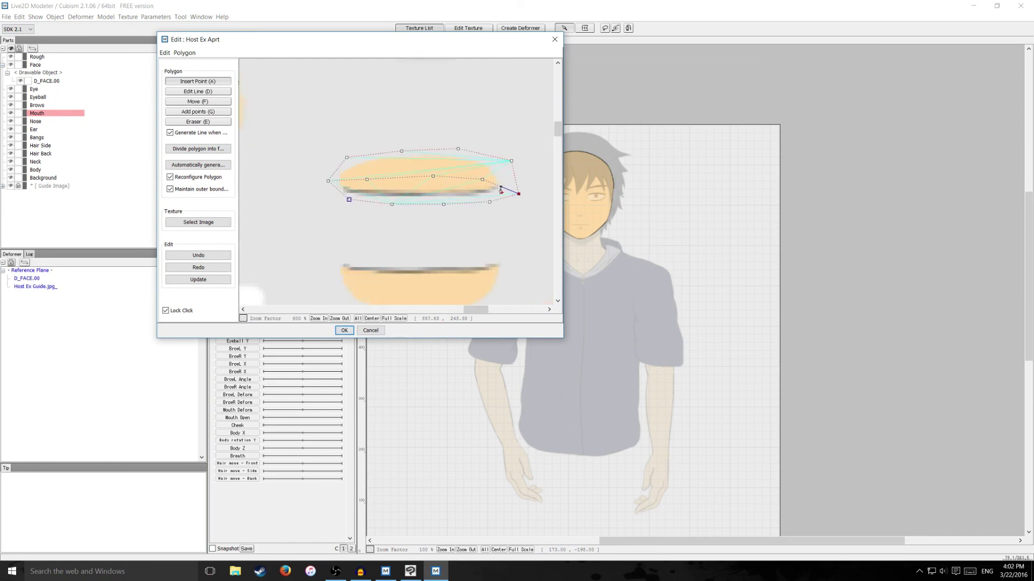
- Connect the upper lip's middle points to its lower and upper outline points in a zigzag of triangles
{"action": "left_click", "coordinate": [490, 202]}
{"action": "left_click", "coordinate": [443, 204]}
{"action": "left_click", "coordinate": [432, 177]}
{"action": "left_click", "coordinate": [392, 204]}
{"action": "left_click", "coordinate": [347, 157]}
{"action": "left_click", "coordinate": [367, 179]}
{"action": "left_click", "coordinate": [401, 152]}
{"action": "left_click", "coordinate": [432, 176]}
{"action": "left_click", "coordinate": [458, 149]}
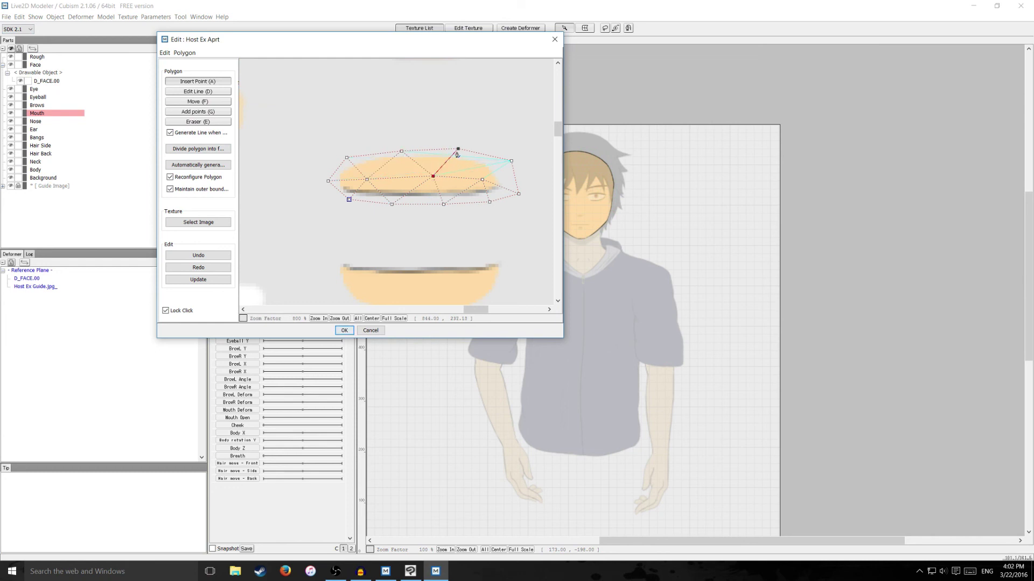
{"action": "left_click", "coordinate": [482, 179]}
{"action": "left_click", "coordinate": [511, 161]}
- Divide the upper lip's polygons into a finer mesh and accept it for the Mouth part
{"action": "scroll", "coordinate": [506, 167], "scroll_direction": "down", "scroll_amount": 3}
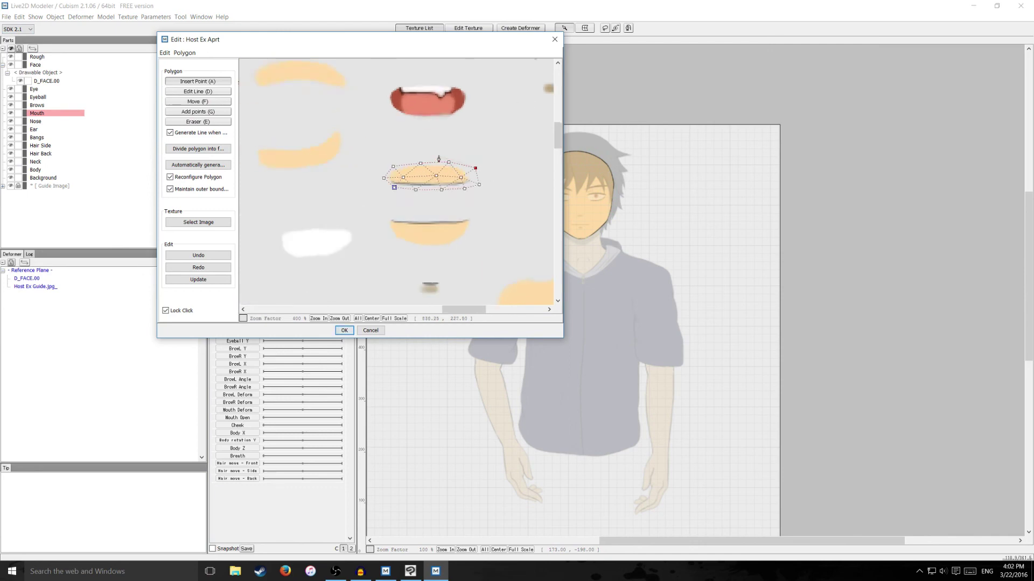
{"action": "scroll", "coordinate": [451, 163], "scroll_direction": "up", "scroll_amount": 3}
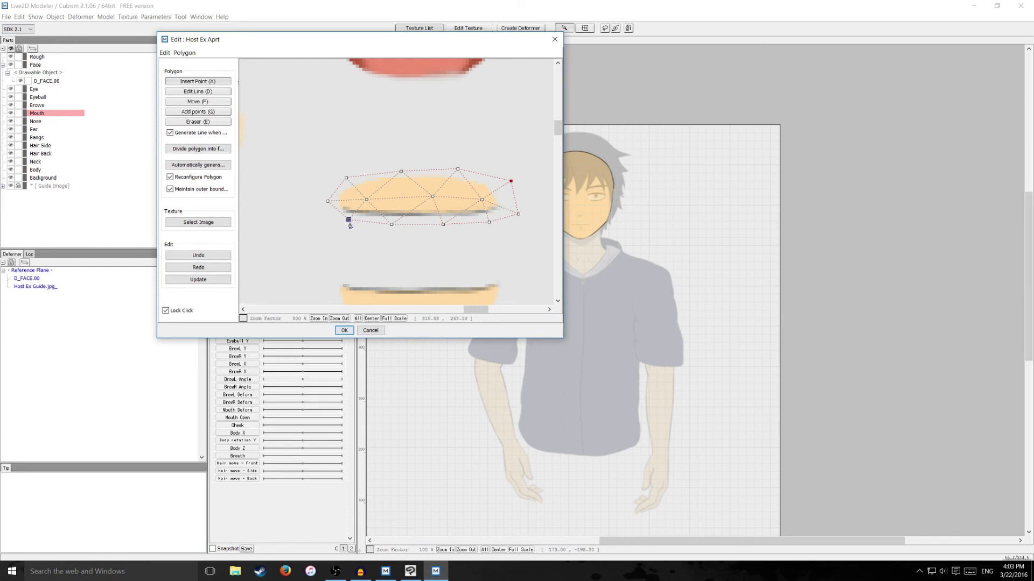
{"action": "scroll", "coordinate": [418, 190], "scroll_direction": "down", "scroll_amount": 1}
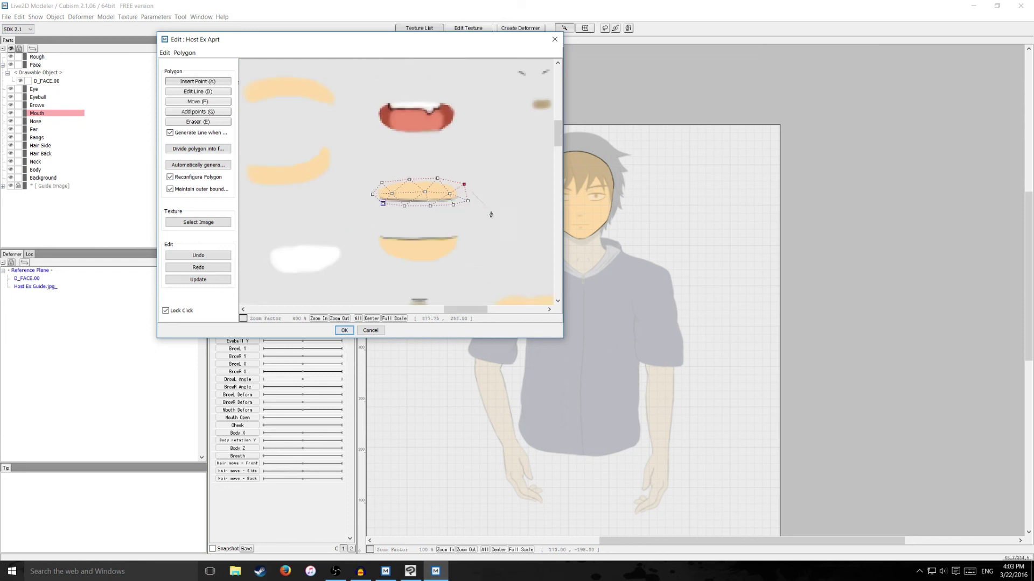
{"action": "scroll", "coordinate": [419, 194], "scroll_direction": "up", "scroll_amount": 1}
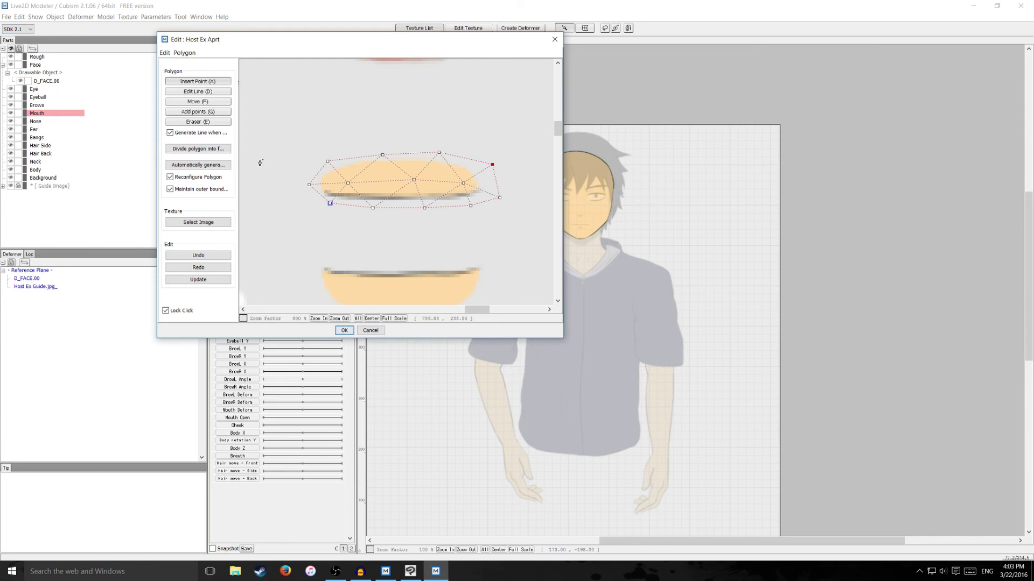
{"action": "scroll", "coordinate": [339, 172], "scroll_direction": "down", "scroll_amount": 1}
{"action": "left_click", "coordinate": [198, 148]}
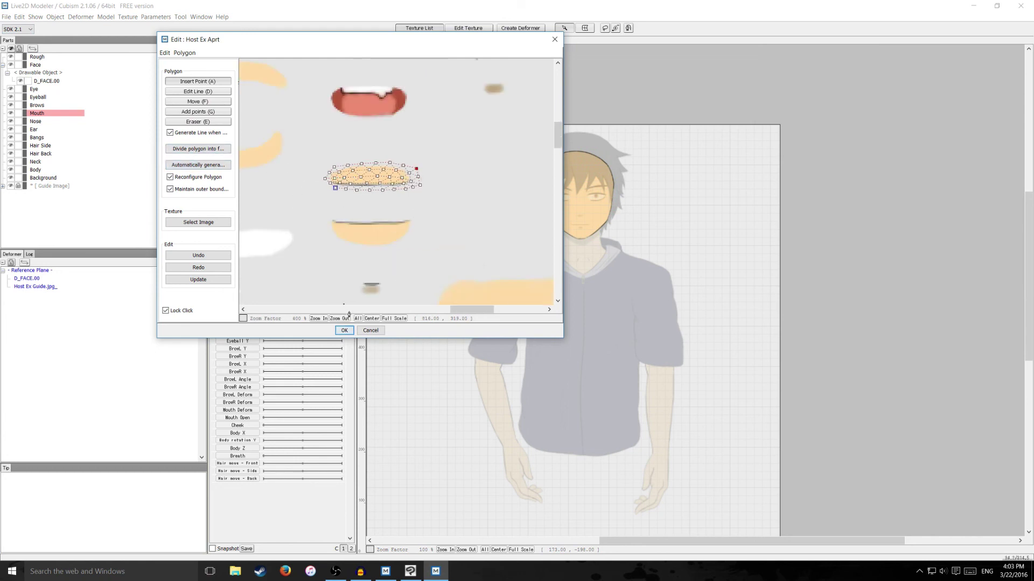
{"action": "left_click", "coordinate": [344, 330]}
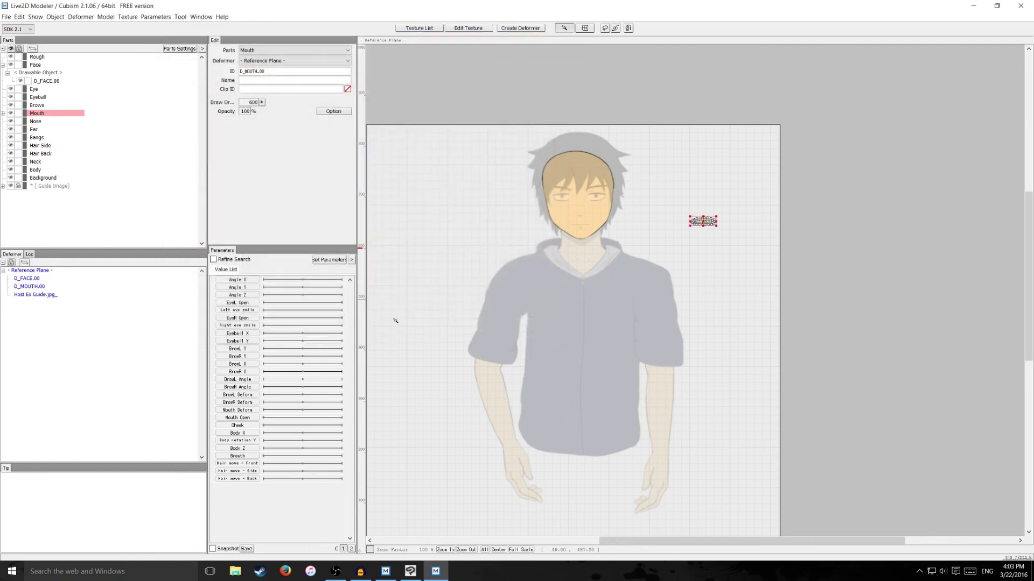
- Move the upper lip mesh onto the guide image's mouth line and deselect it
{"action": "scroll", "coordinate": [561, 223], "scroll_direction": "up", "scroll_amount": 1}
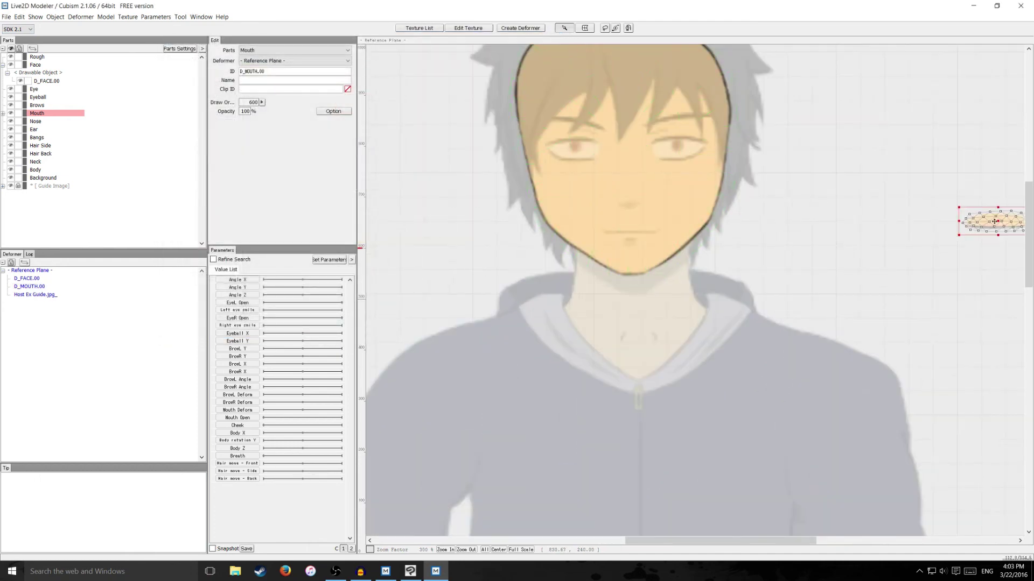
{"action": "left_click_drag", "start_coordinate": [999, 222], "coordinate": [617, 232]}
{"action": "scroll", "coordinate": [646, 218], "scroll_direction": "up", "scroll_amount": 1}
{"action": "scroll", "coordinate": [639, 232], "scroll_direction": "up", "scroll_amount": 2}
{"action": "scroll", "coordinate": [695, 276], "scroll_direction": "down", "scroll_amount": 5}
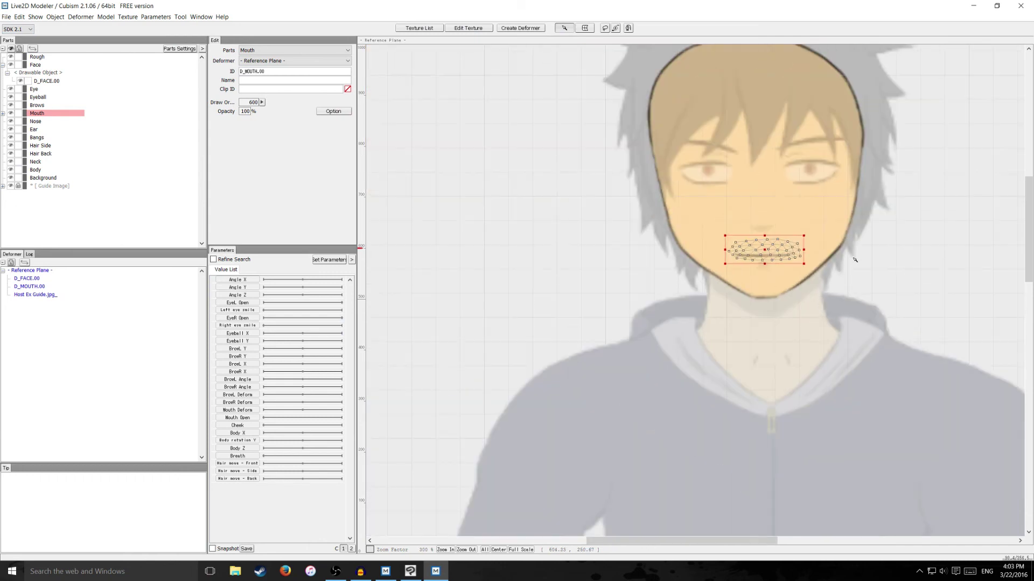
{"action": "left_click", "coordinate": [853, 272]}
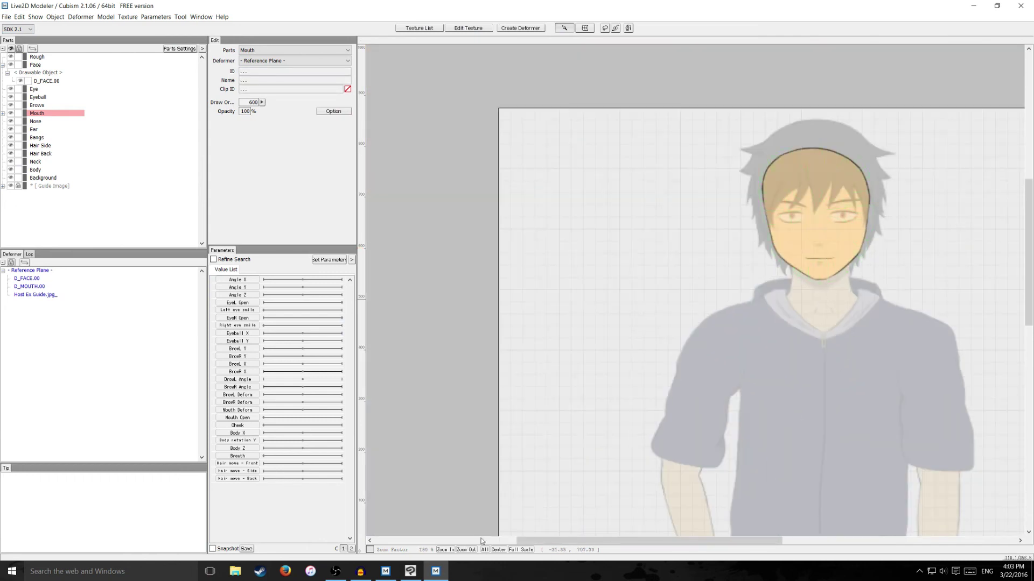
{"action": "left_click_drag", "start_coordinate": [539, 541], "coordinate": [596, 541]}
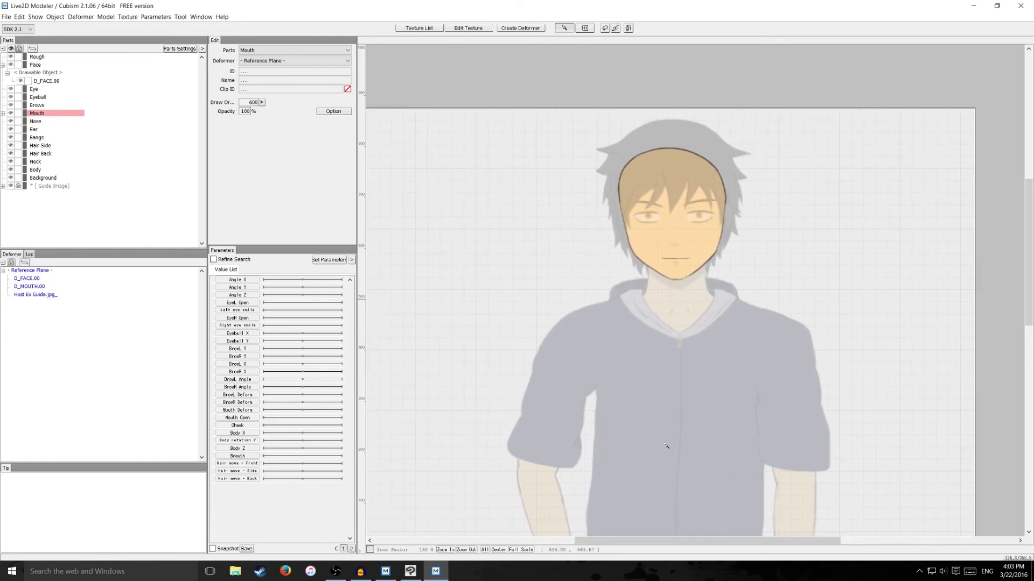
{"action": "scroll", "coordinate": [667, 447], "scroll_direction": "down", "scroll_amount": 1}
{"action": "left_click_drag", "start_coordinate": [1028, 220], "coordinate": [1031, 241]}
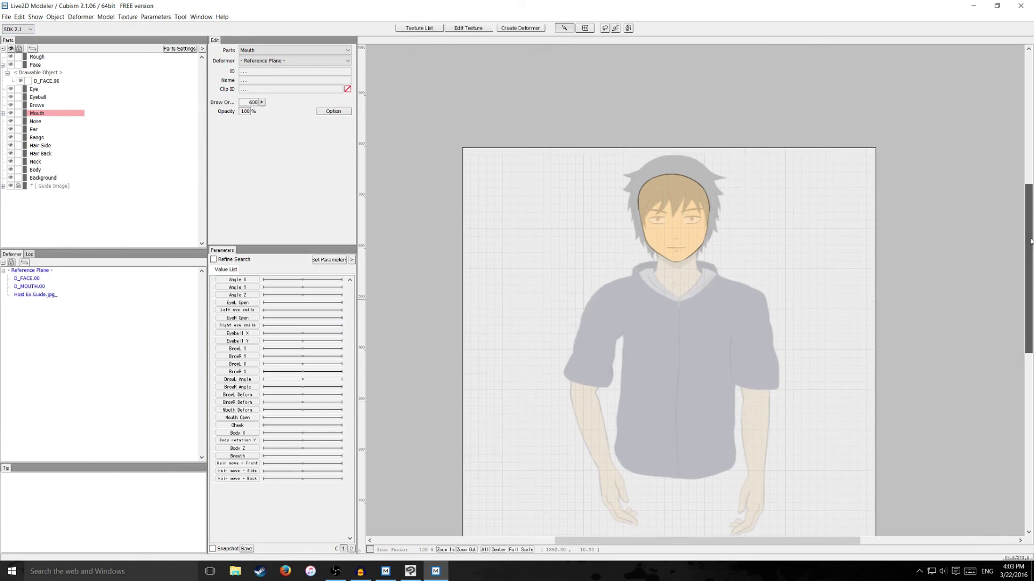